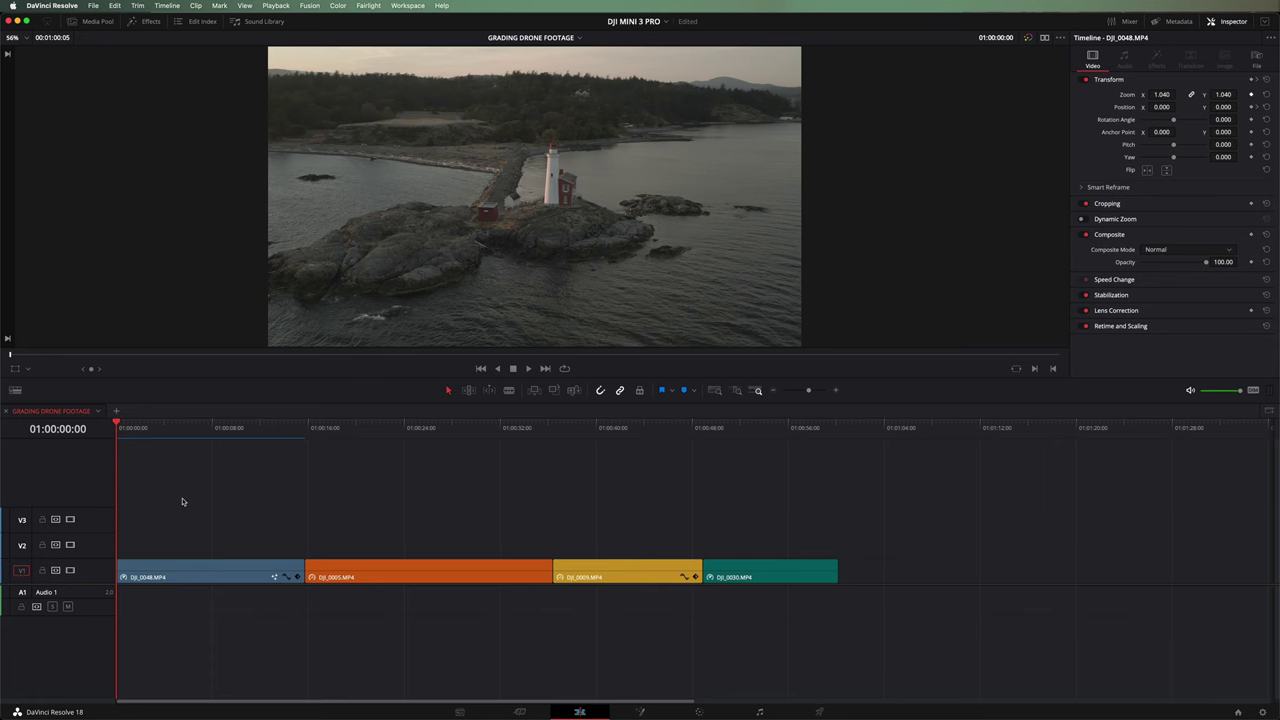
- Play through the drone footage timeline and scrub the lighthouse clip to review the ungraded shots
key("space")
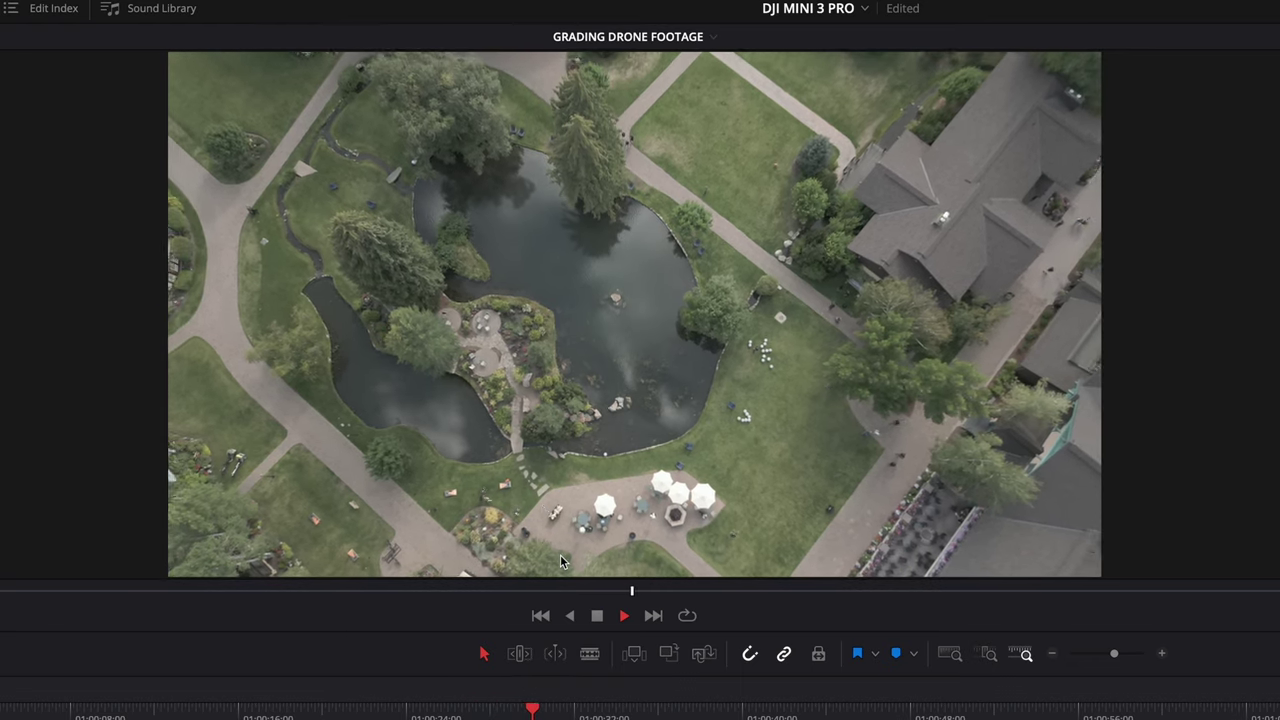
left_click(733, 712)
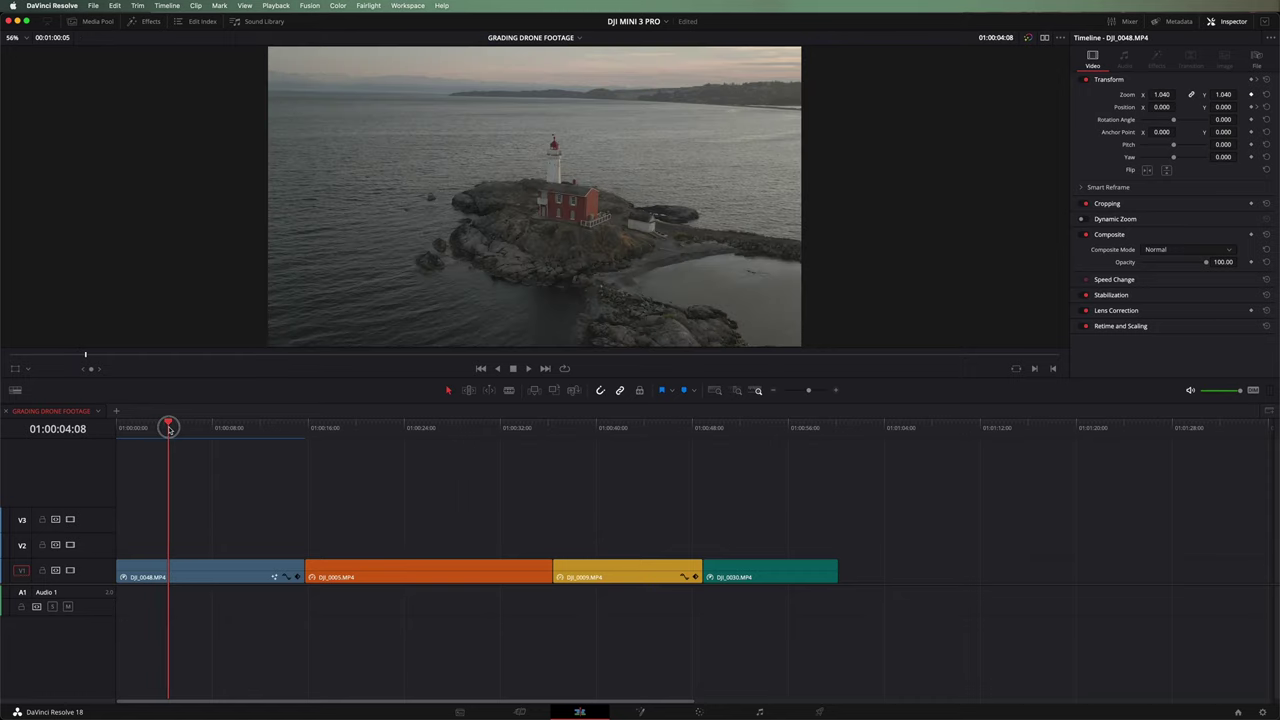
left_click_drag(166, 428, 212, 429)
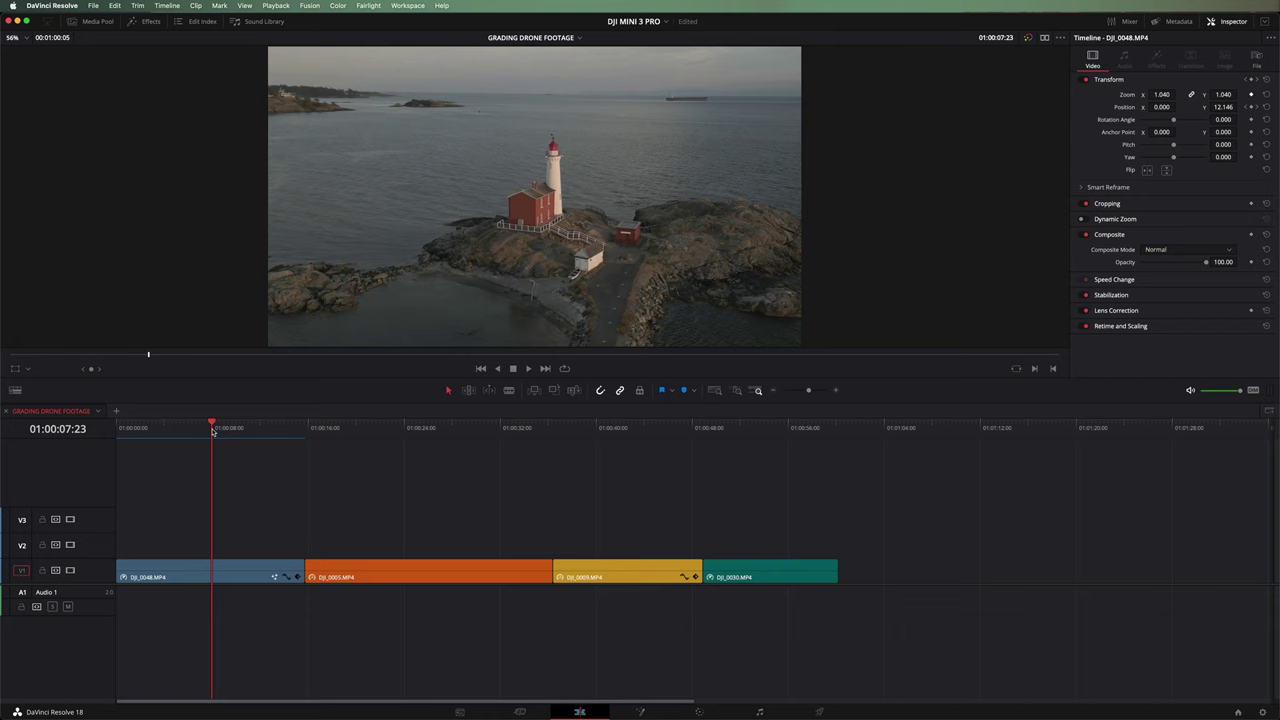
left_click_drag(212, 428, 246, 428)
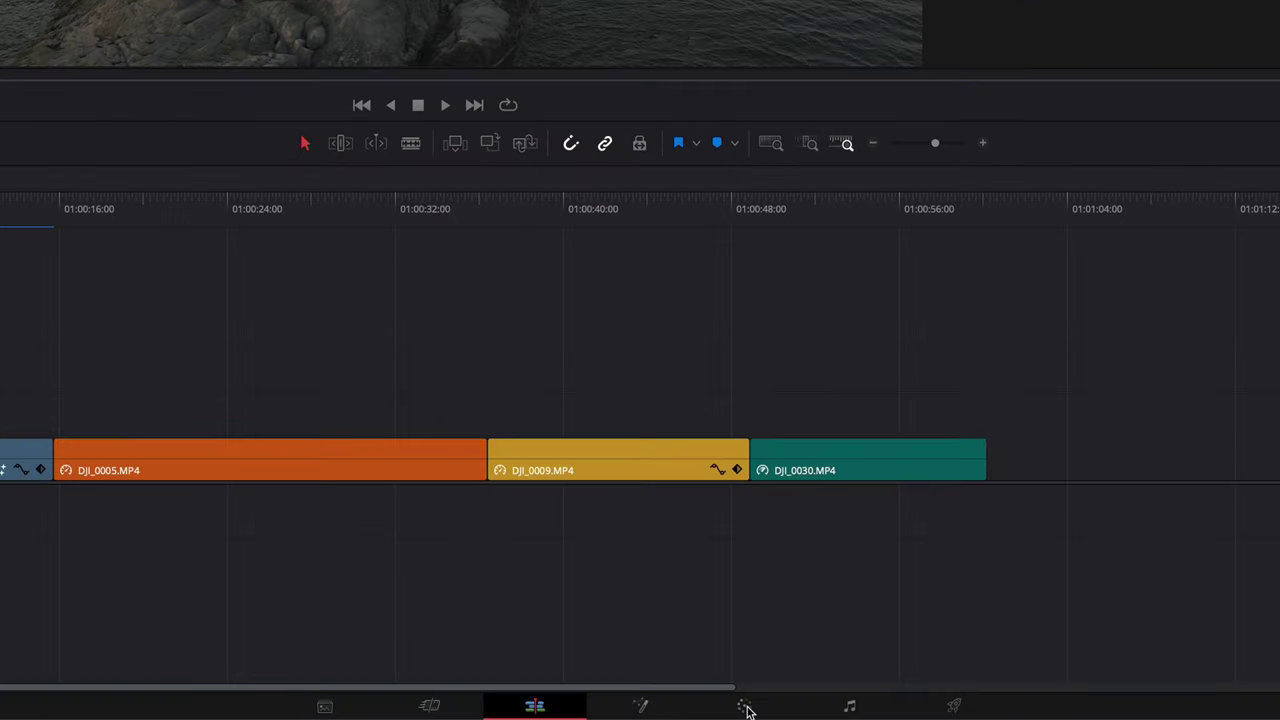
- On the Color page, add two serial nodes to the lighthouse clip and label the three nodes GRADE, CST and FINISHER
left_click(746, 708)
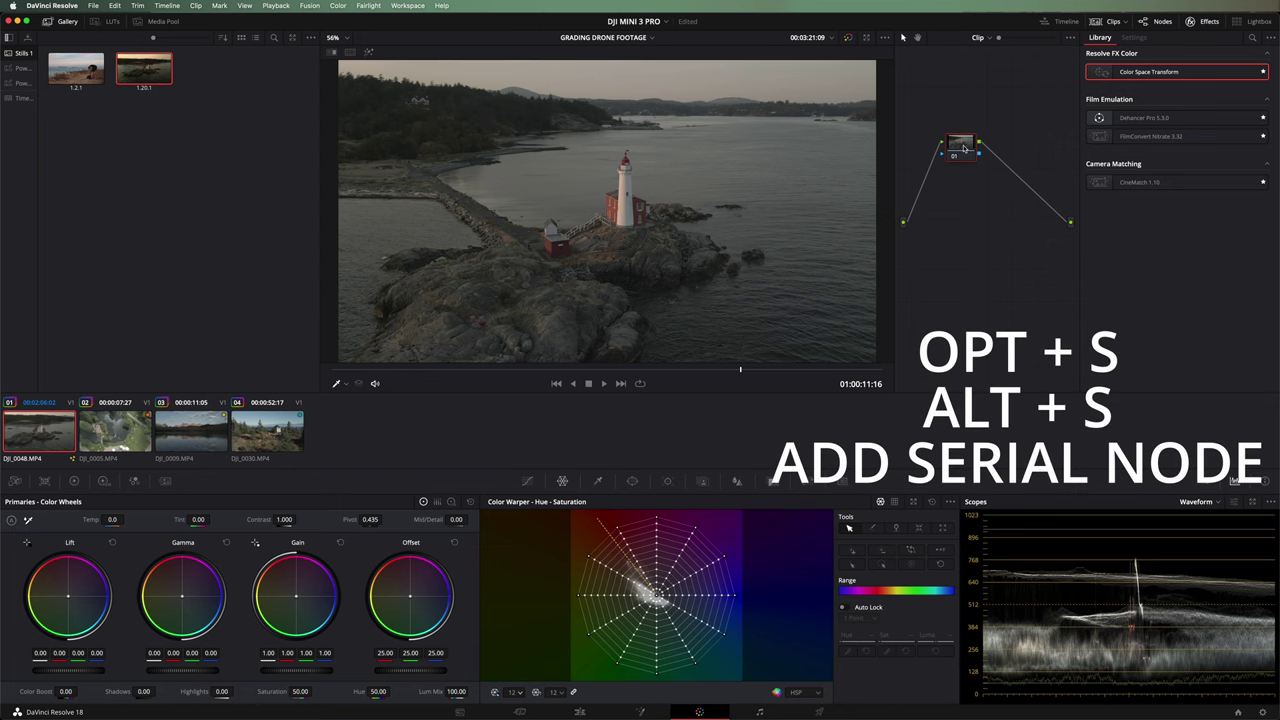
key("alt+s")
key("alt+s")
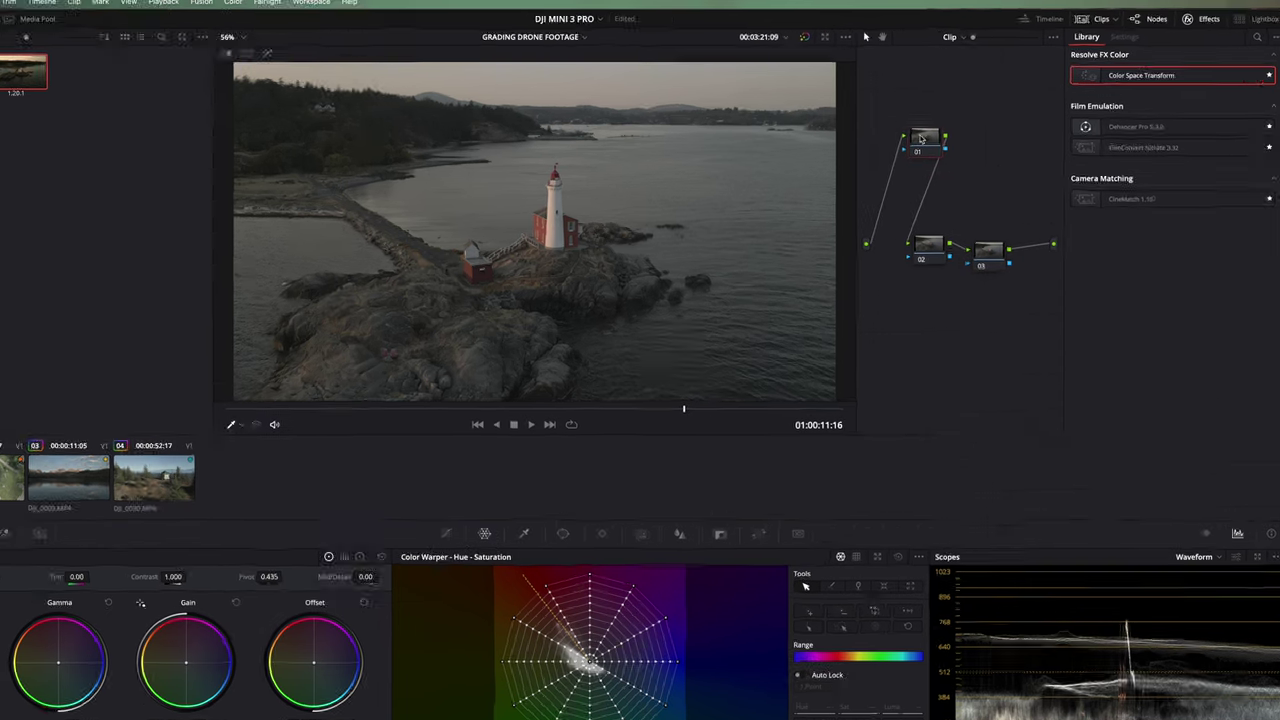
left_click(921, 139)
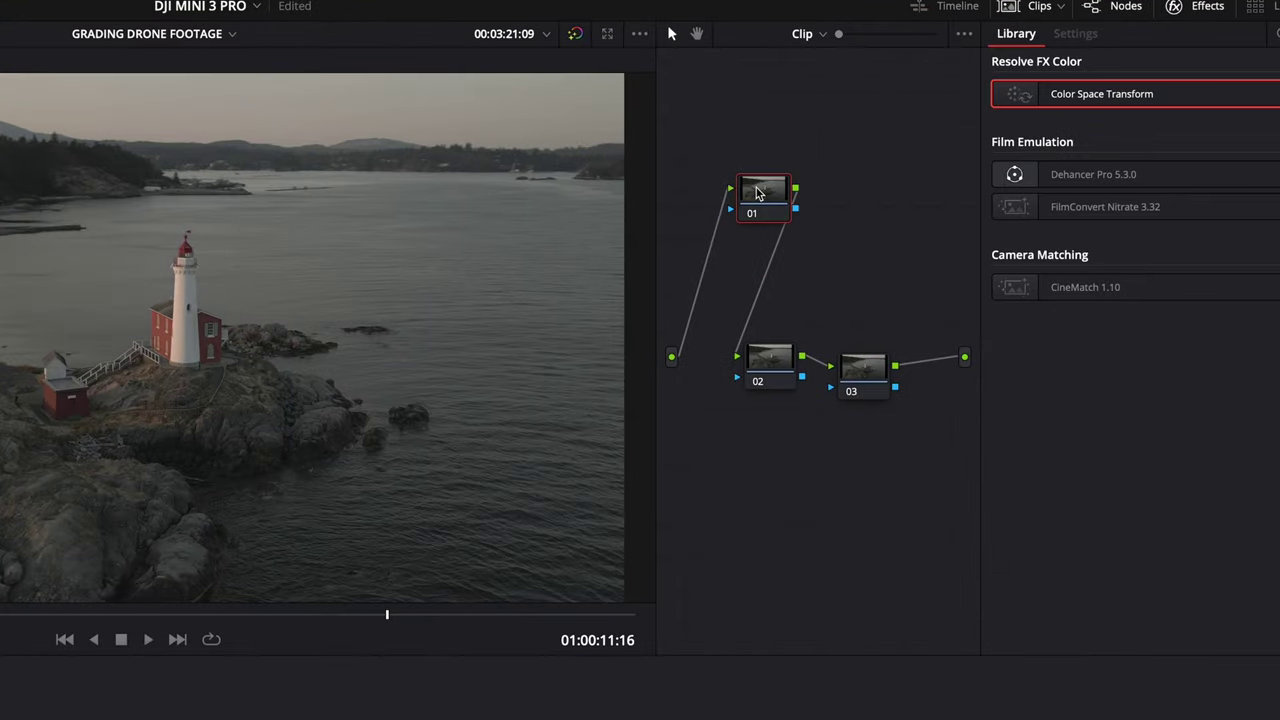
- Shape an S-curve in the Custom curves of the CST node by lowering a shadow point and raising a highlight point
left_click(771, 364)
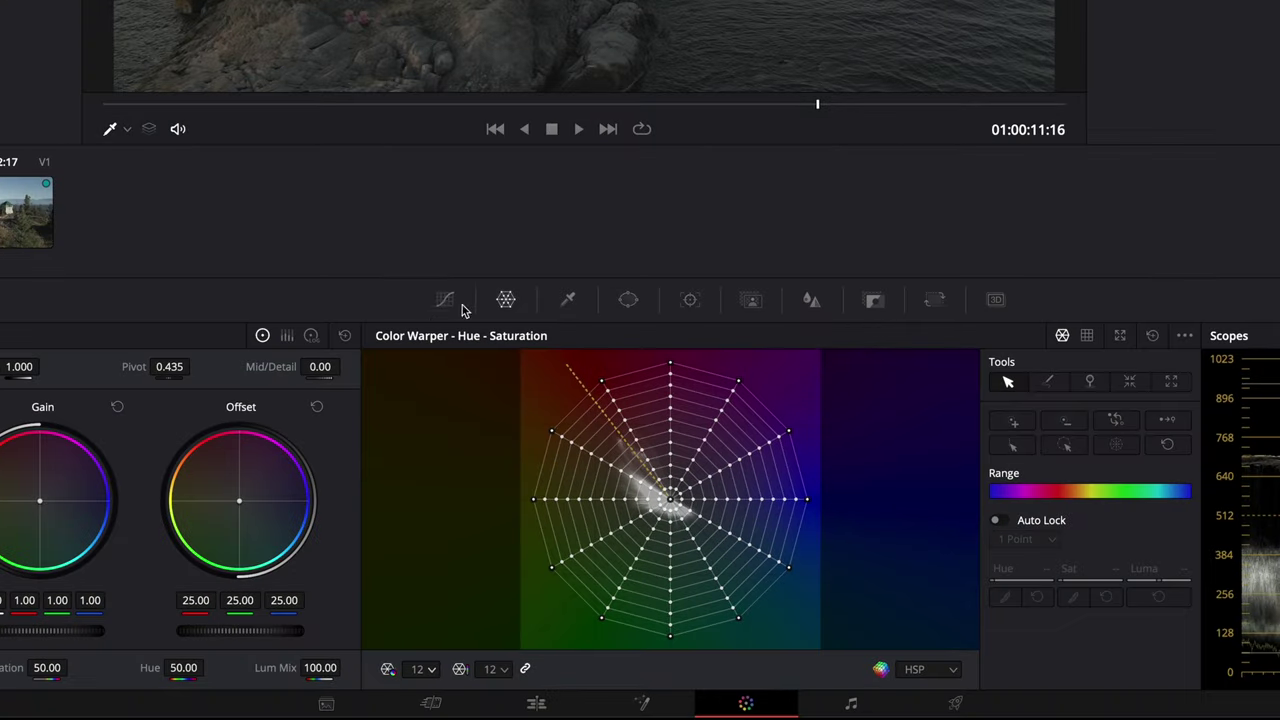
left_click(440, 300)
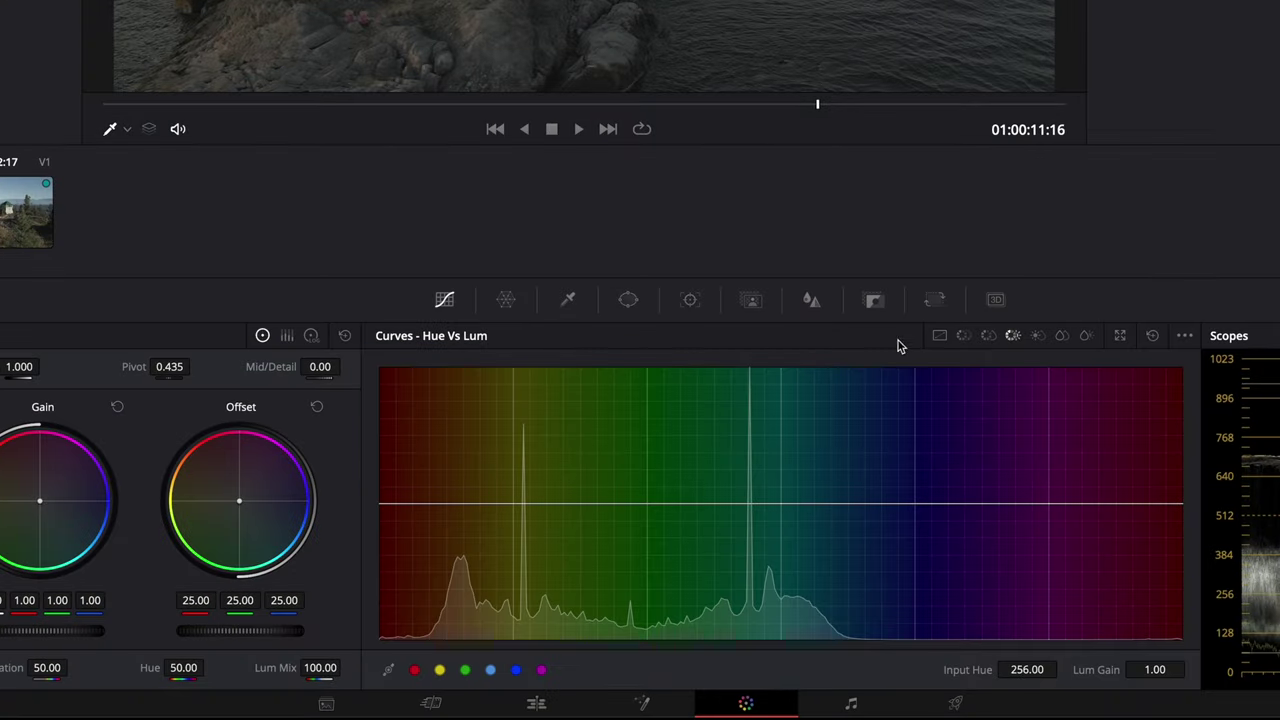
left_click(939, 335)
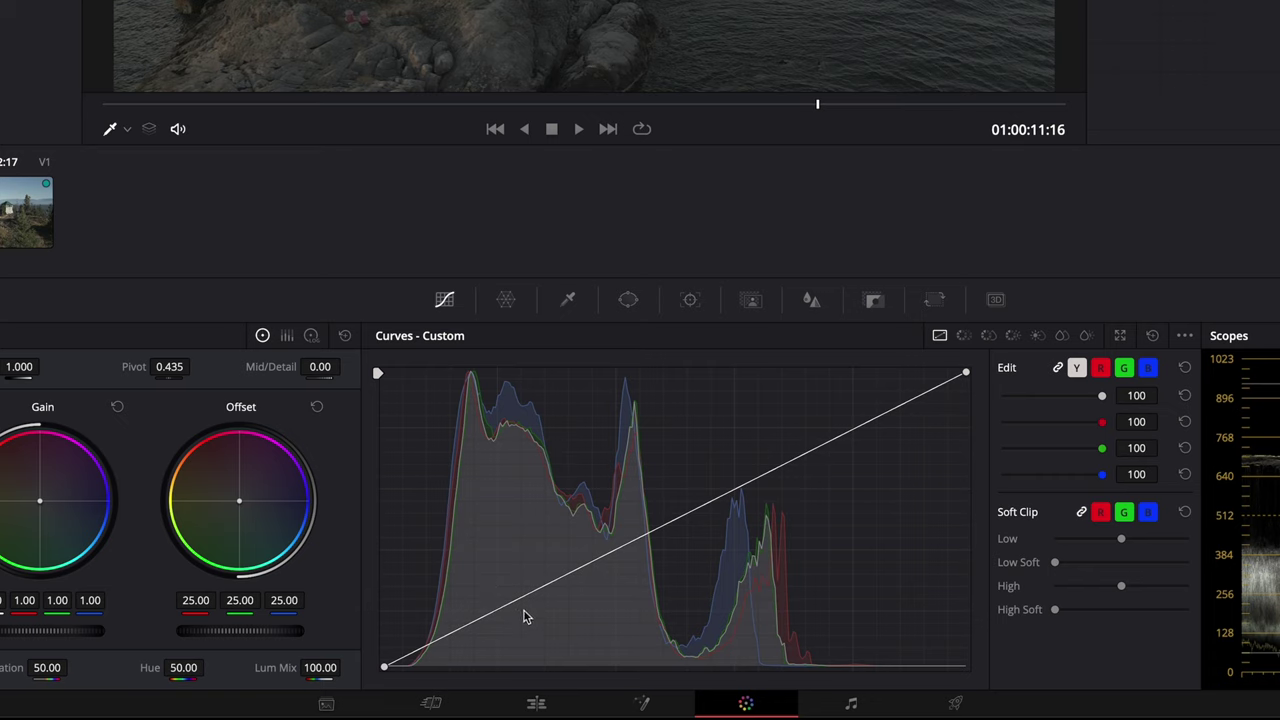
left_click_drag(520, 604, 519, 618)
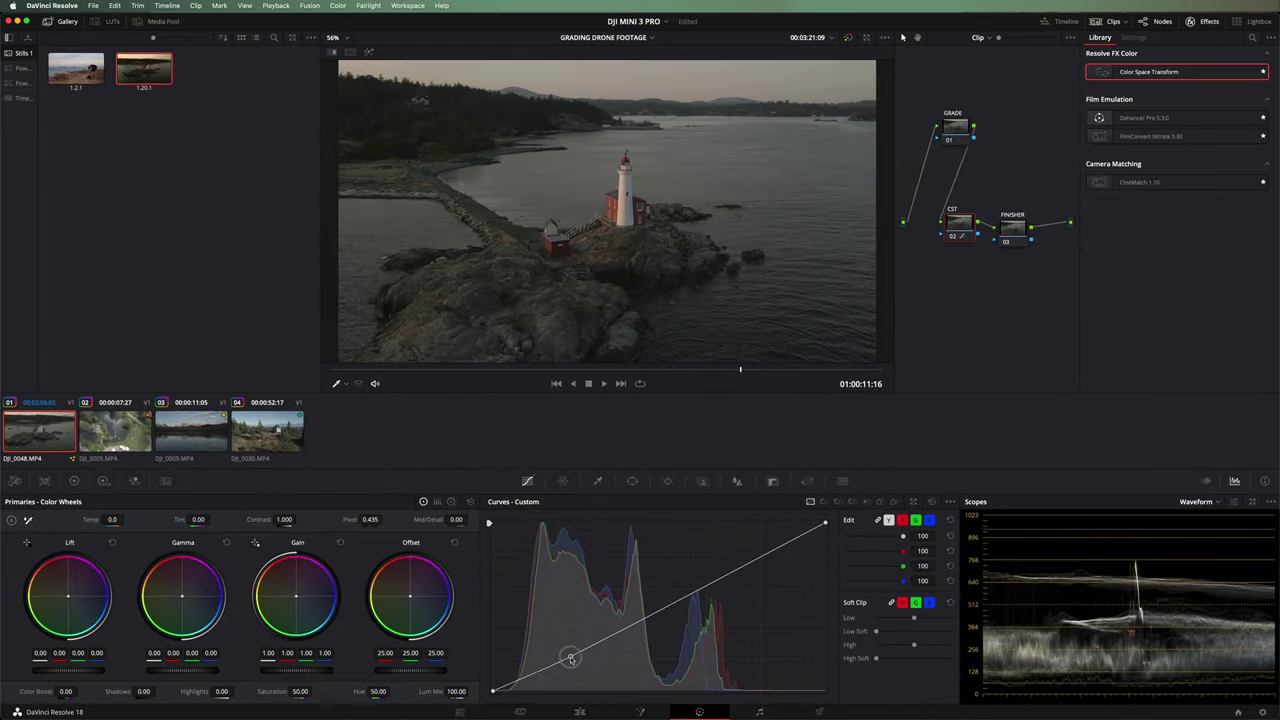
left_click_drag(569, 663, 570, 667)
left_click_drag(703, 594, 701, 577)
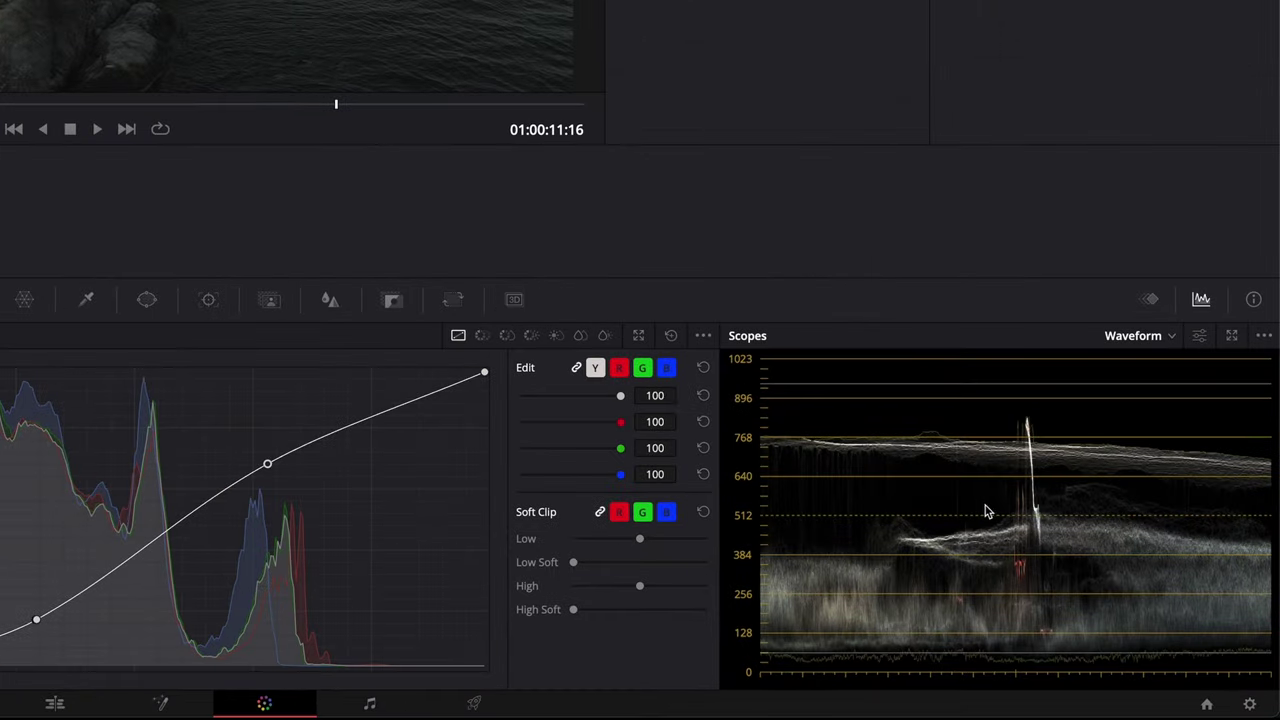
- Raise the CST curve's highlight and shadow points against the Waveform scope, and set the saturation to 83.40
left_click(1167, 337)
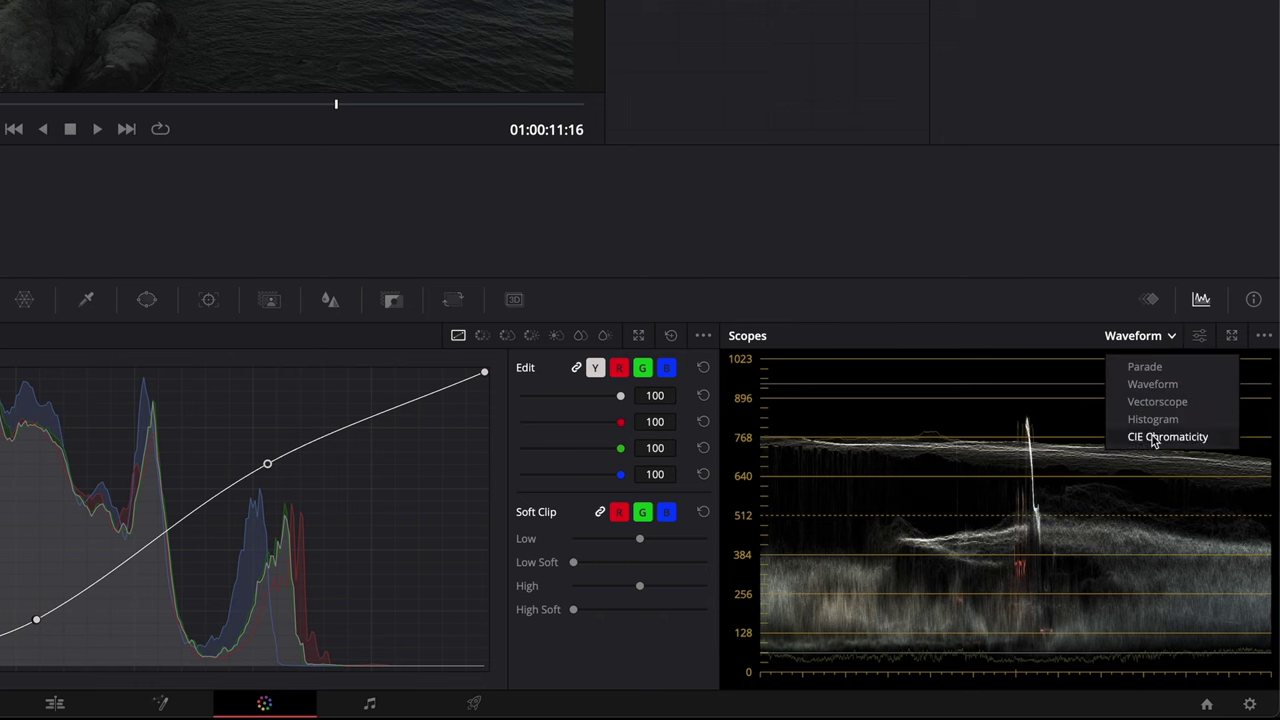
left_click(1125, 388)
left_click_drag(267, 464, 270, 450)
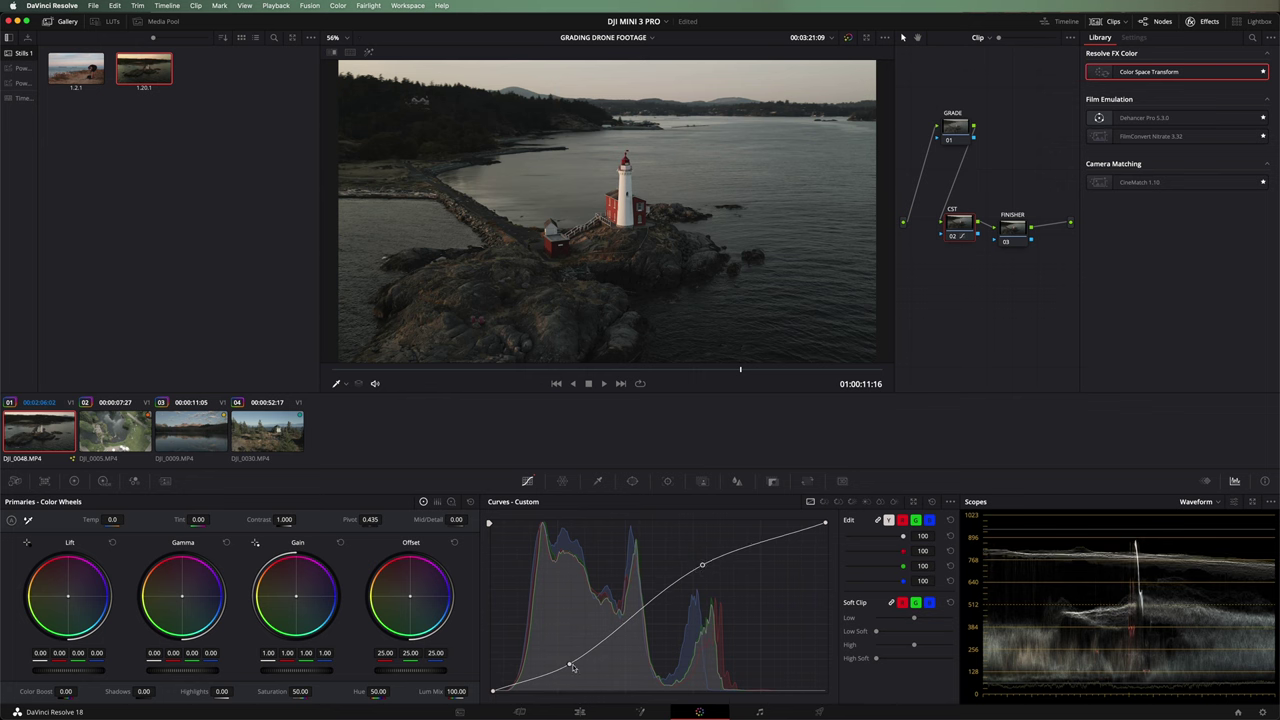
left_click_drag(566, 667, 566, 662)
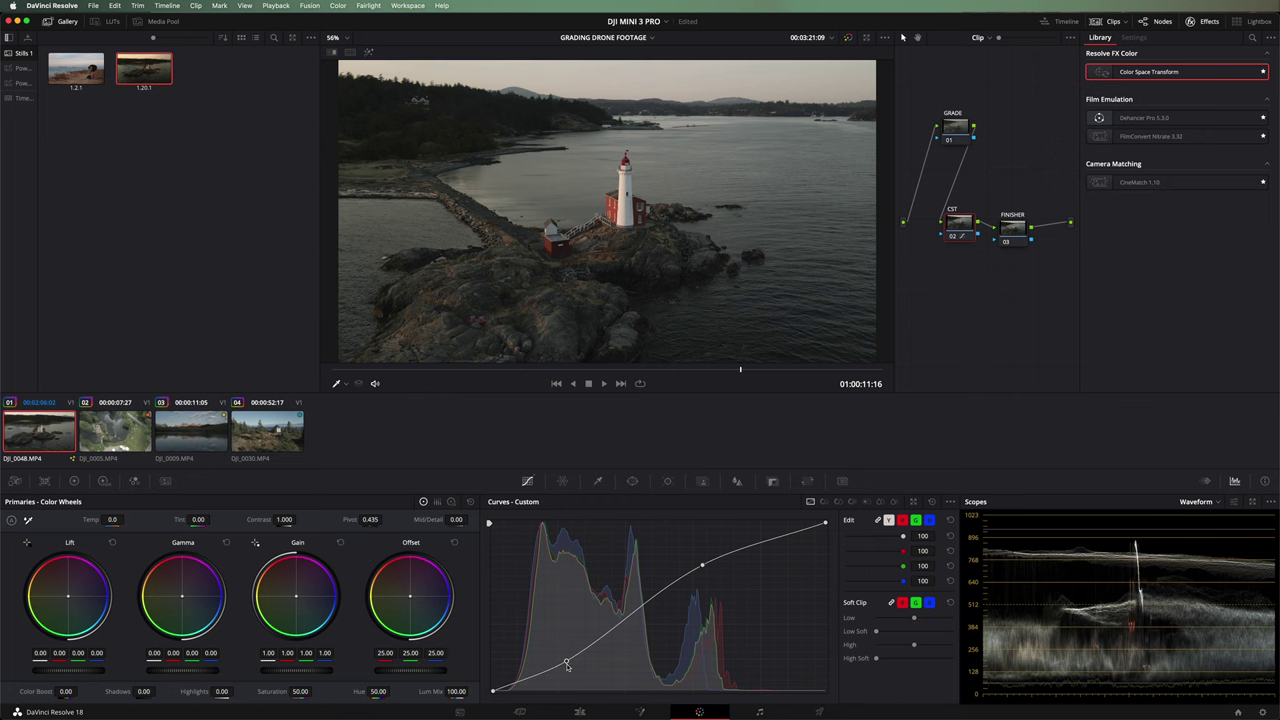
left_click_drag(566, 665, 565, 662)
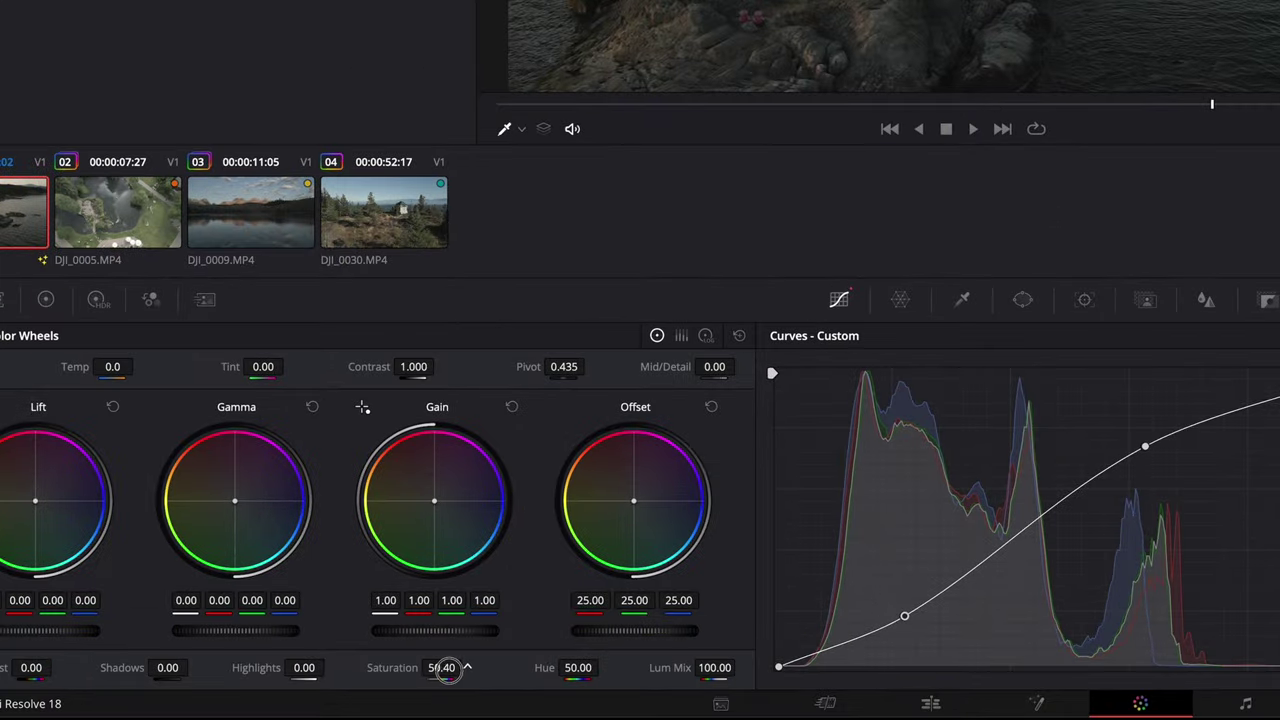
left_click_drag(474, 668, 583, 678)
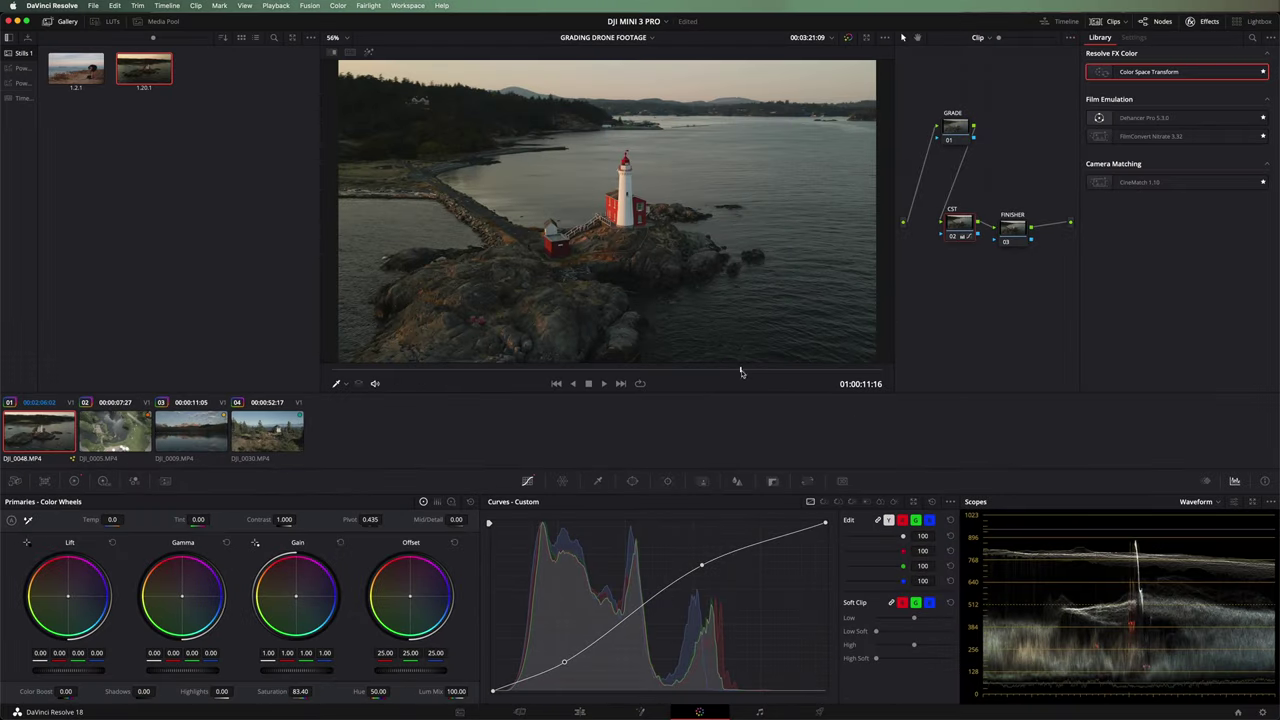
- Lower the CST curve's highlight point slightly while viewing the sunset frame at 01:00:03:14, and check the rest of the clip
left_click_drag(737, 371, 457, 376)
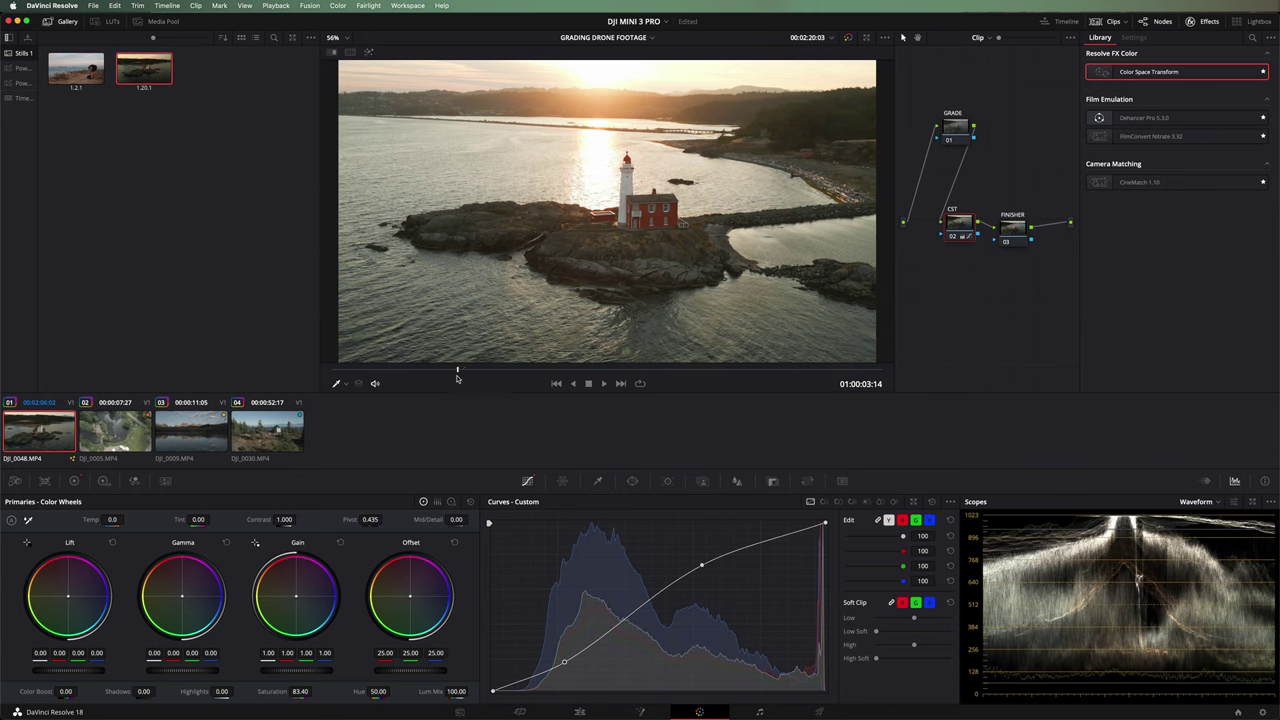
left_click_drag(701, 567, 703, 573)
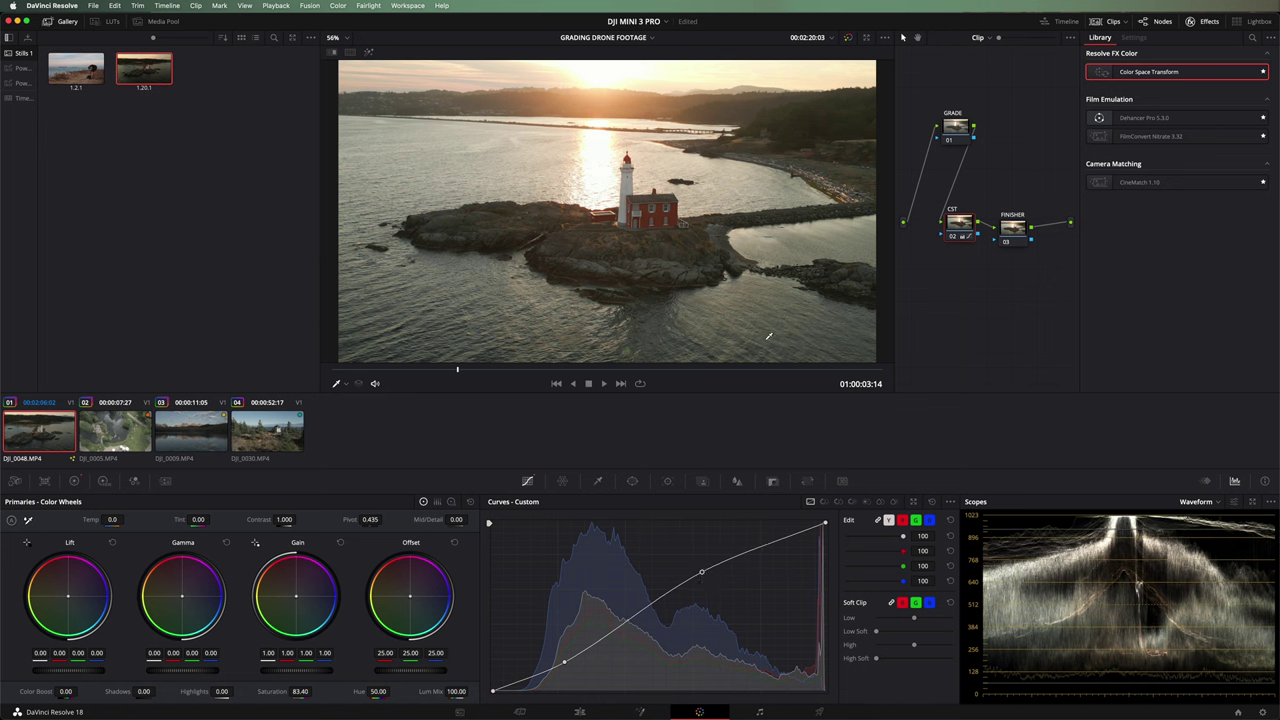
left_click_drag(703, 575, 701, 569)
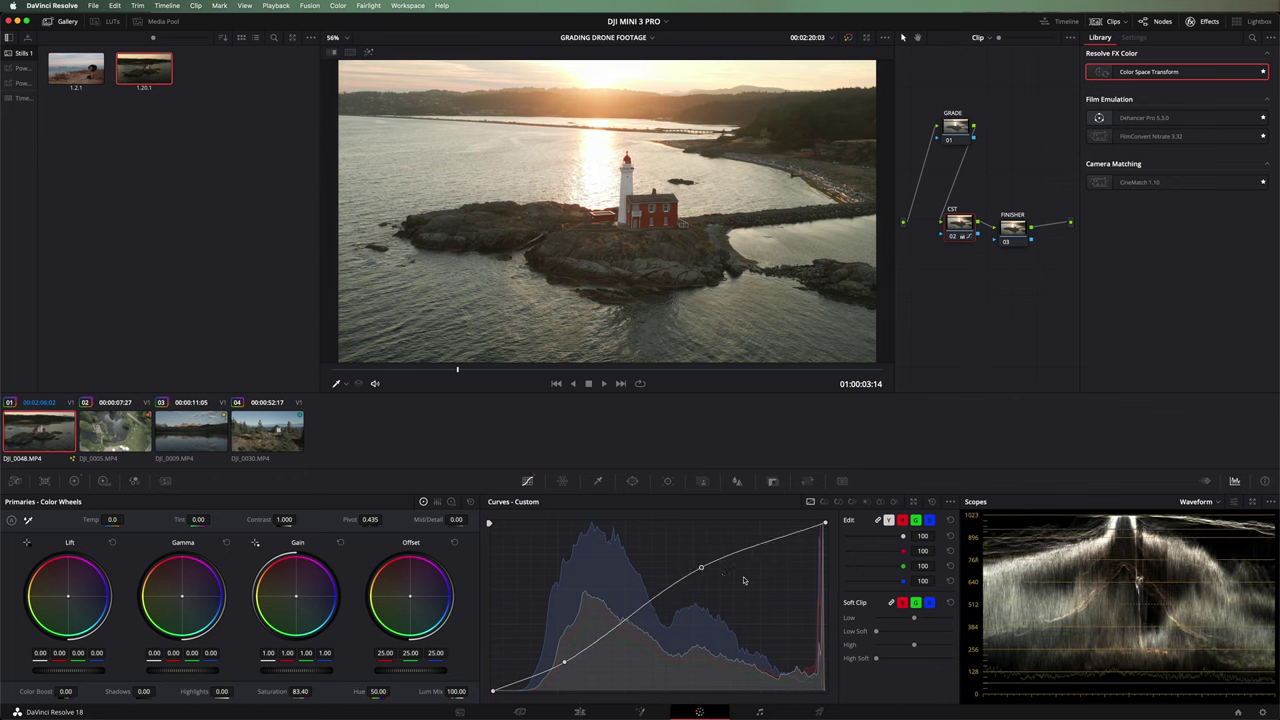
left_click_drag(701, 570, 701, 572)
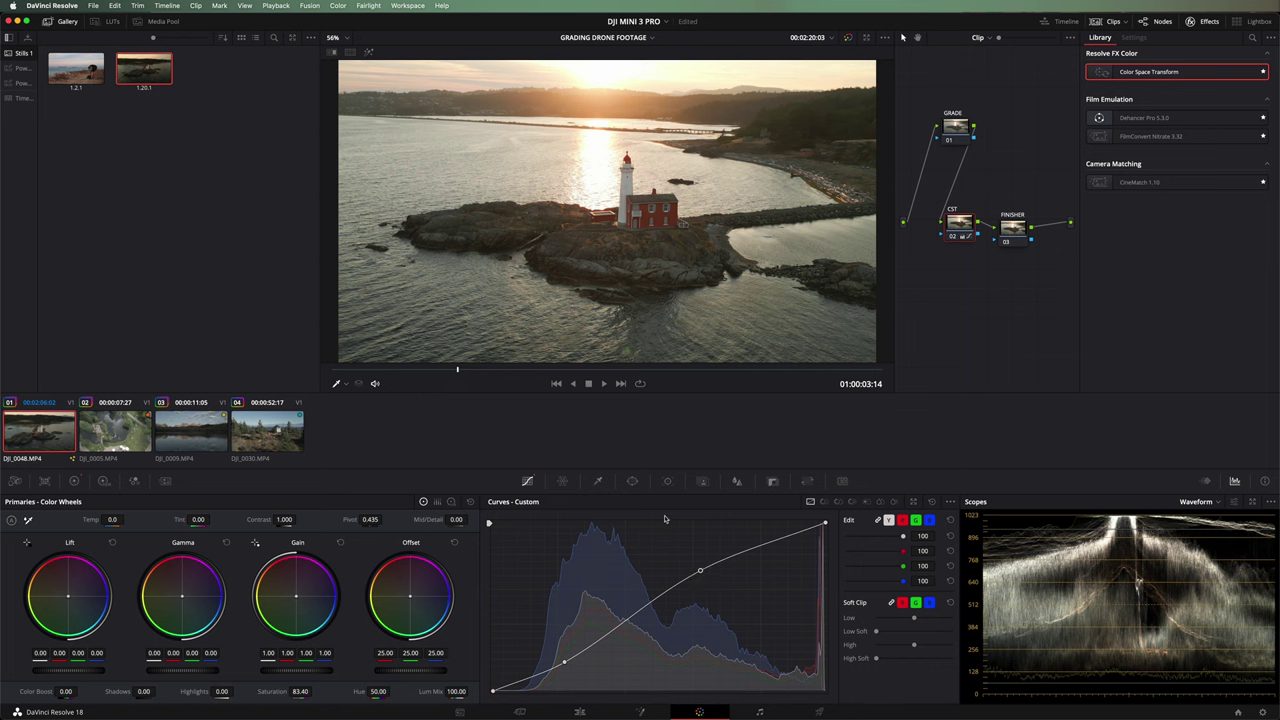
left_click_drag(457, 372, 930, 371)
left_click_drag(683, 372, 511, 366)
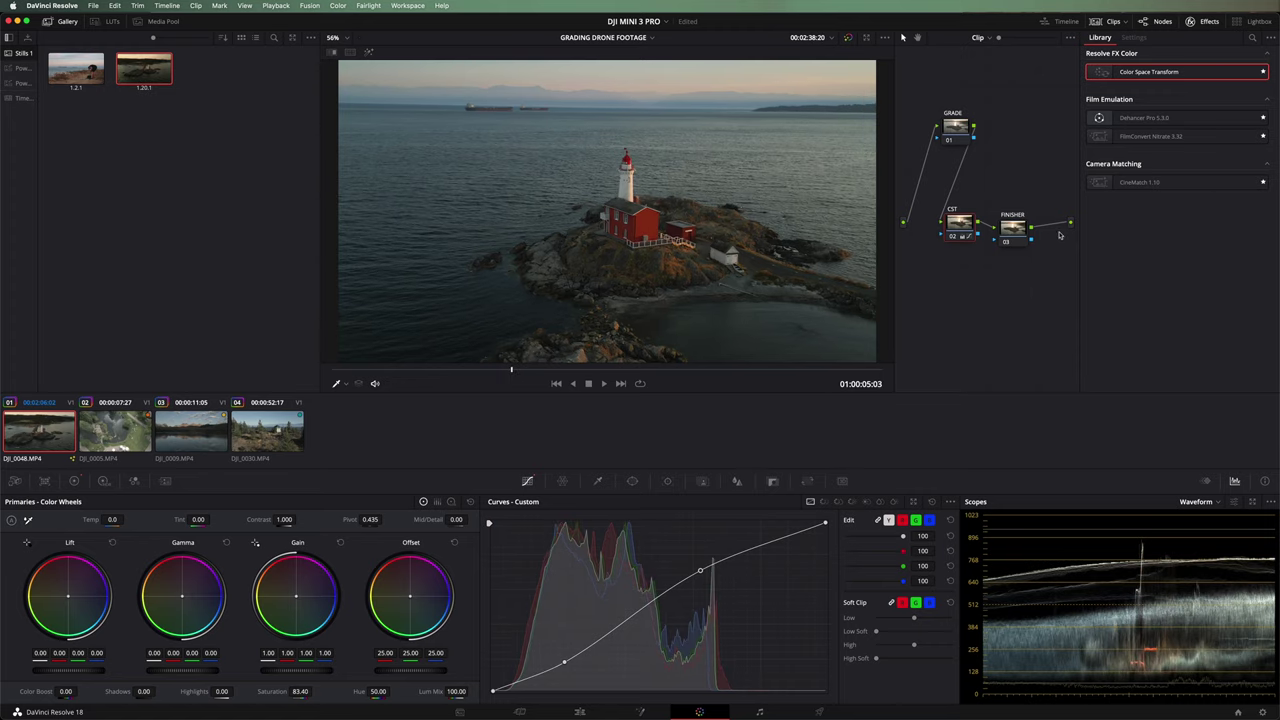
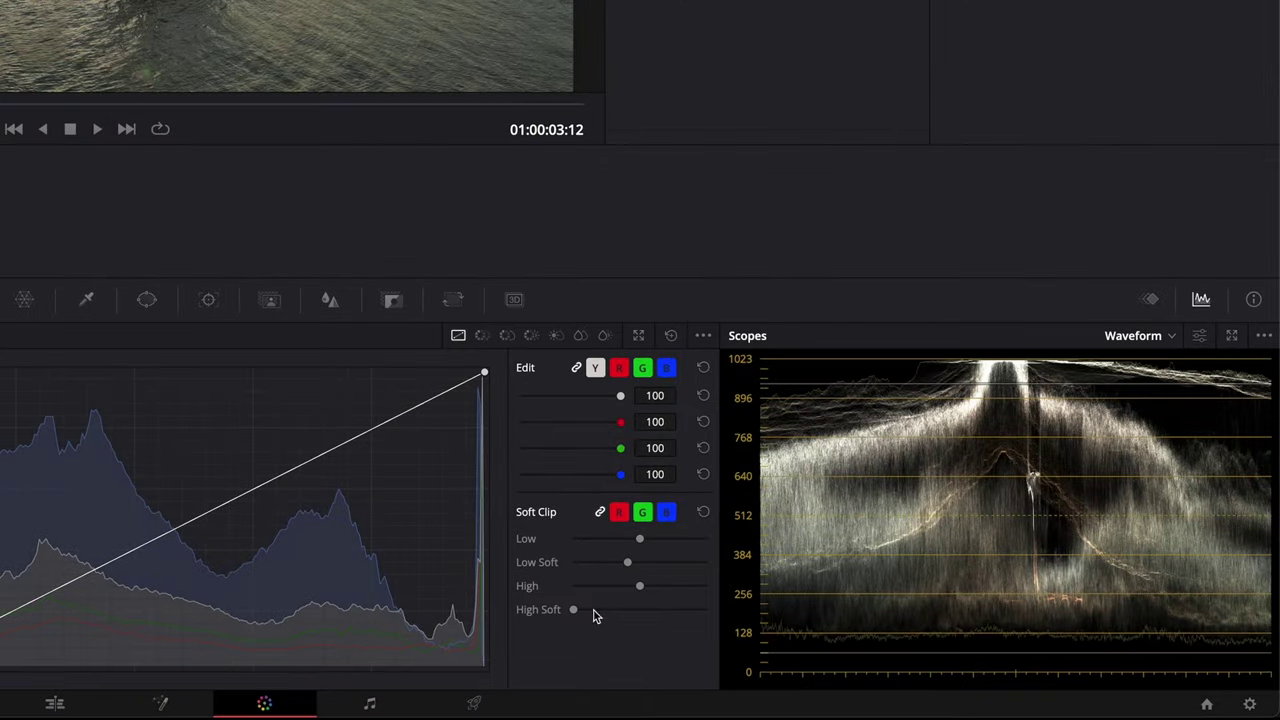
- Raise the Low Soft and High Soft amounts of the Soft Clip on the FINISHER node
left_click_drag(576, 614, 596, 616)
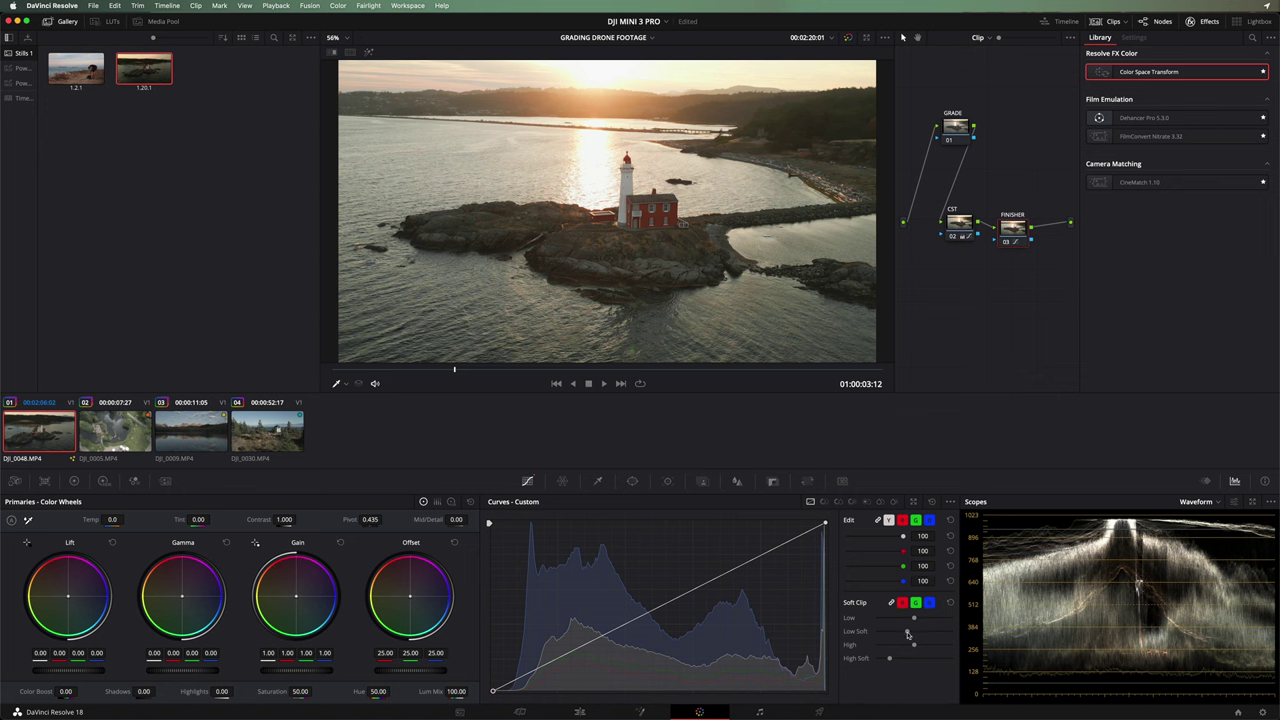
mouse_move(902, 632)
left_mouse_down()
mouse_move(931, 633)
mouse_move(909, 633)
left_mouse_up()
- Compare the image with the FINISHER node on and off at the frames 01:00:05:10 and 01:00:03:12
left_click_drag(481, 372, 518, 370)
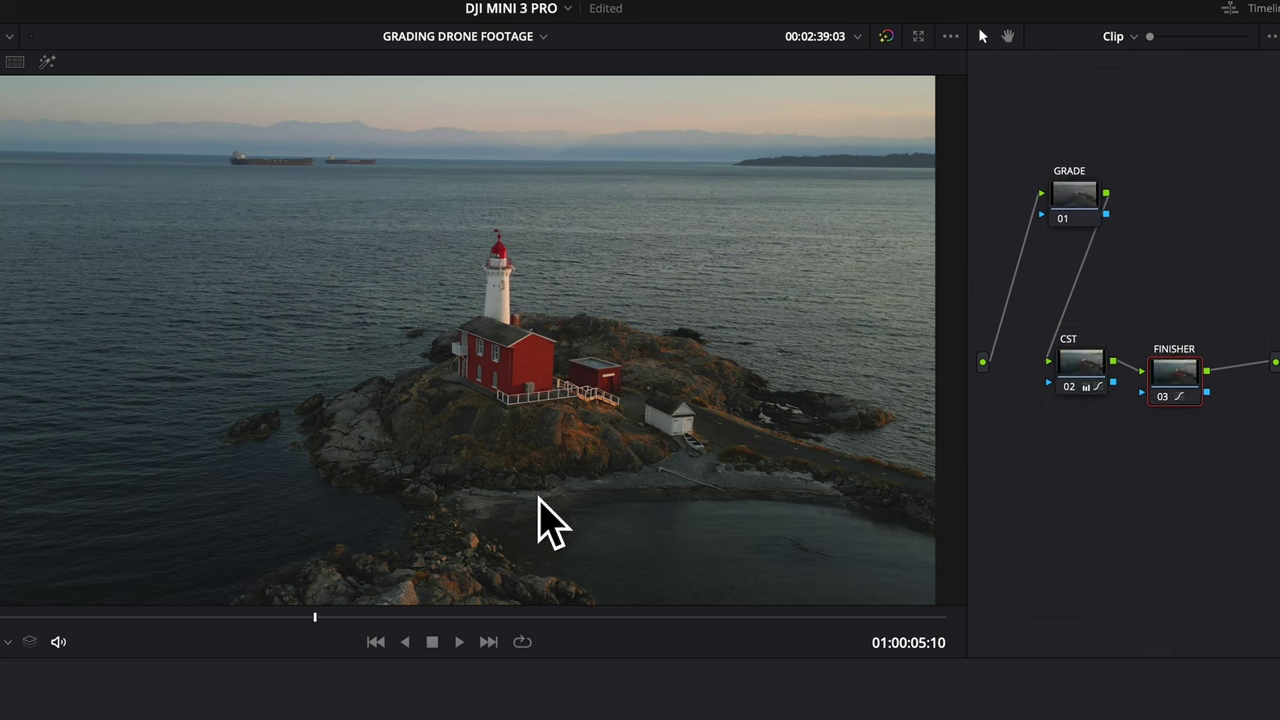
key("ctrl+d")
key("ctrl+d")
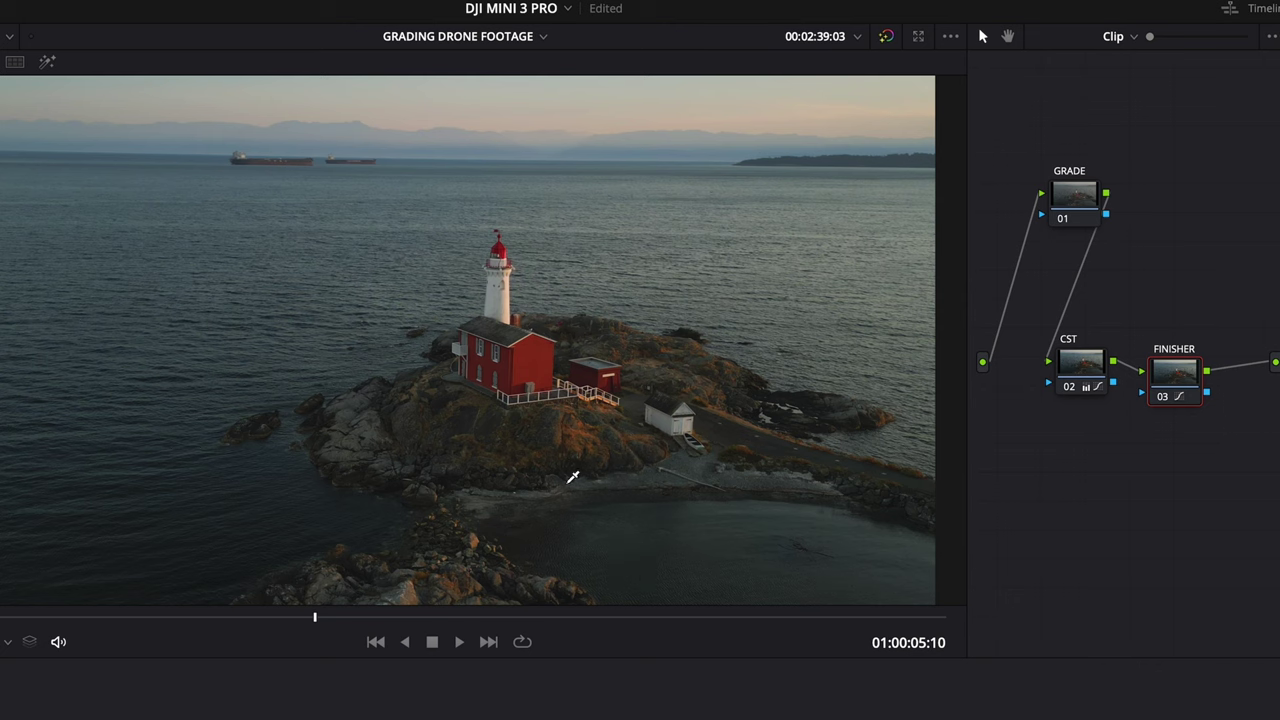
left_click_drag(318, 620, 206, 620)
key("ctrl+d")
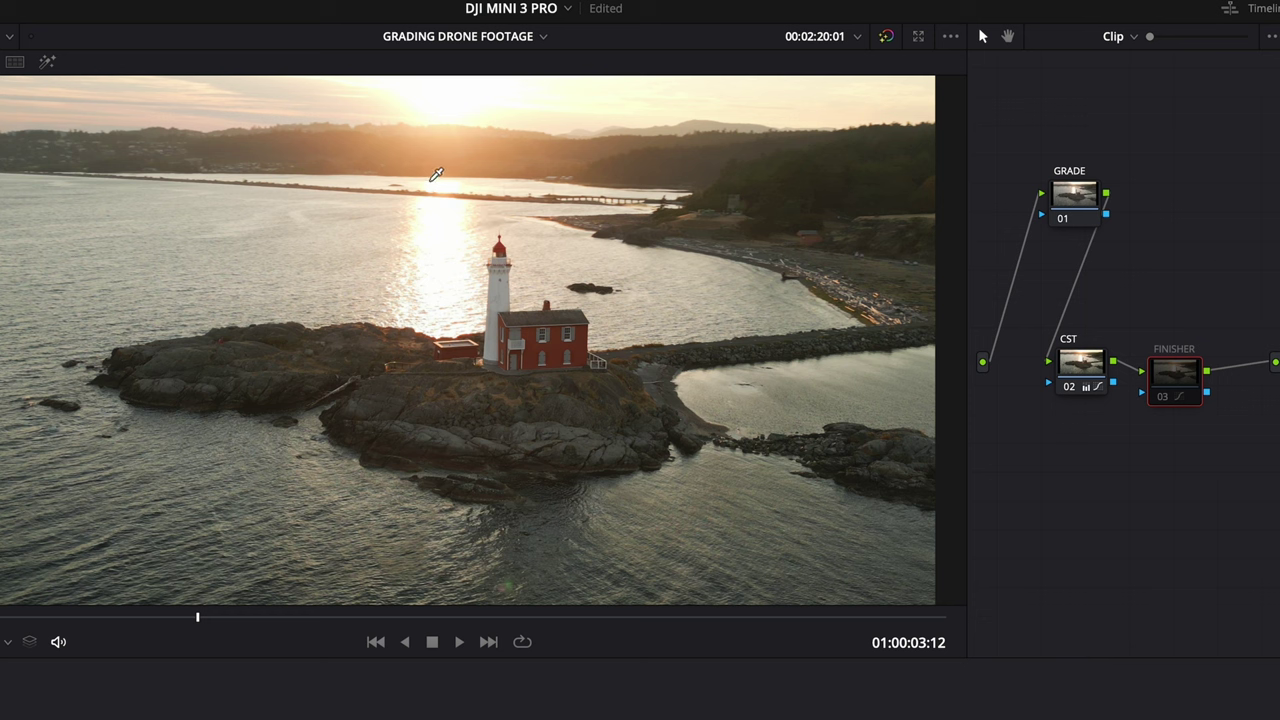
key("ctrl+d")
key("ctrl+d")
key("ctrl+d")
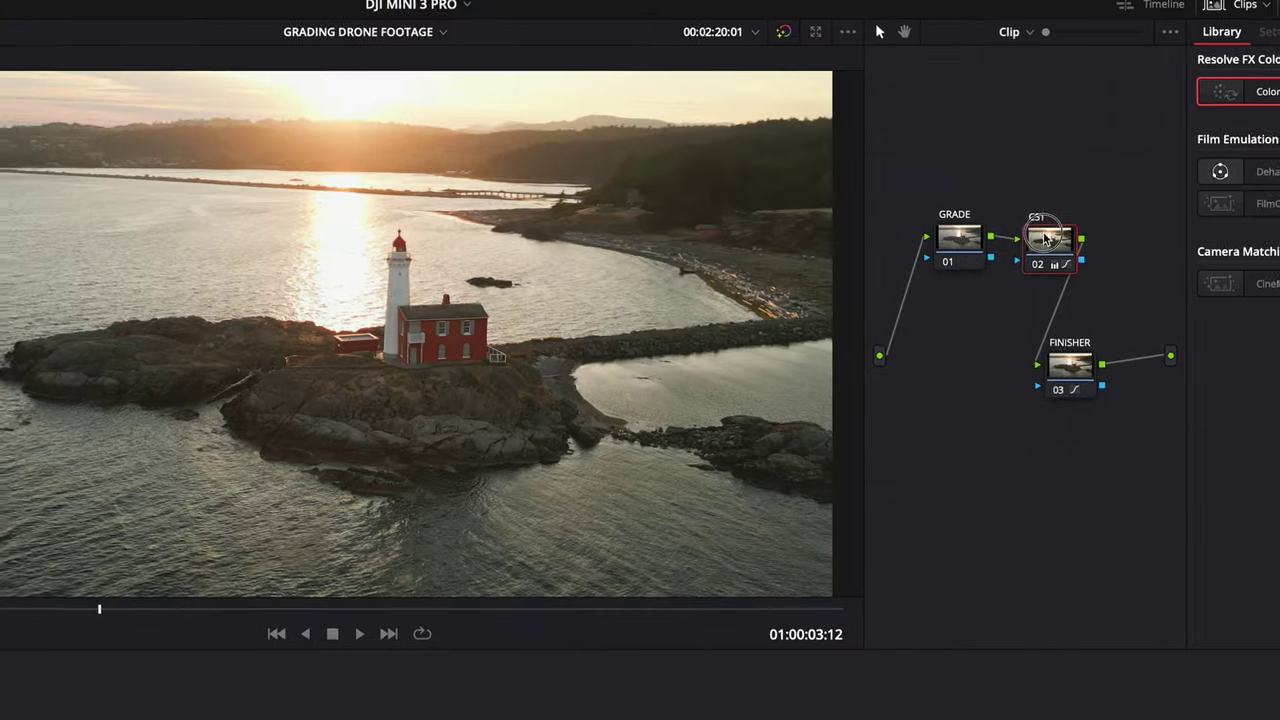
- Reposition the FINISHER node in the node graph so it sits below the CST node
left_click_drag(1068, 368, 993, 387)
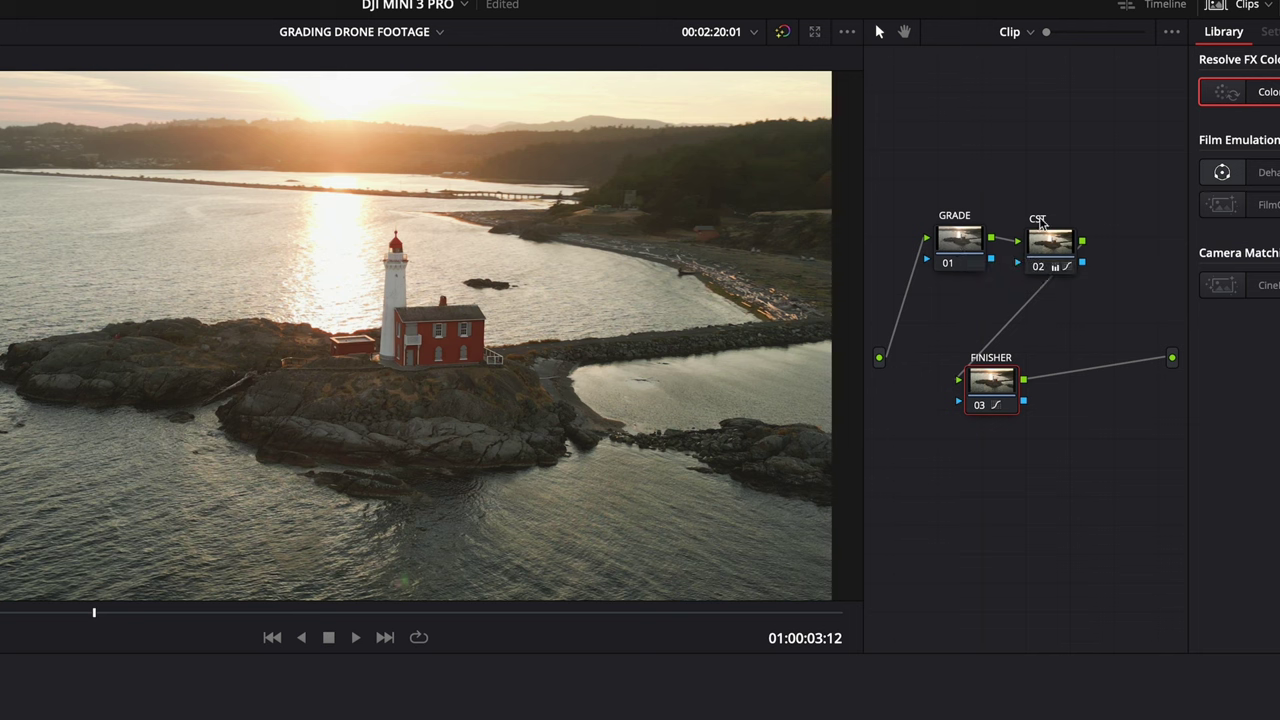
left_click_drag(1008, 393, 1088, 383)
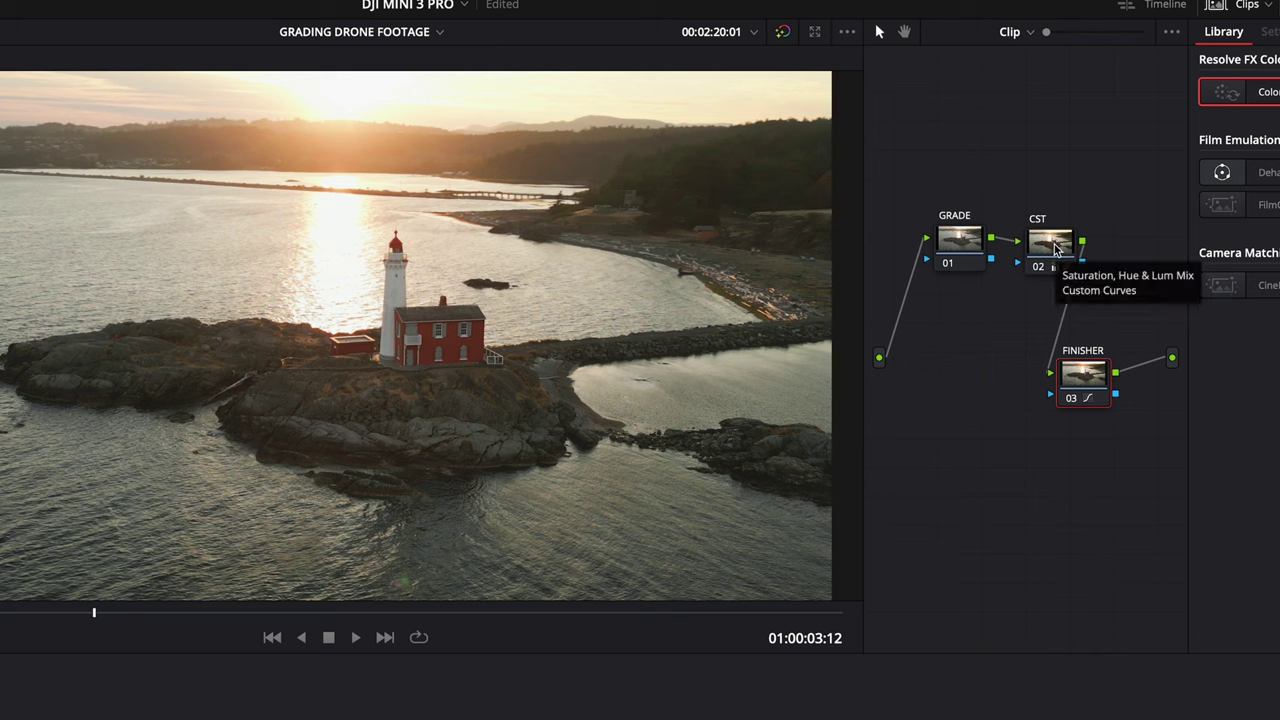
- Compare the sunset frame with the CST node's contrast and saturation adjustments on and off
left_click(1055, 250)
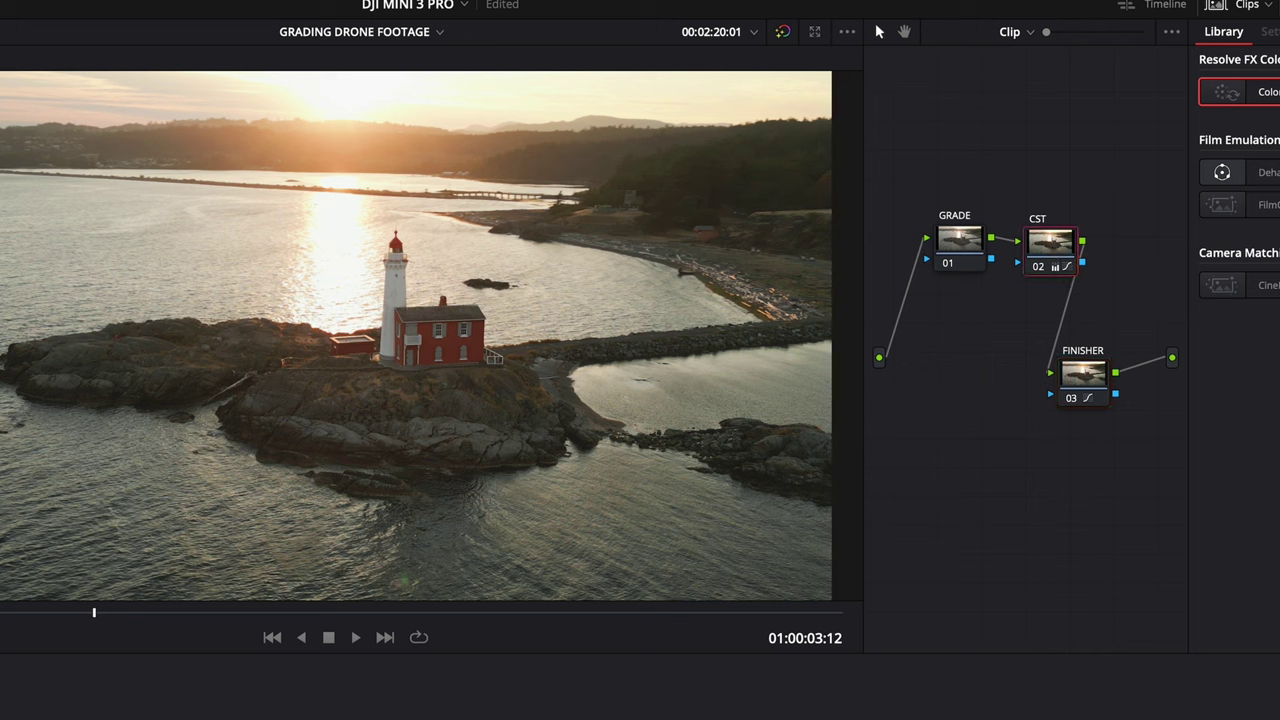
key("ctrl+d")
key("ctrl+d")
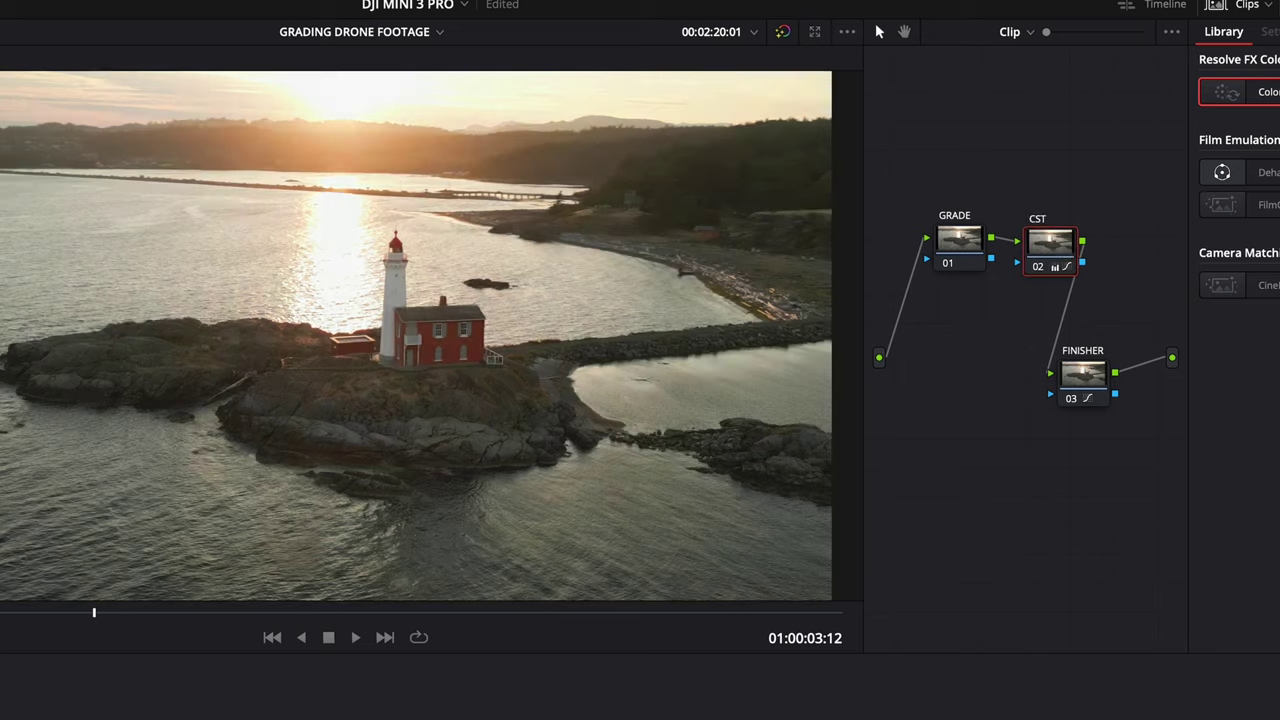
key("ctrl+d")
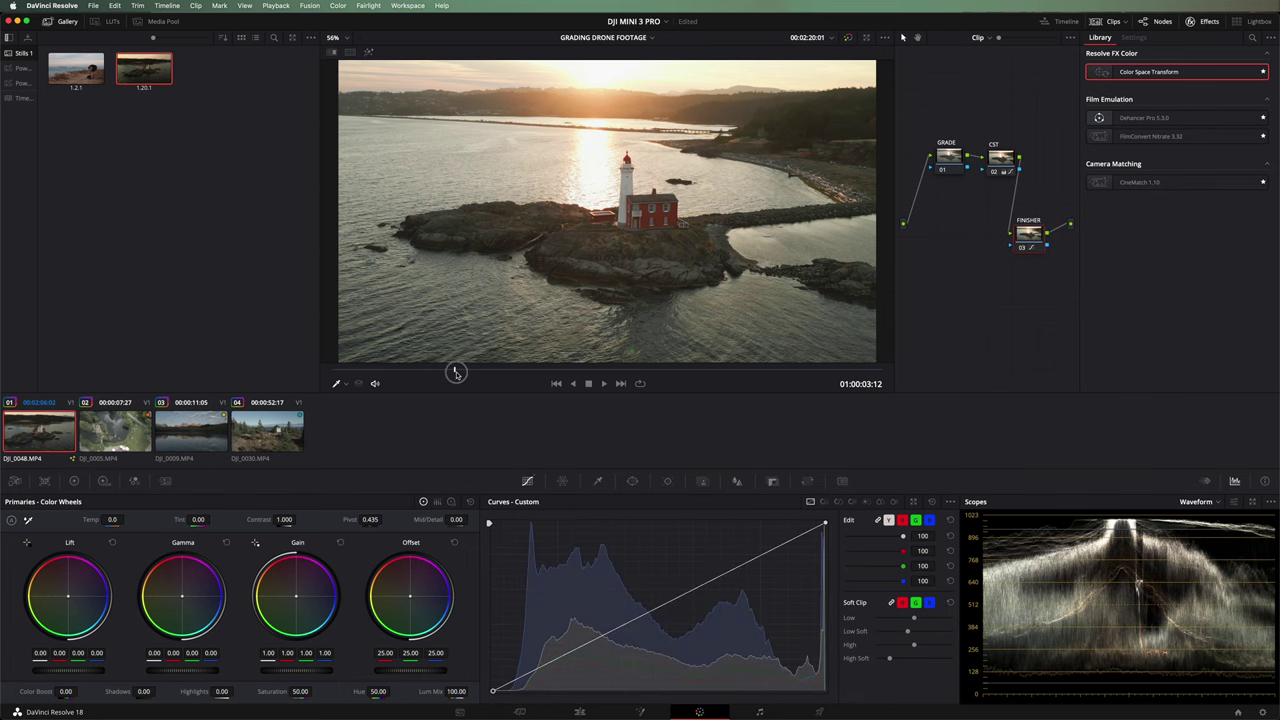
- At frame 01:00:05:15, look over the Color Warper and the Hue Vs Hue curve for the GRADE node
left_click_drag(455, 372, 504, 368)
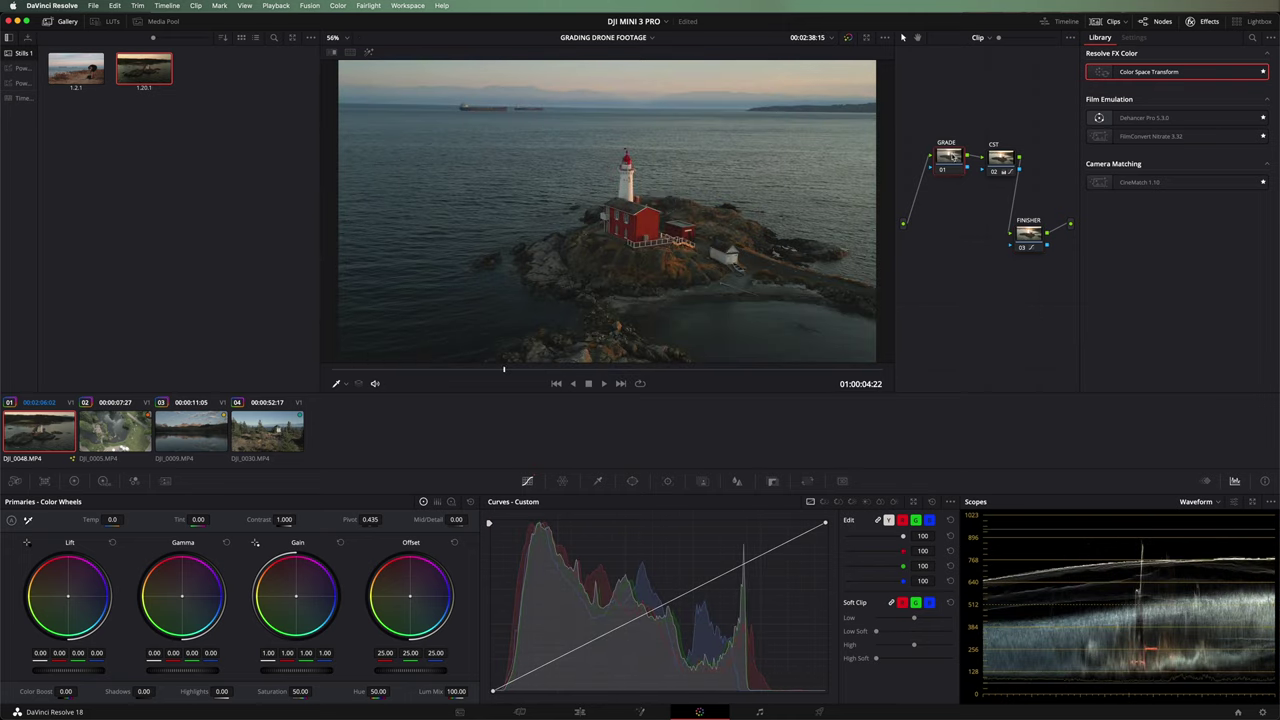
mouse_move(505, 370)
left_mouse_down()
mouse_move(683, 377)
mouse_move(349, 371)
mouse_move(530, 372)
left_mouse_up()
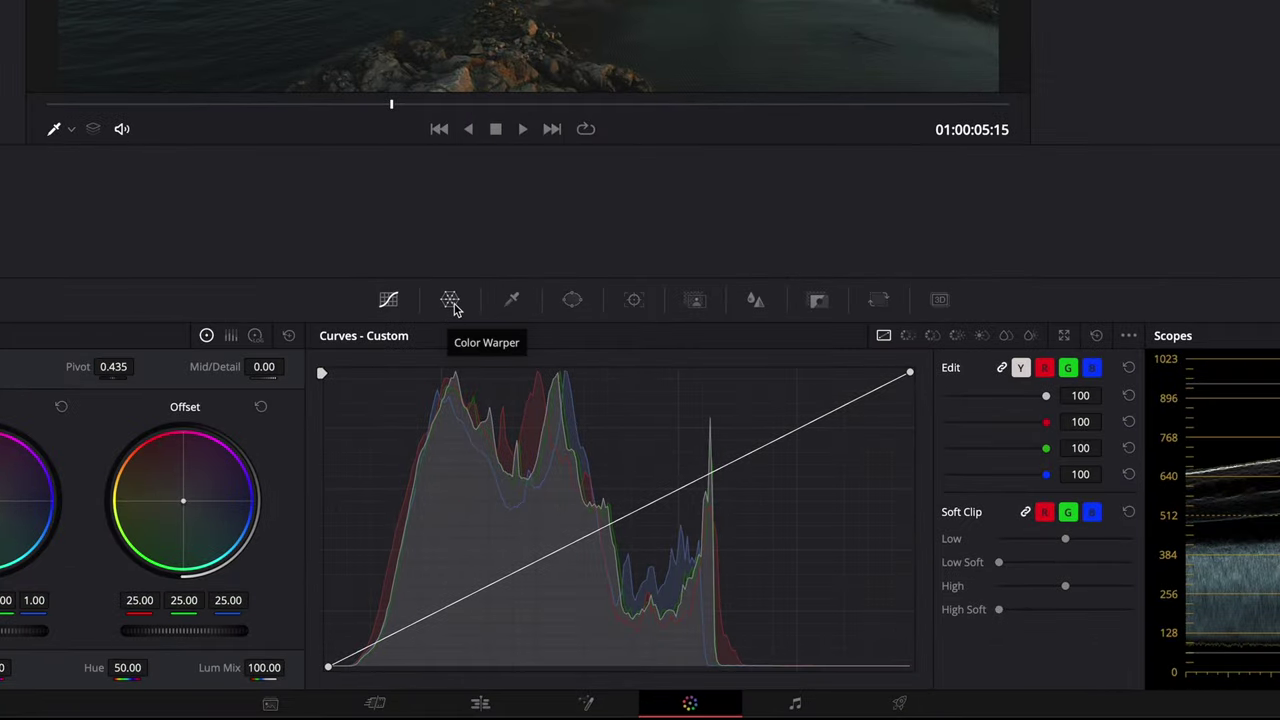
left_click(451, 302)
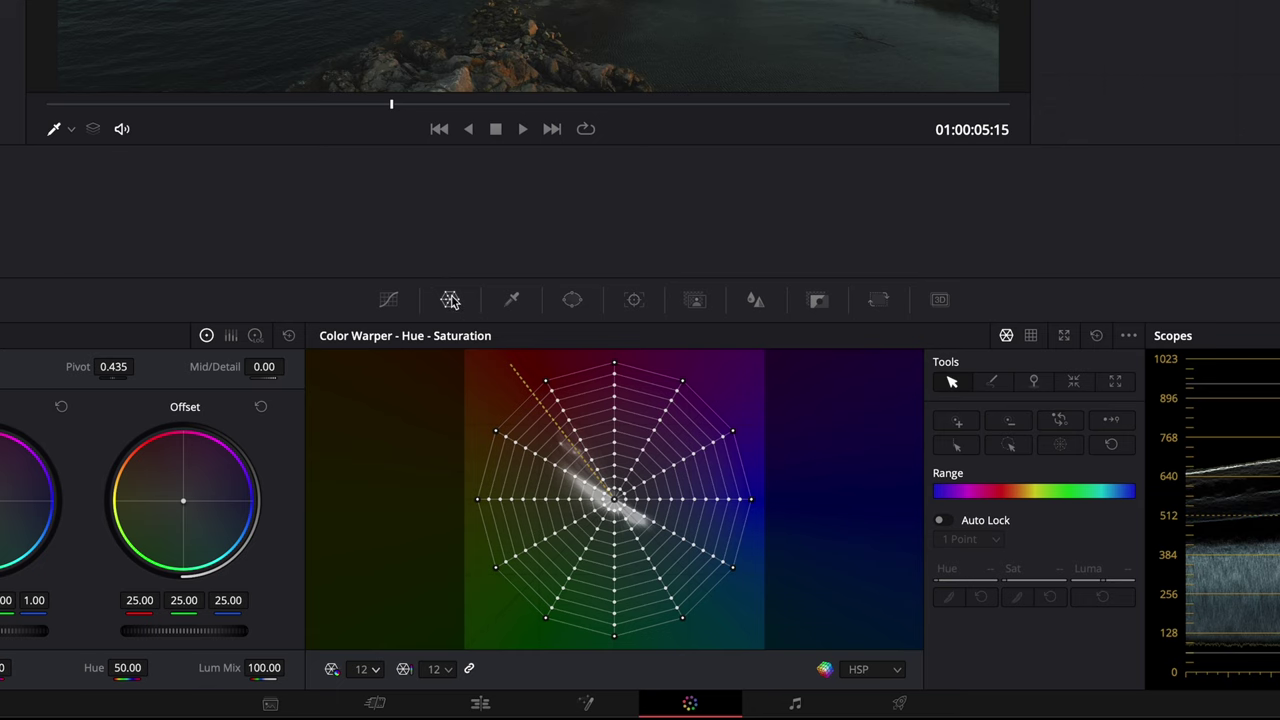
left_click(389, 301)
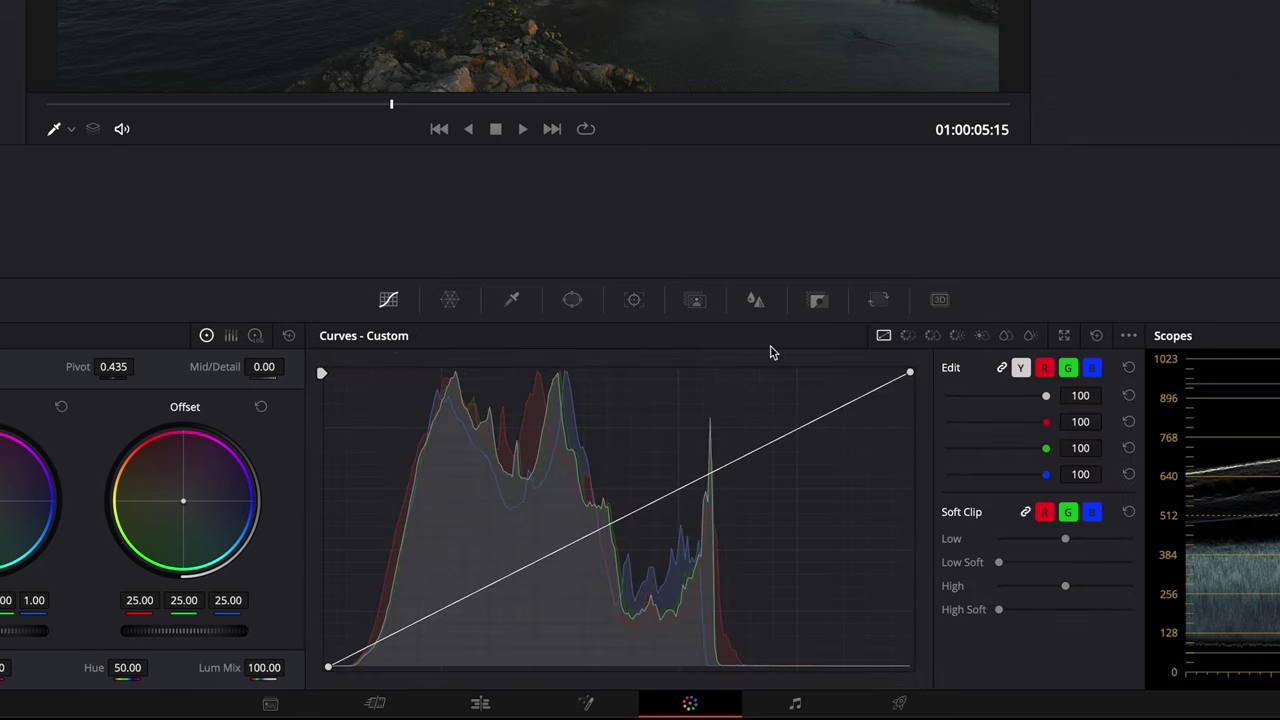
left_click(907, 337)
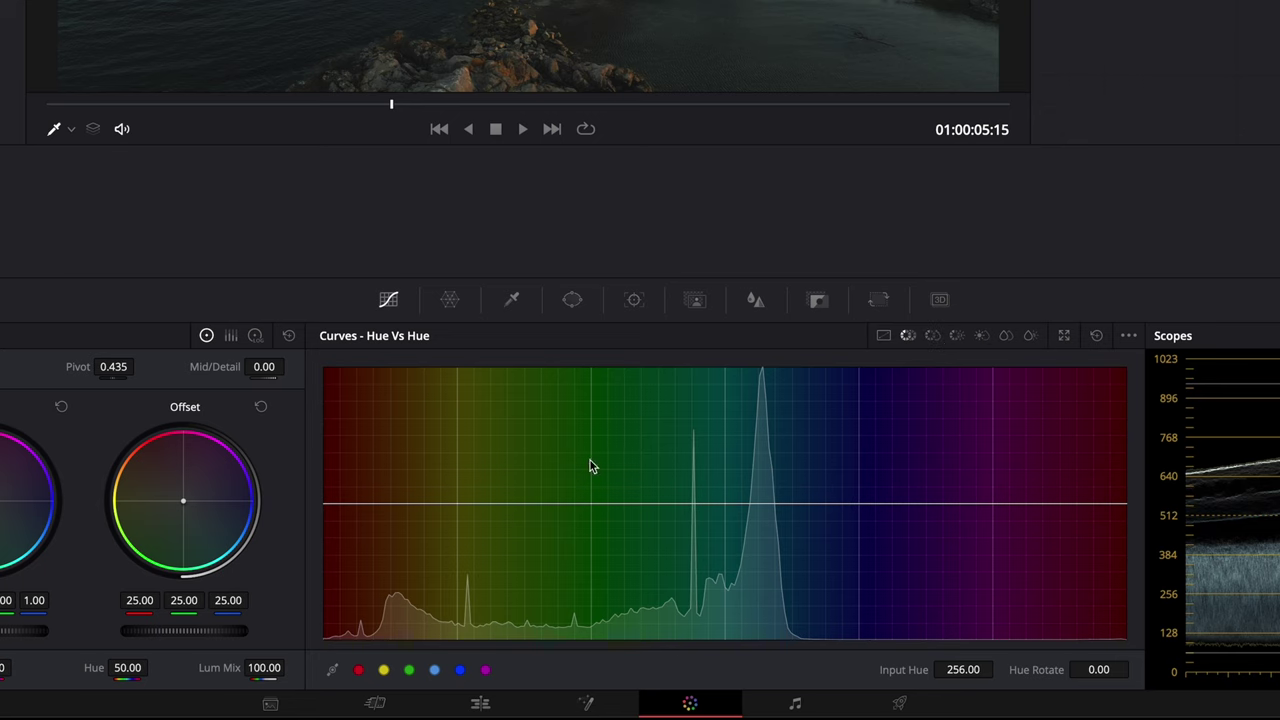
- Set the GRADE node's Color Warper grid to 16 hue and 16 saturation divisions
left_click(450, 300)
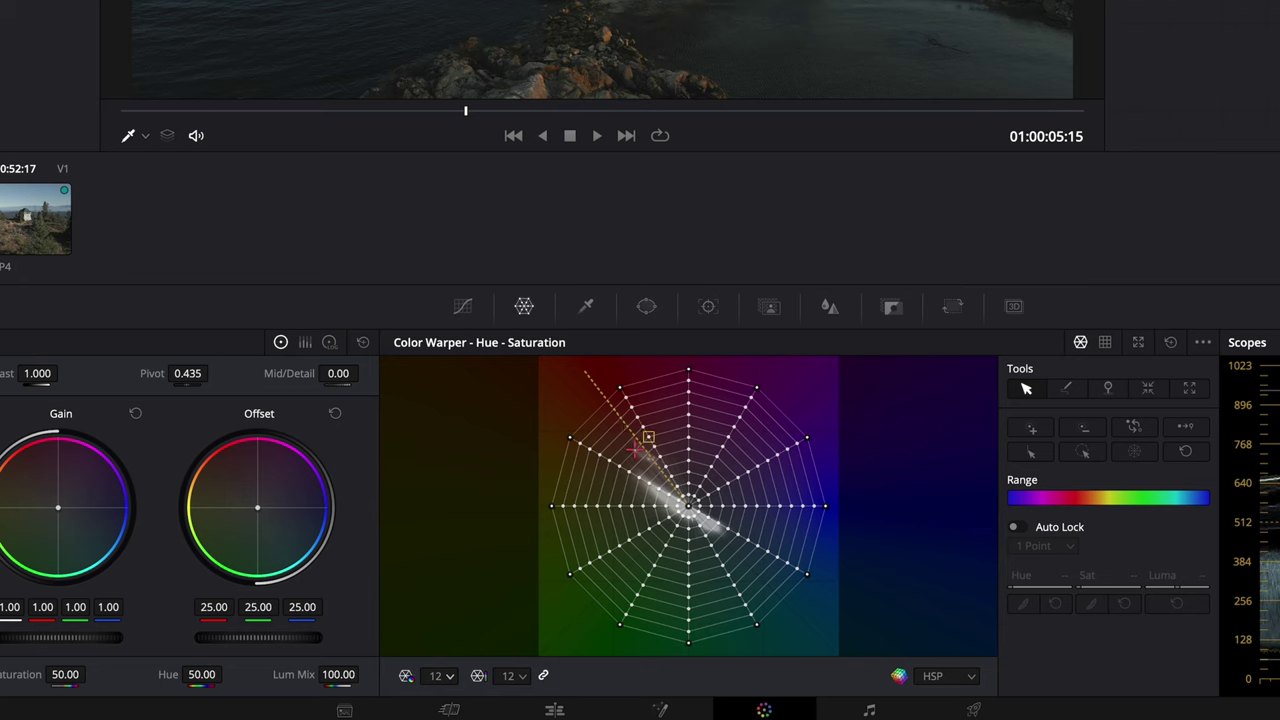
left_click(449, 679)
left_click(436, 635)
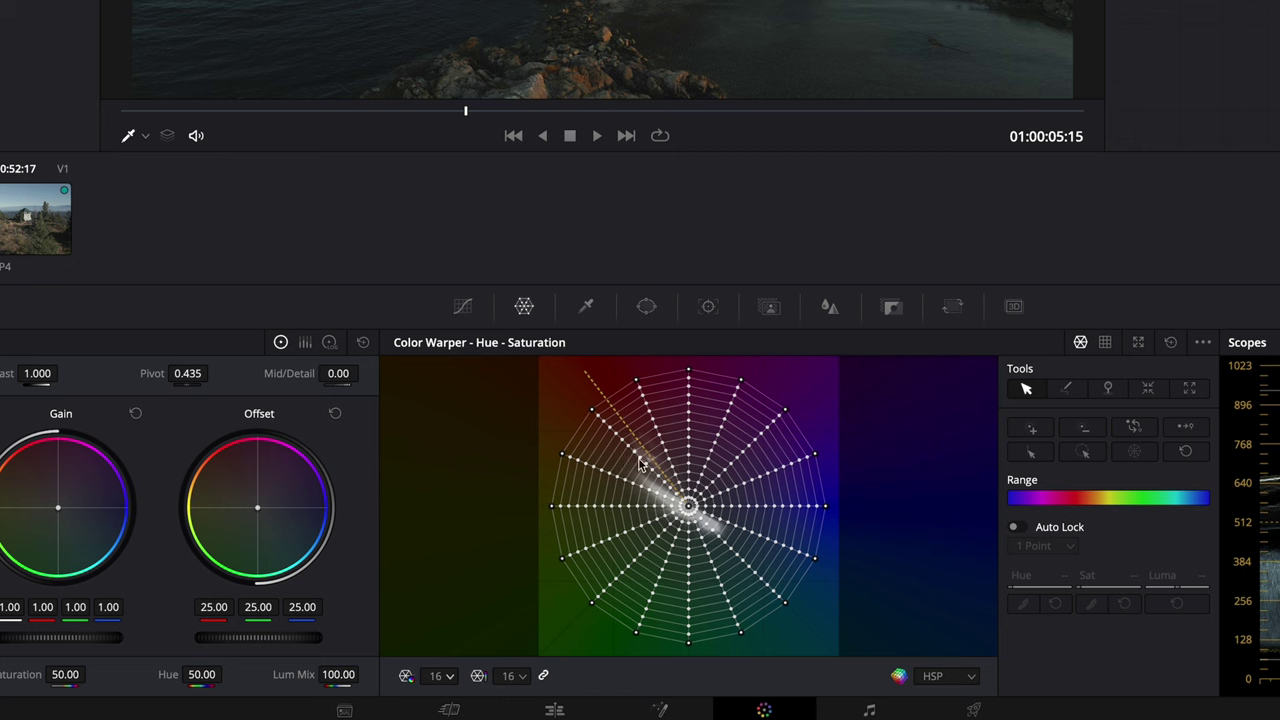
- Pull the orange-red points of the GRADE node's Color Warper outward, taking the last one to hue 0.96 and saturation 0.75
left_click(660, 482)
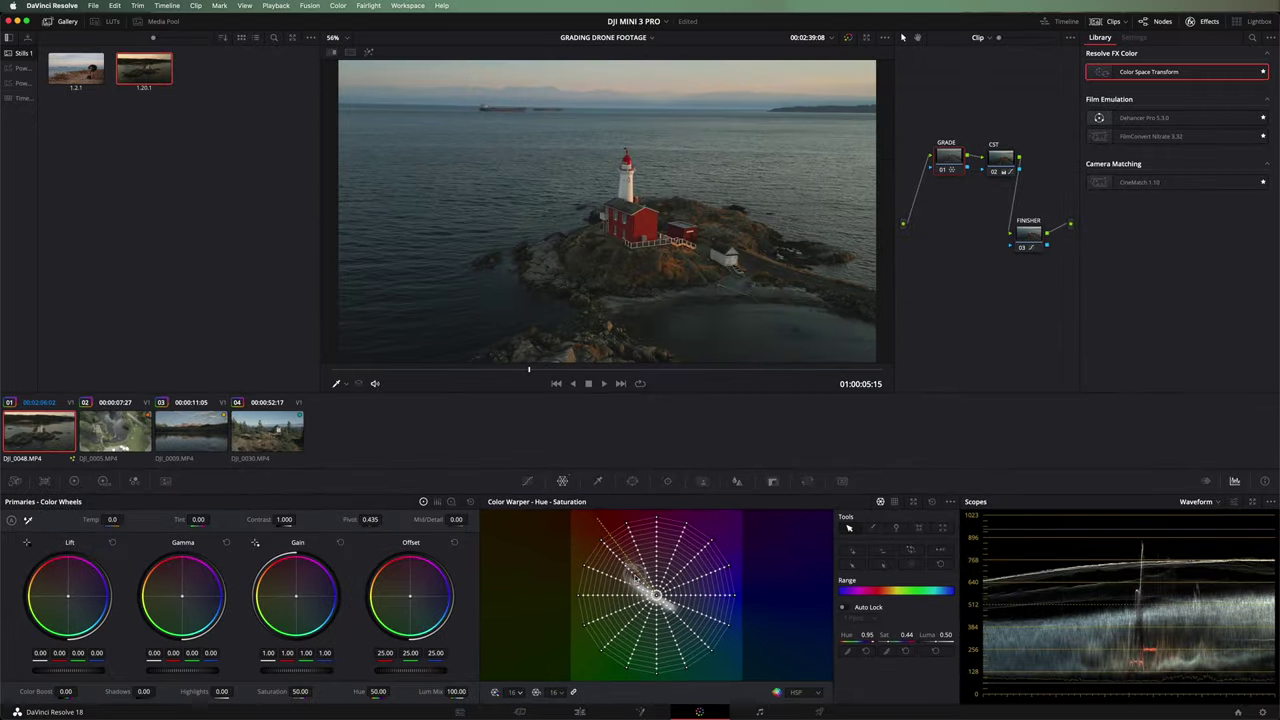
left_click_drag(636, 578, 632, 566)
left_click_drag(618, 558, 622, 560)
- Compare the lighthouse and the rocks around it with the GRADE node on and off at frame 01:00:01:15
left_click_drag(529, 371, 390, 381)
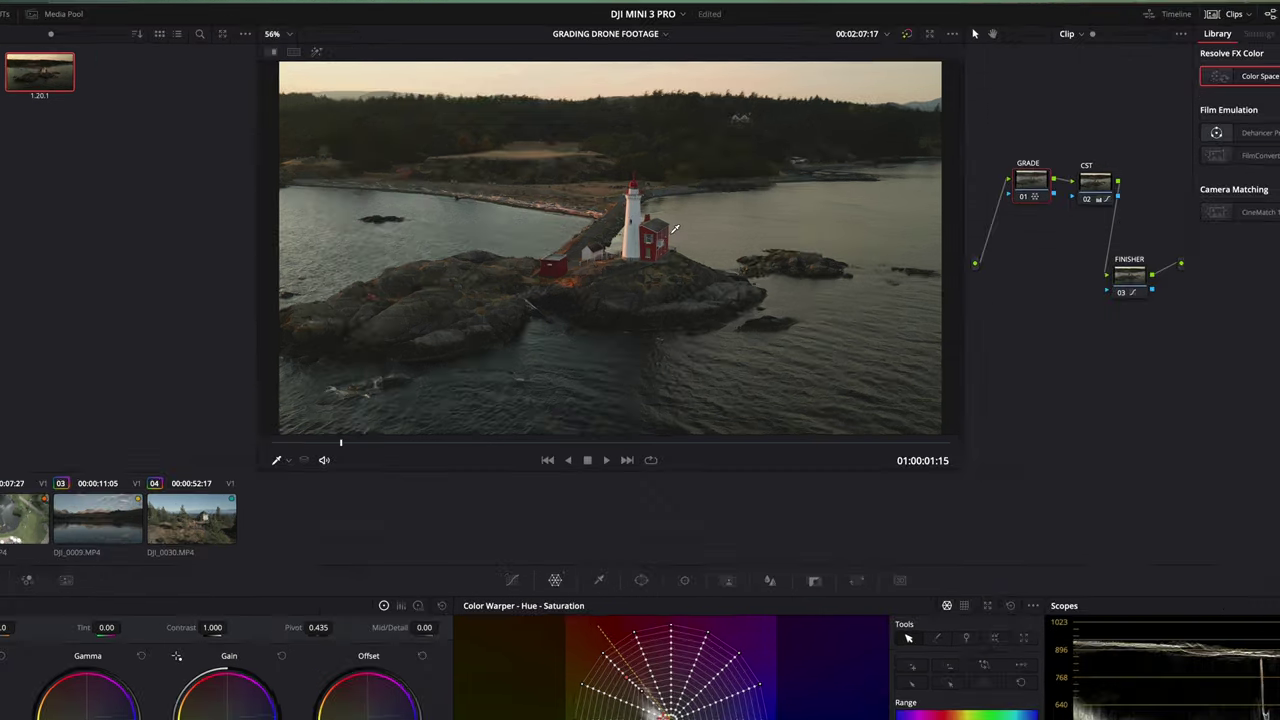
scroll(641, 200, "up", 5)
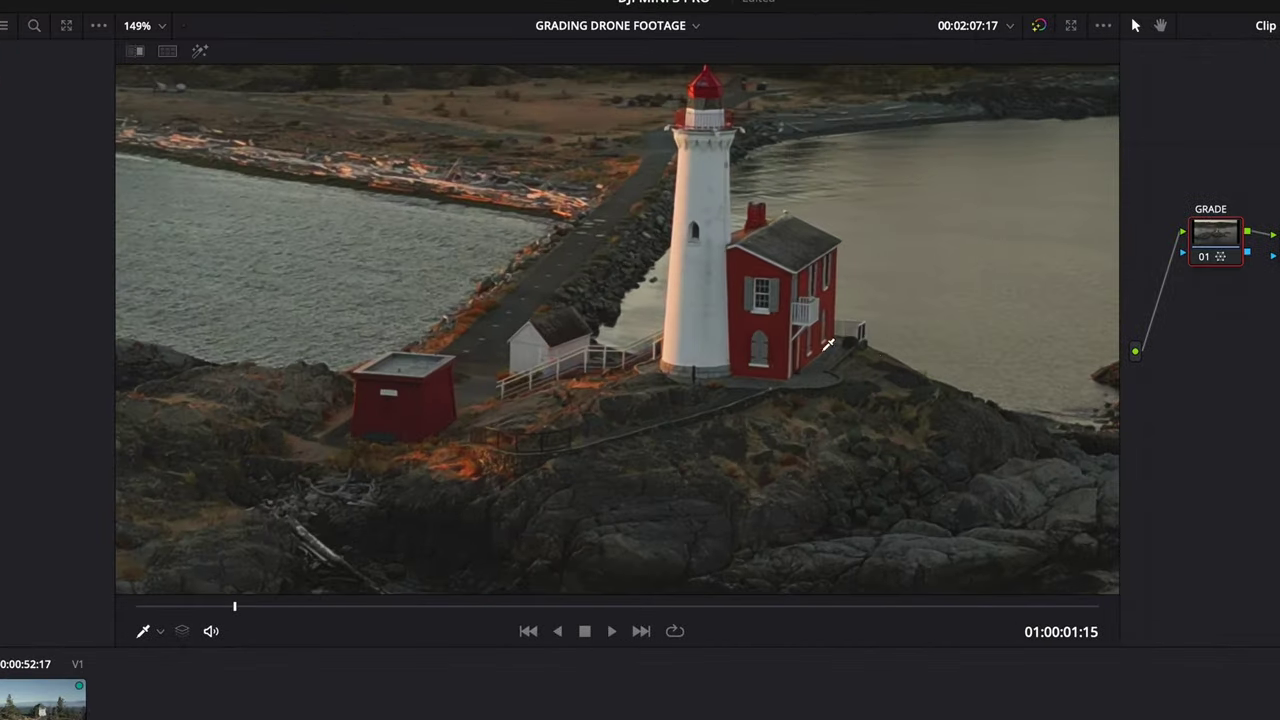
key("ctrl+d")
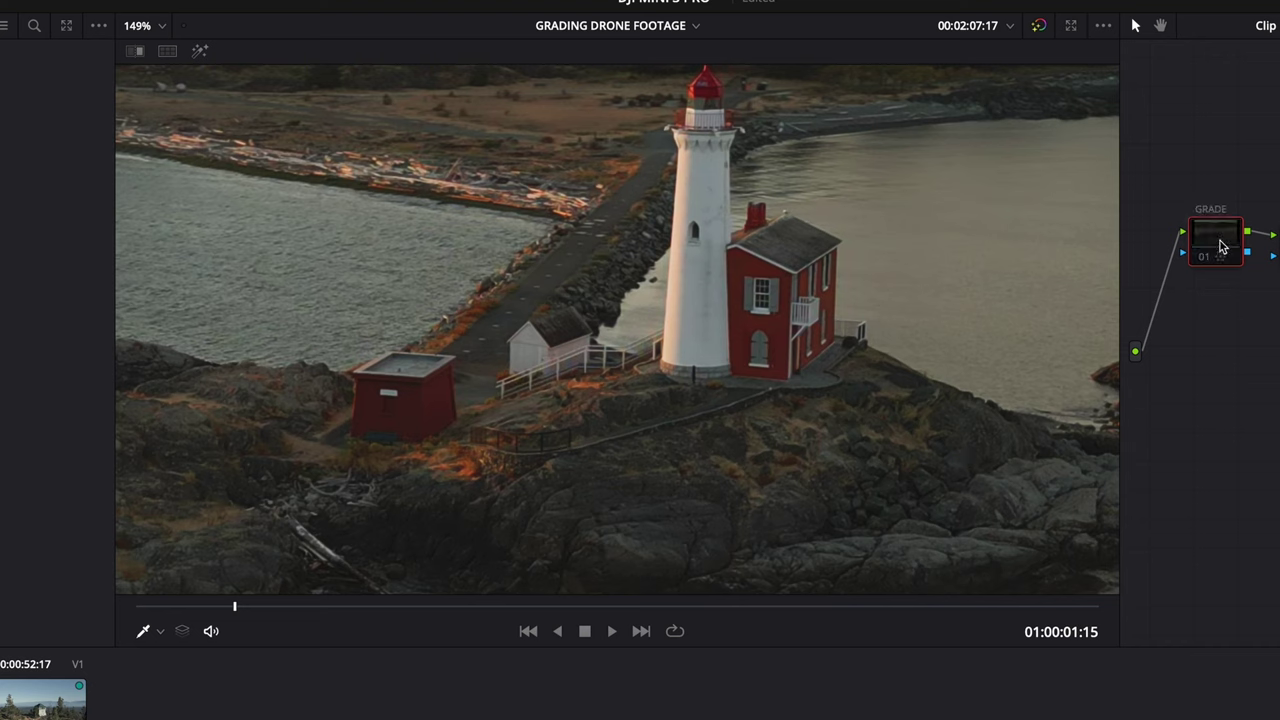
key("ctrl+d")
key("ctrl+d")
key("ctrl+d")
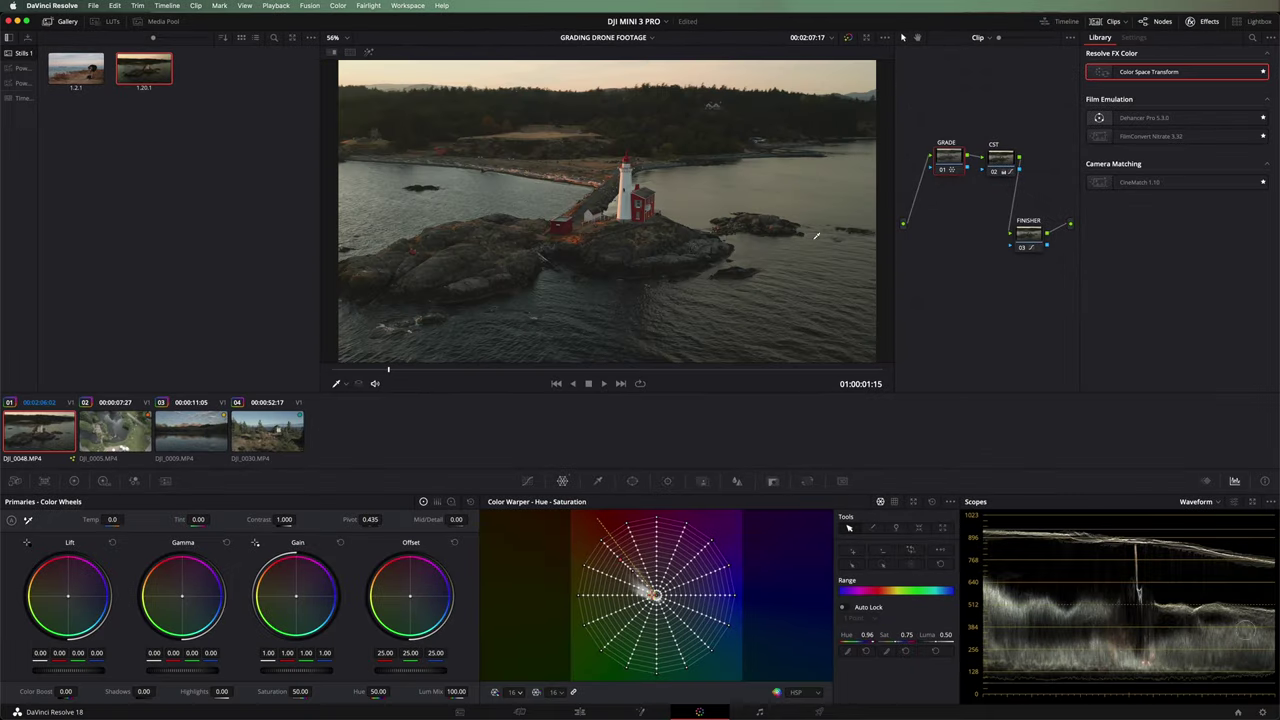
key("ctrl+d")
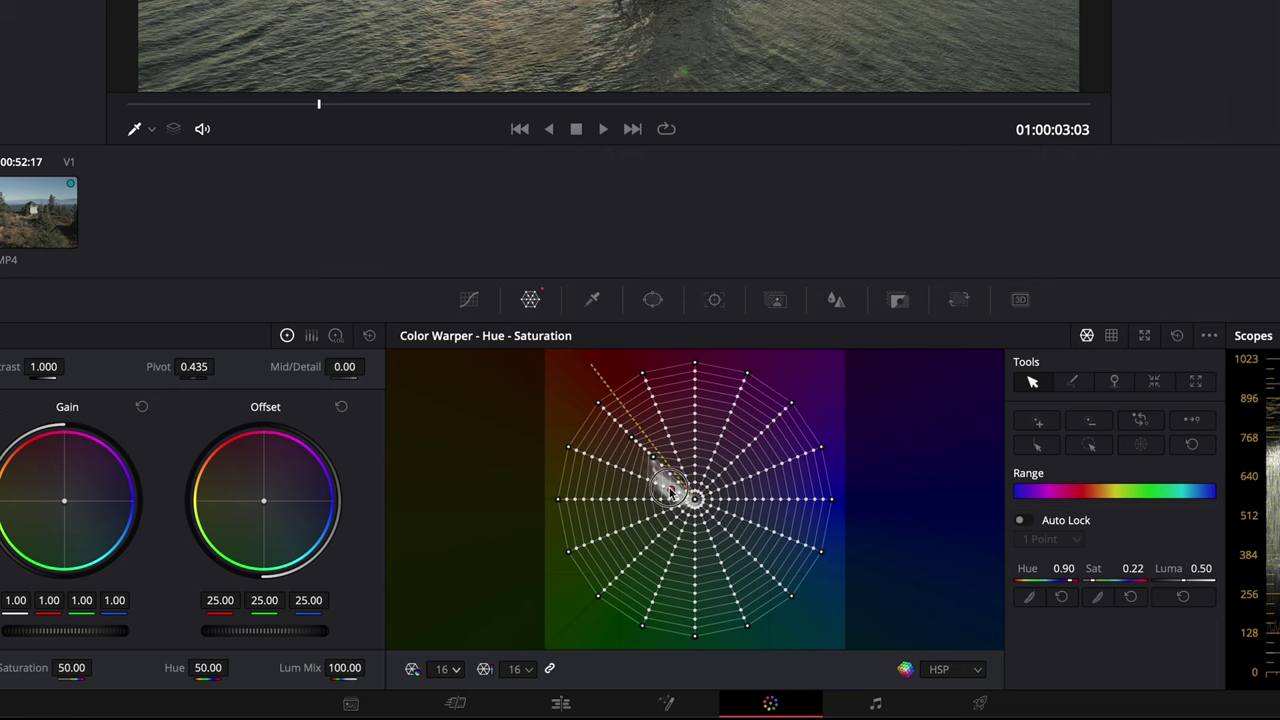
- At frame 01:00:03:03, pull the orange Color Warper points outward: the inner one to saturation 0.31, the outermost to hue 0.92 and saturation 1.16
left_click(657, 484)
left_click_drag(657, 484, 663, 477)
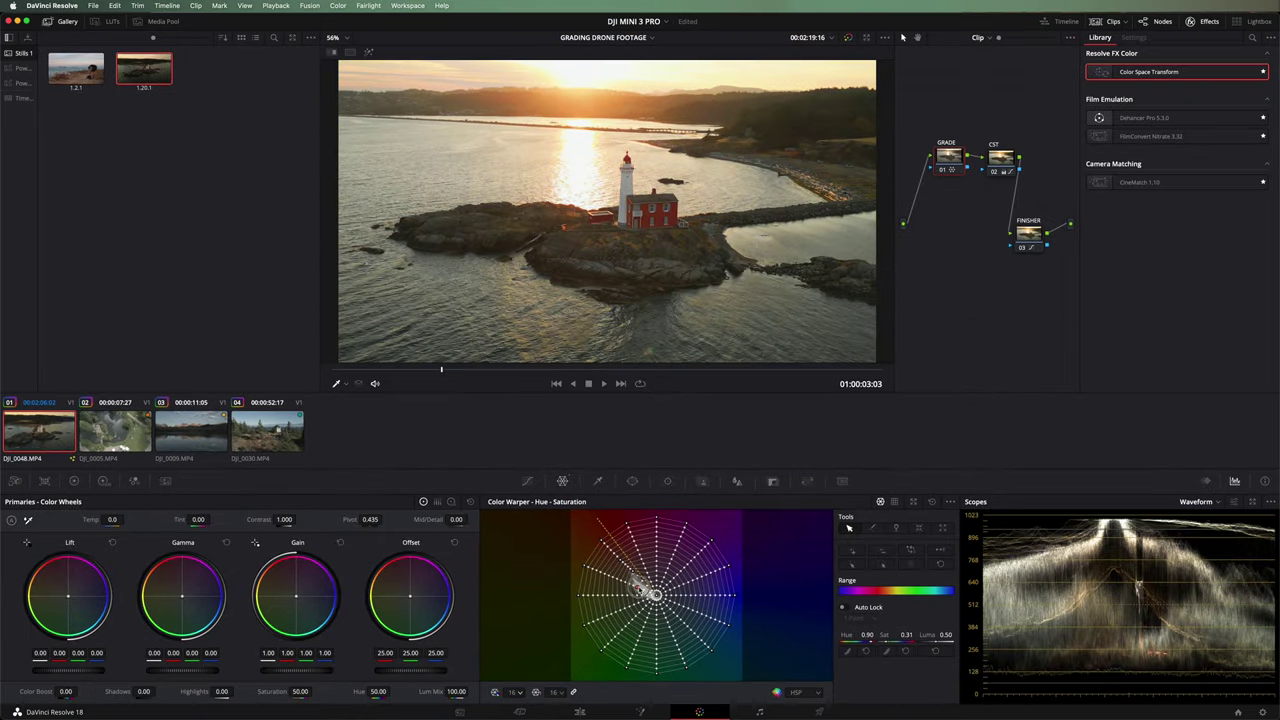
left_click_drag(636, 583, 588, 555)
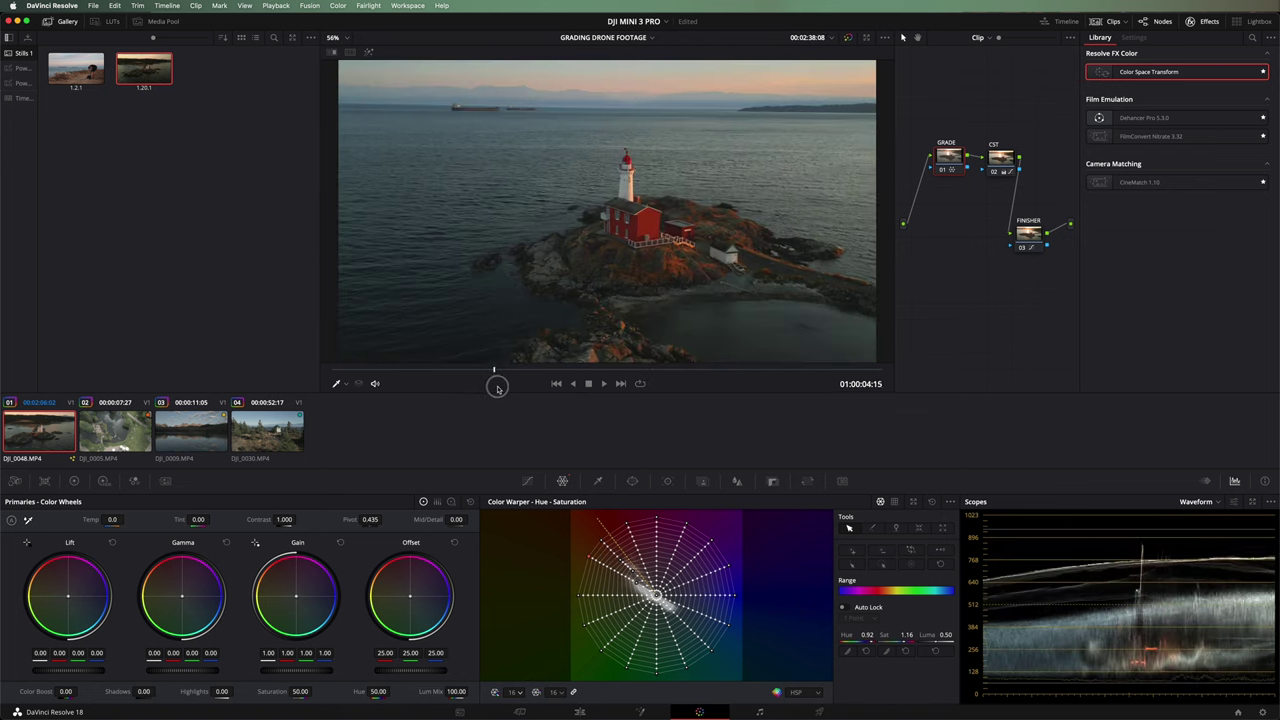
- At frame 01:00:05:09, select the outermost blue and cyan points in the GRADE node's Color Warper and adjust the hue of the water
left_click(571, 388)
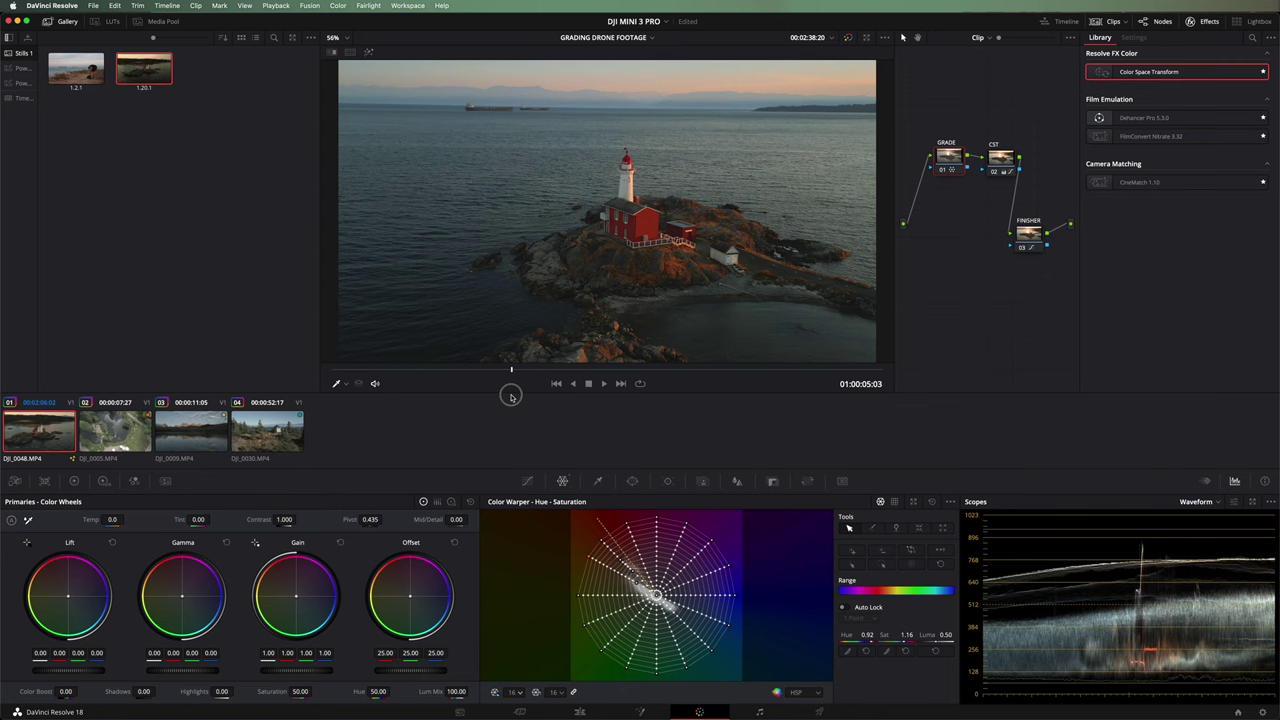
left_click(728, 566)
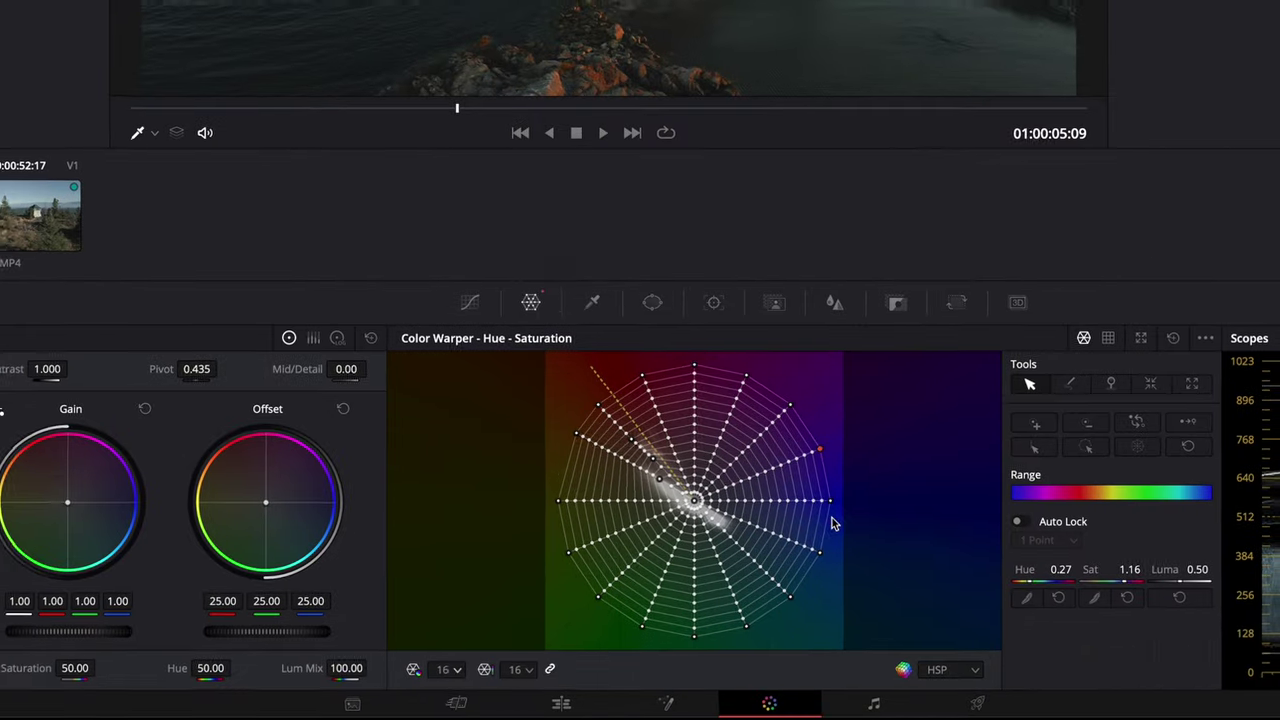
left_click(830, 500)
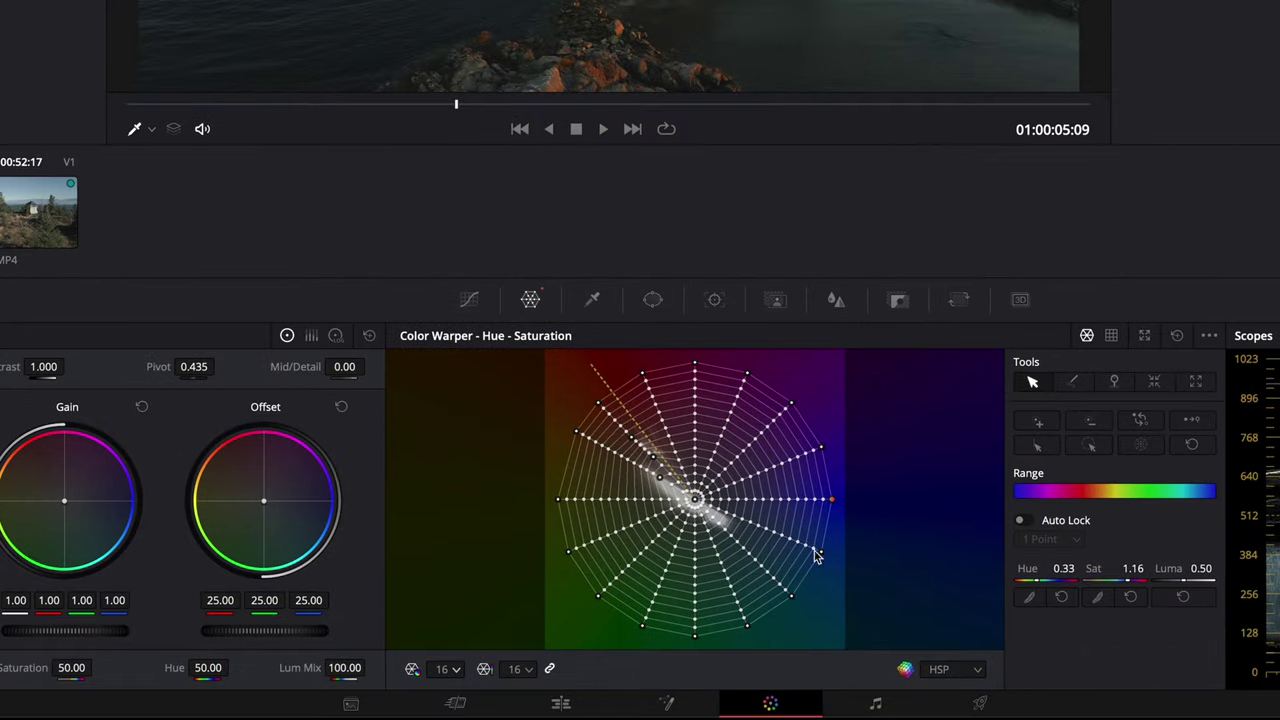
left_click(819, 449, "ctrl")
left_click_drag(1068, 570, 526, 540)
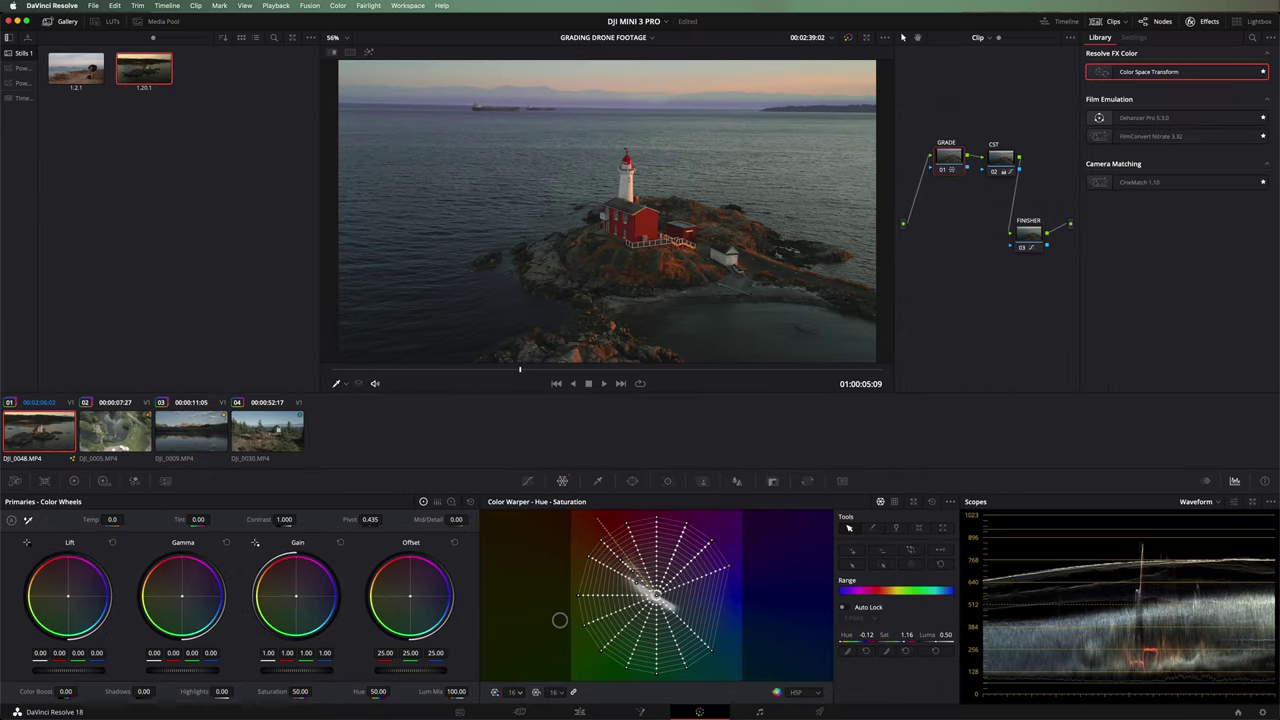
left_click_drag(559, 620, 933, 687)
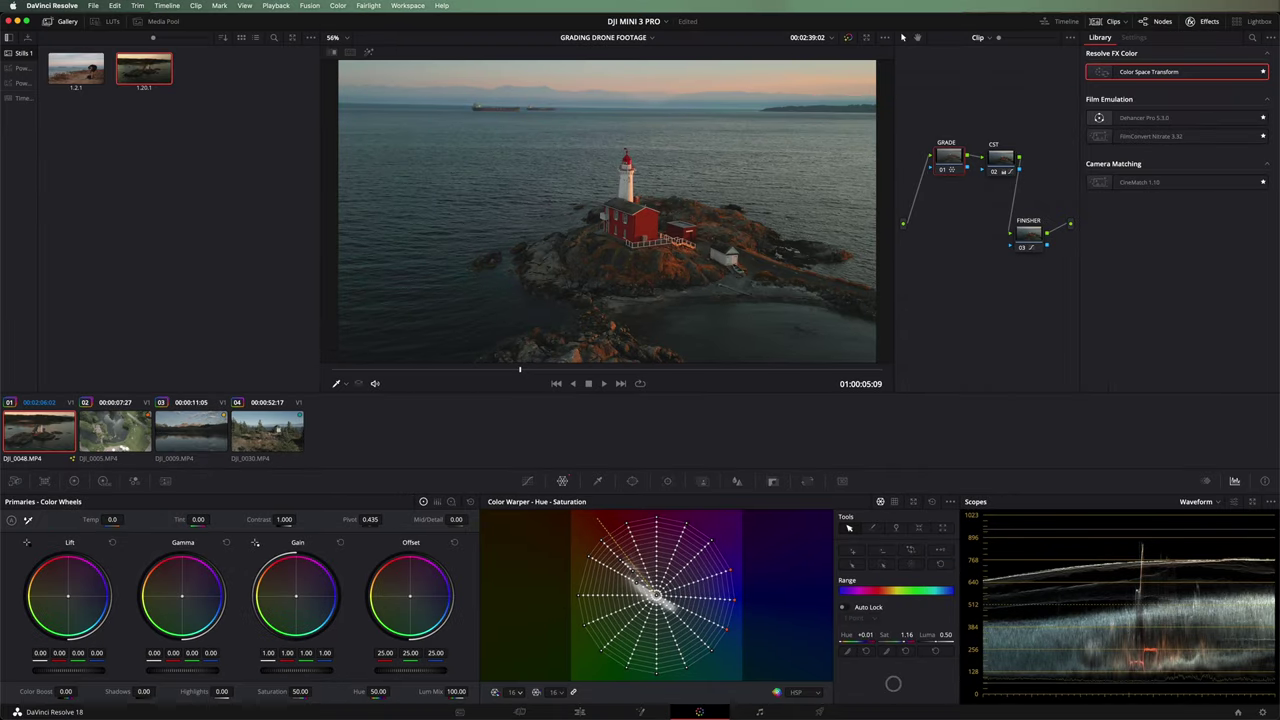
left_click(867, 651)
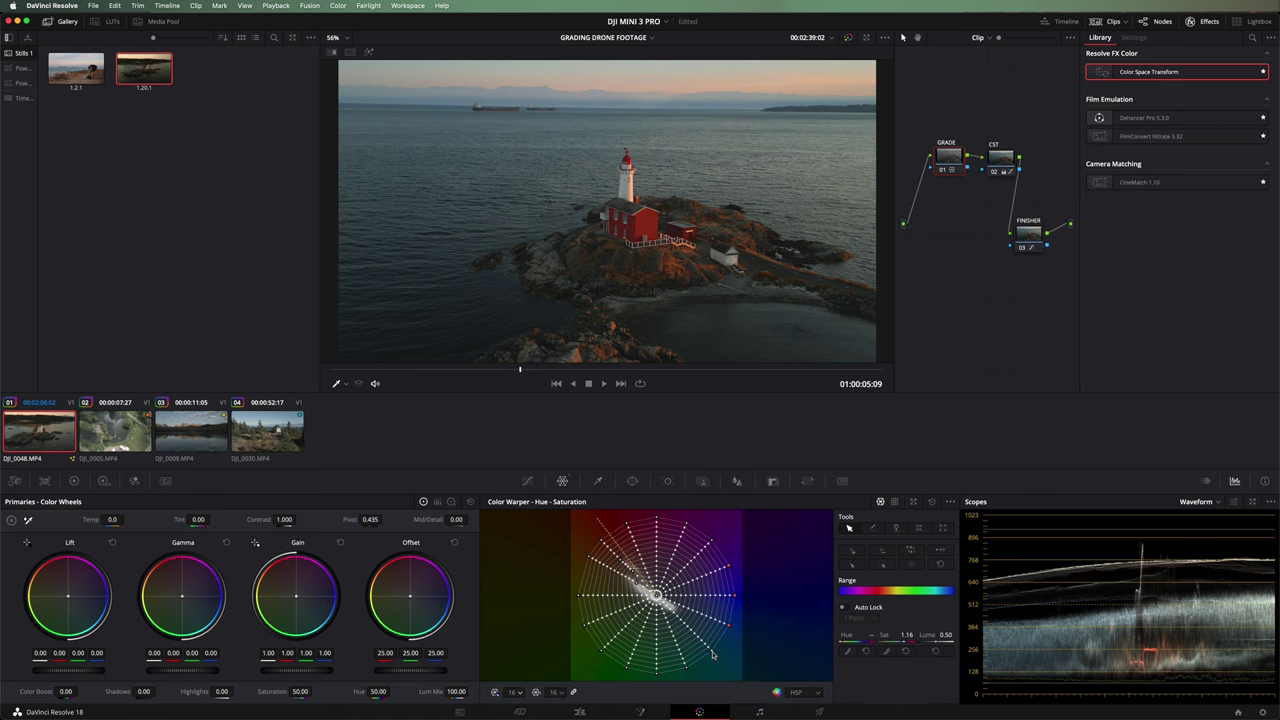
left_click_drag(871, 634, 922, 638)
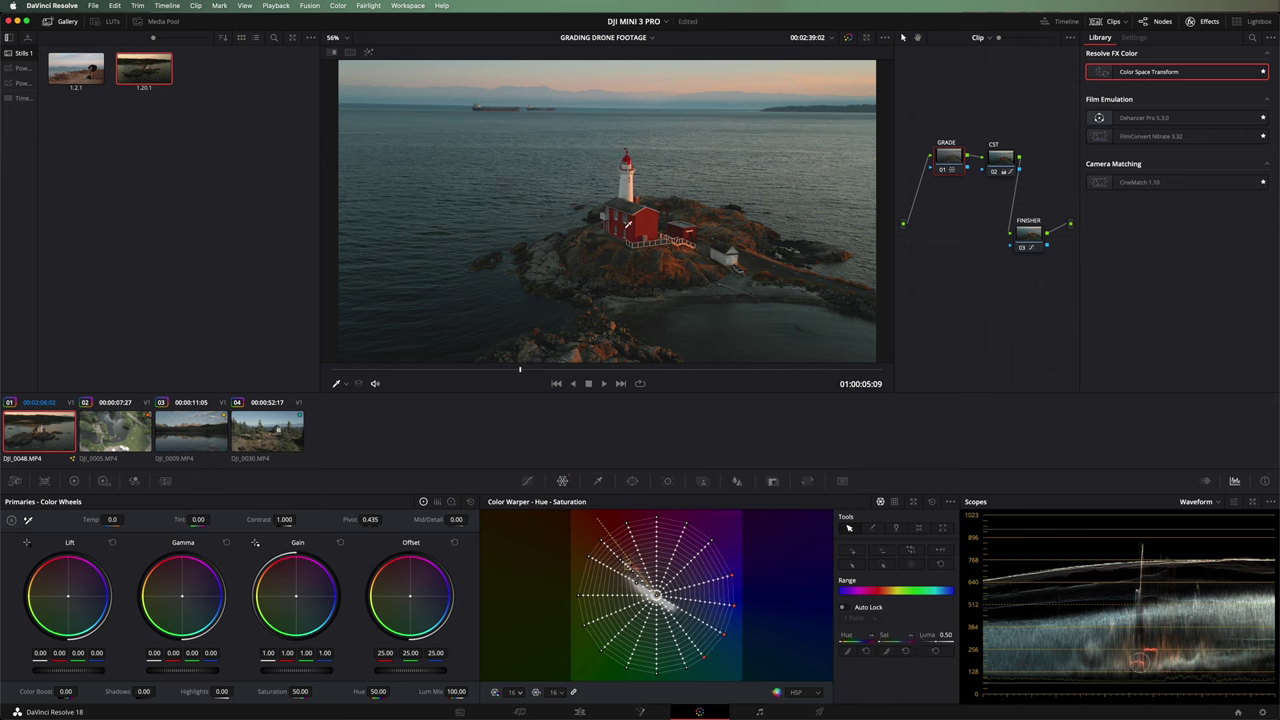
- Compare the sea and sky with the GRADE node on and off at frame 01:00:05:09
key("ctrl+d")
key("ctrl+d")
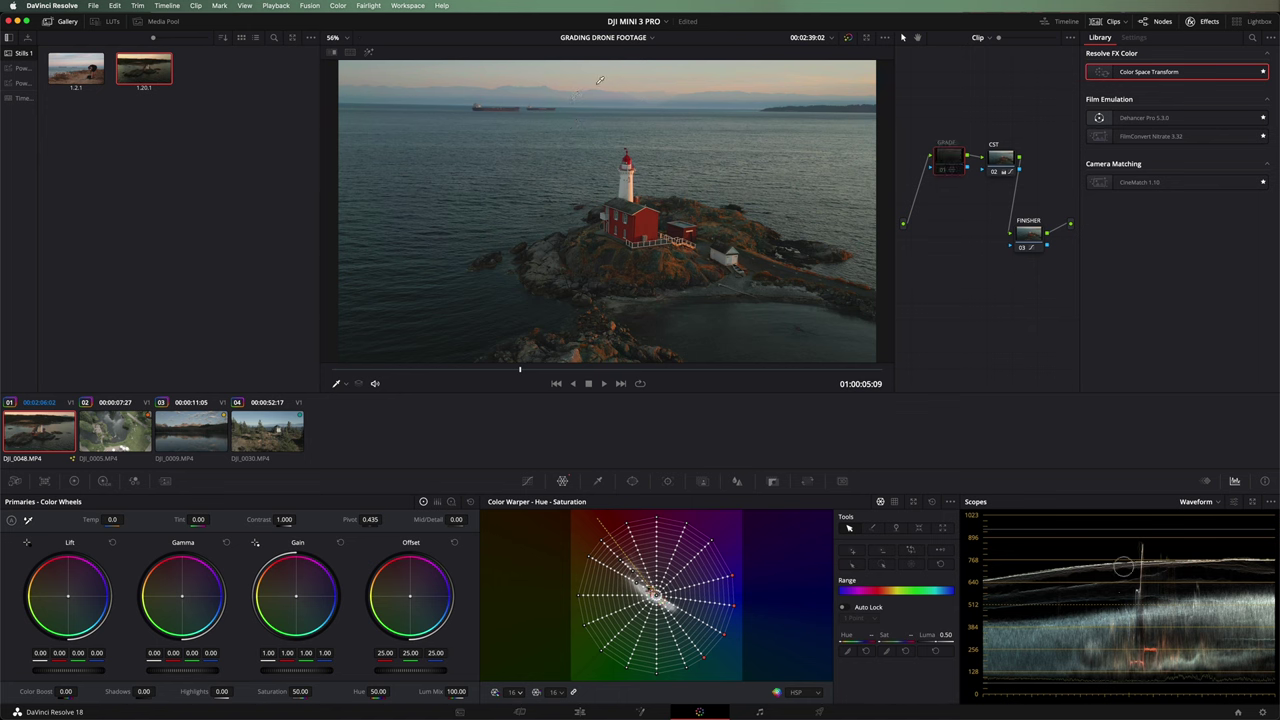
key("ctrl+d")
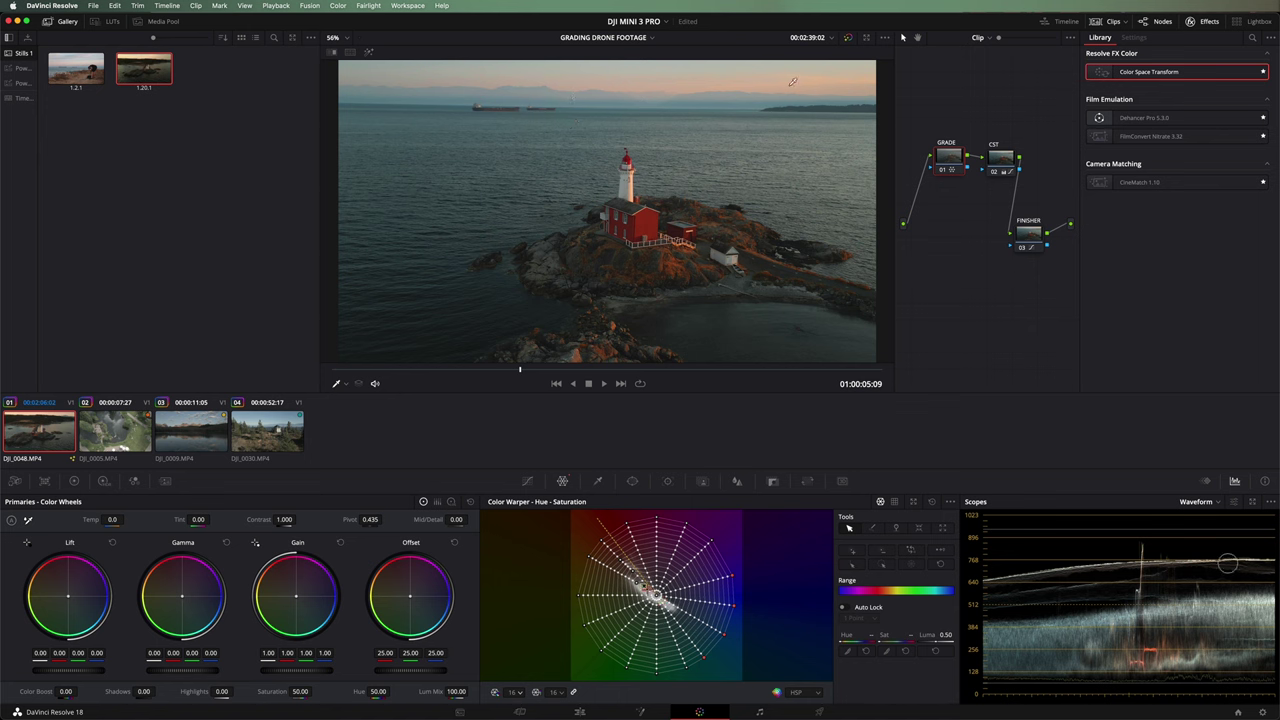
key("ctrl+d")
key("ctrl+d")
- At frame 01:00:08:14, set the CST node's saturation to 75
left_click_drag(600, 378, 633, 383)
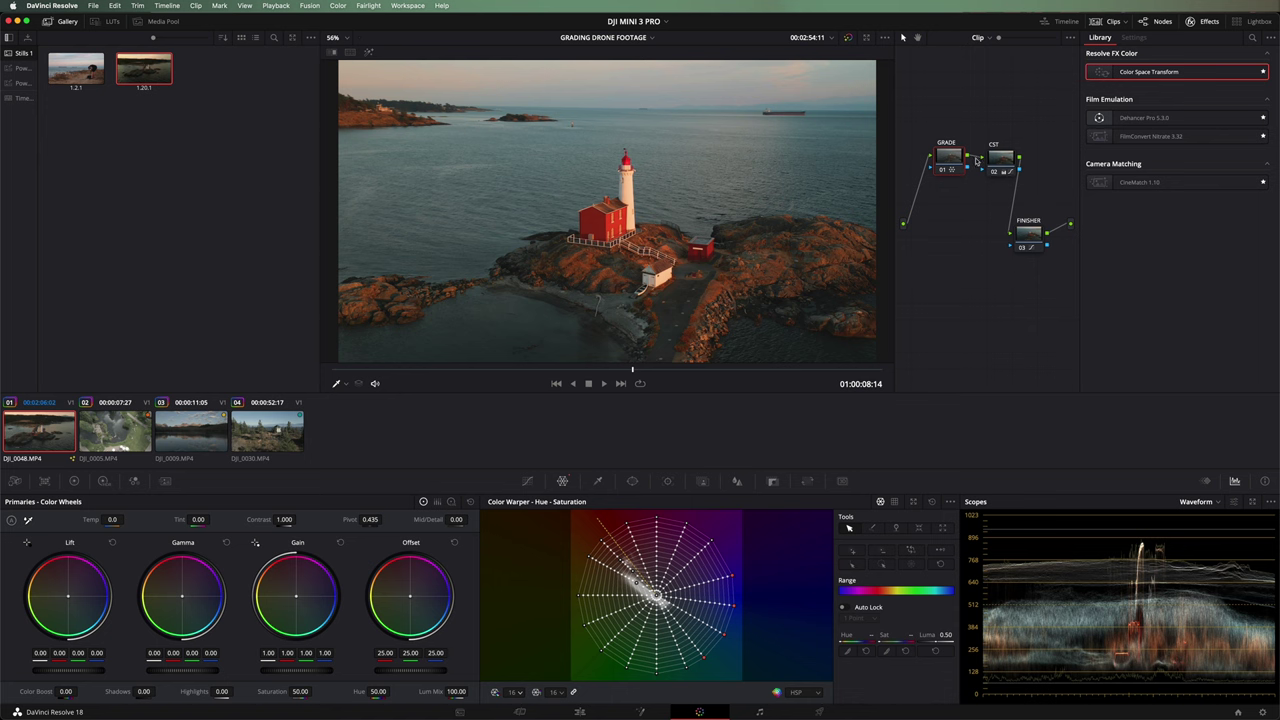
left_click(1005, 163)
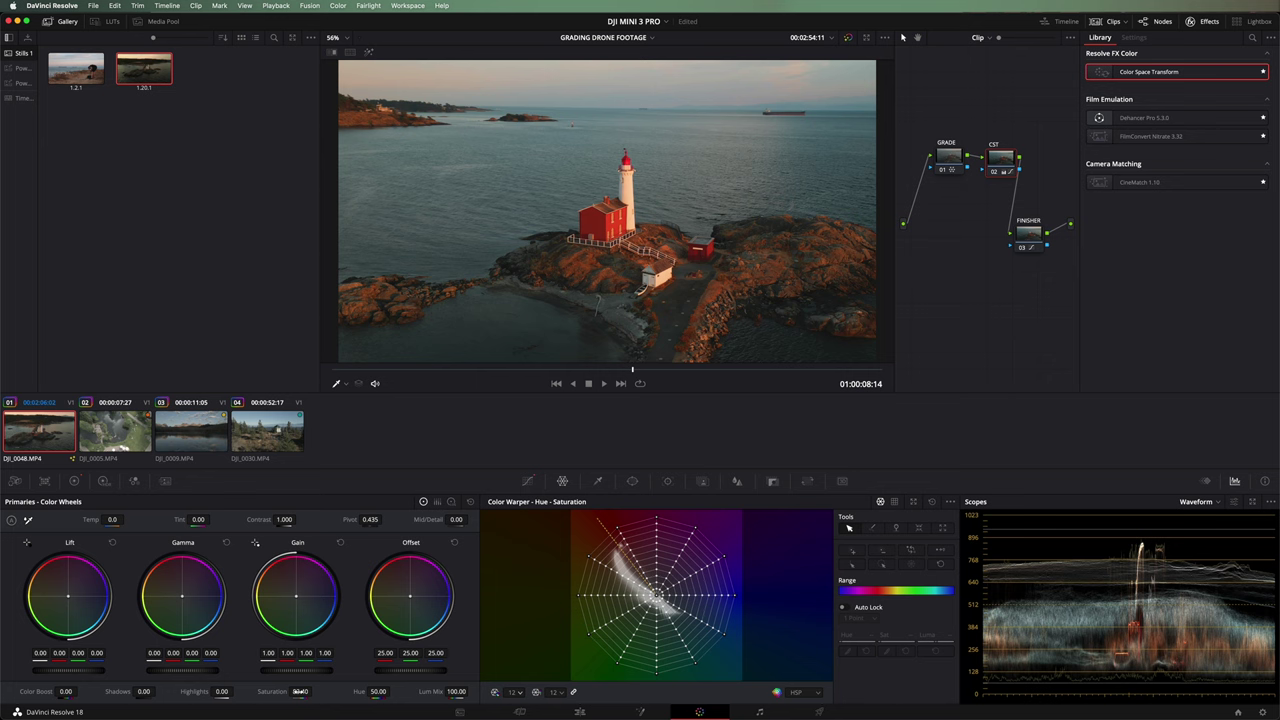
type("75")
key("Return")
- Compare the lighthouse clip with all nodes on and off at the frames 01:00:13:10, 01:00:03:01 and 01:00:05:09
left_click_drag(632, 369, 312, 369)
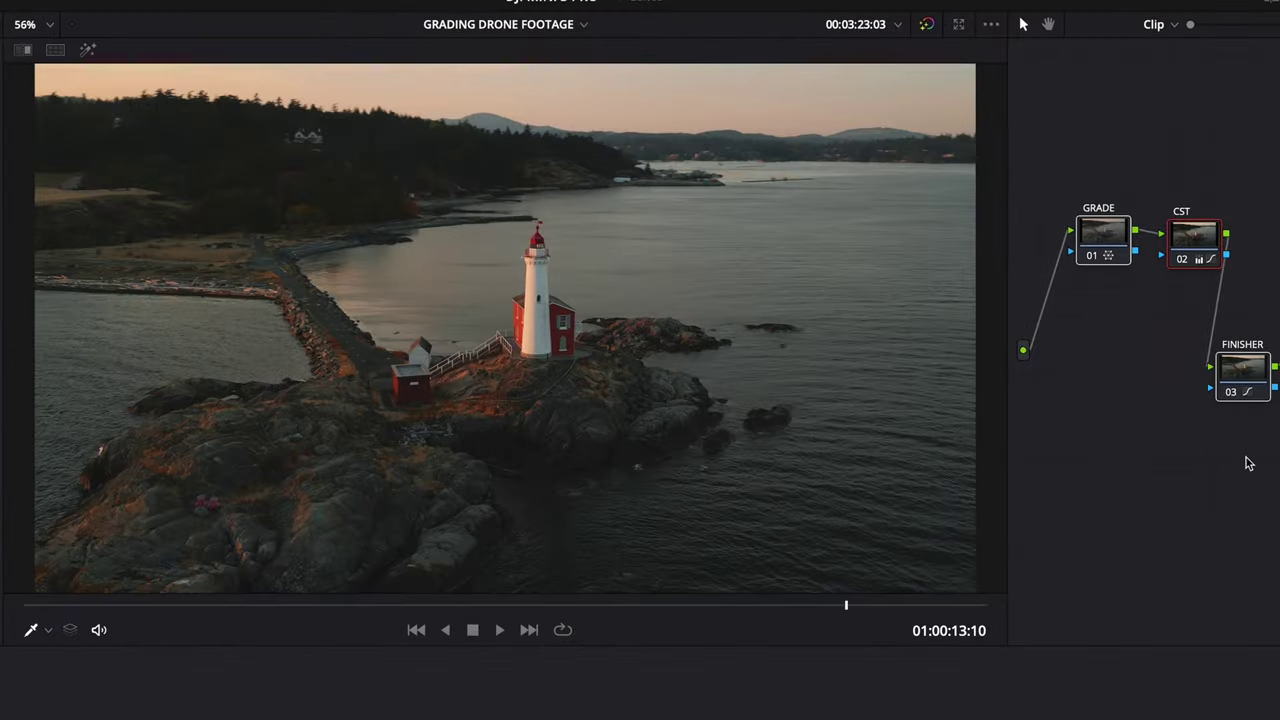
key("alt+d")
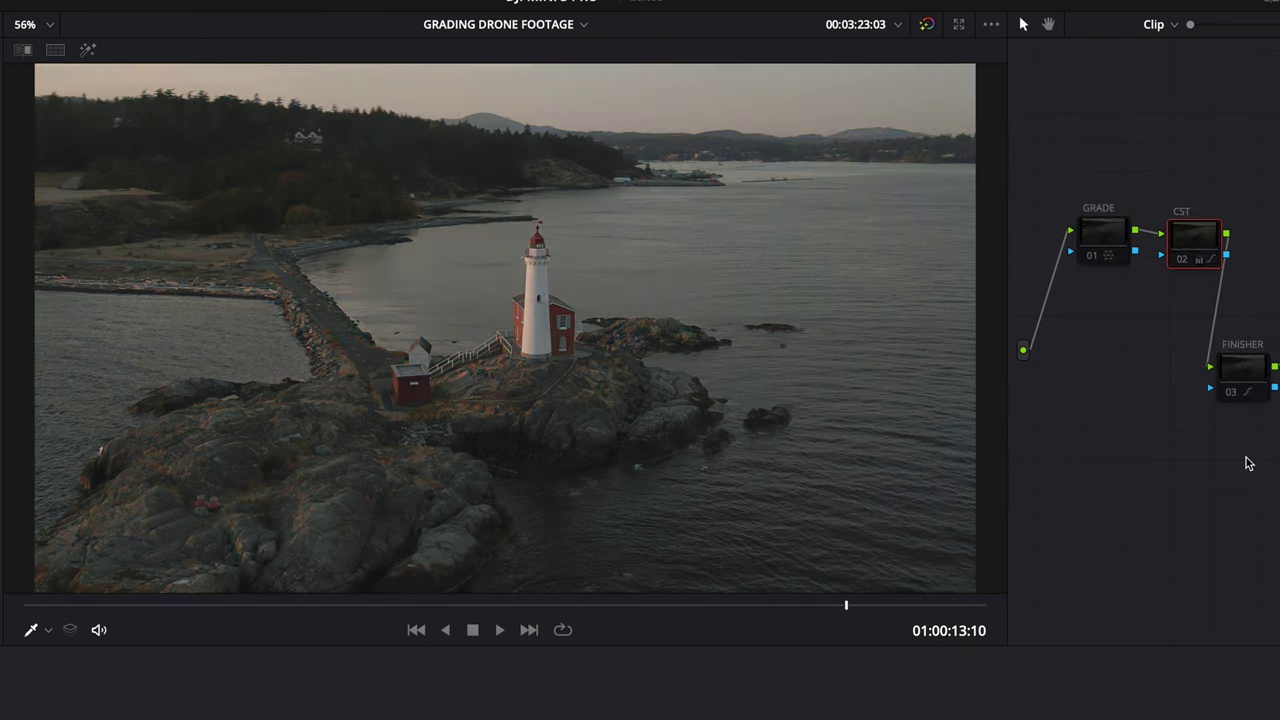
key("alt+d")
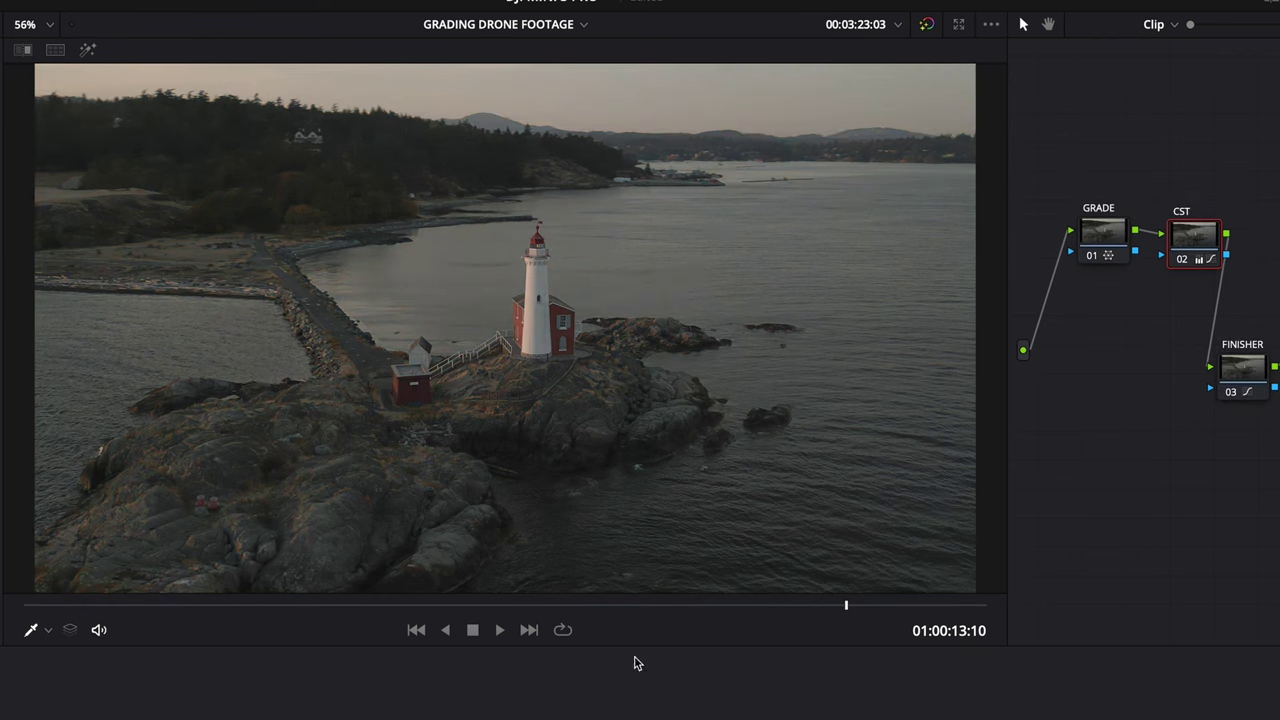
left_click_drag(295, 608, 210, 612)
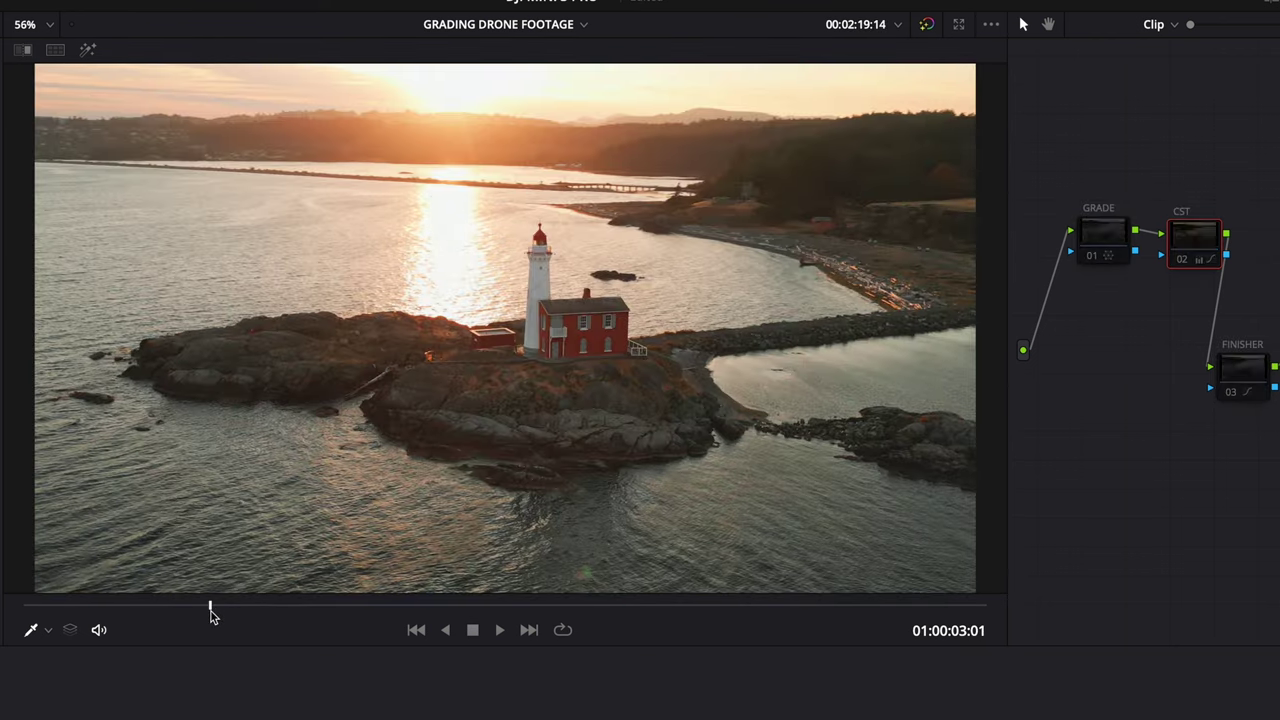
key("alt+d")
key("alt+d")
left_click_drag(210, 612, 351, 611)
key("alt+d")
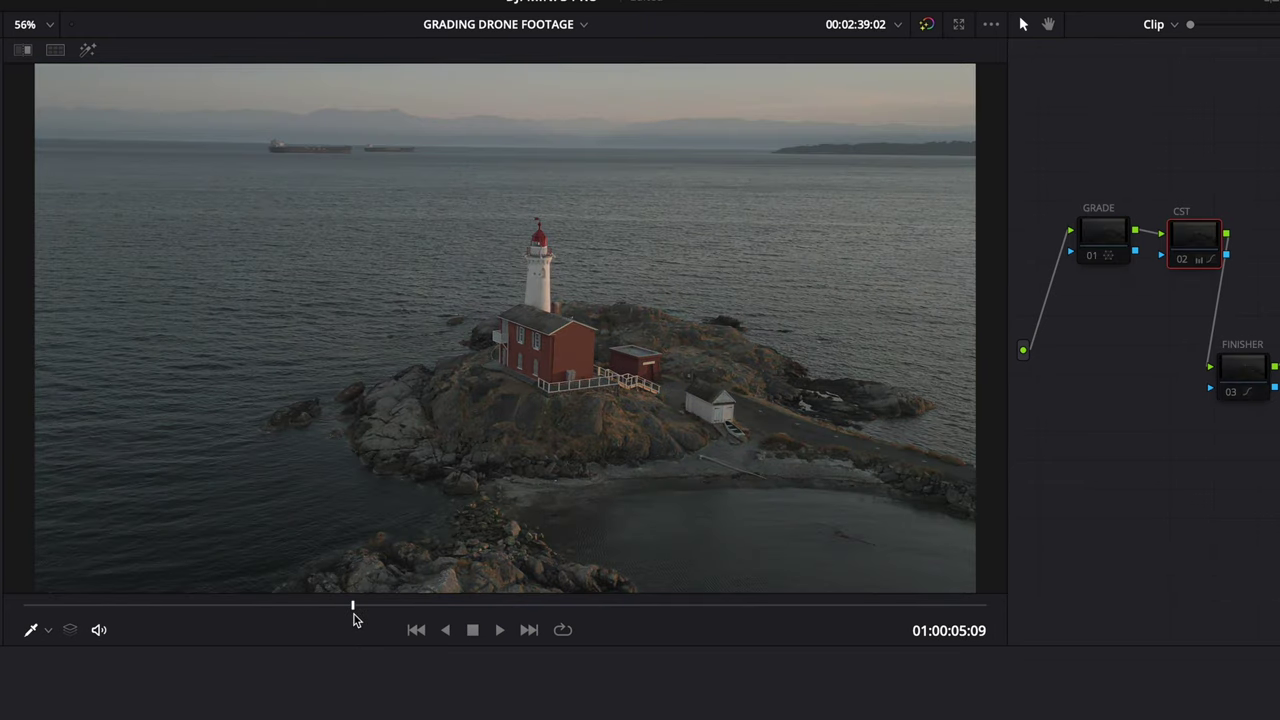
key("alt+d")
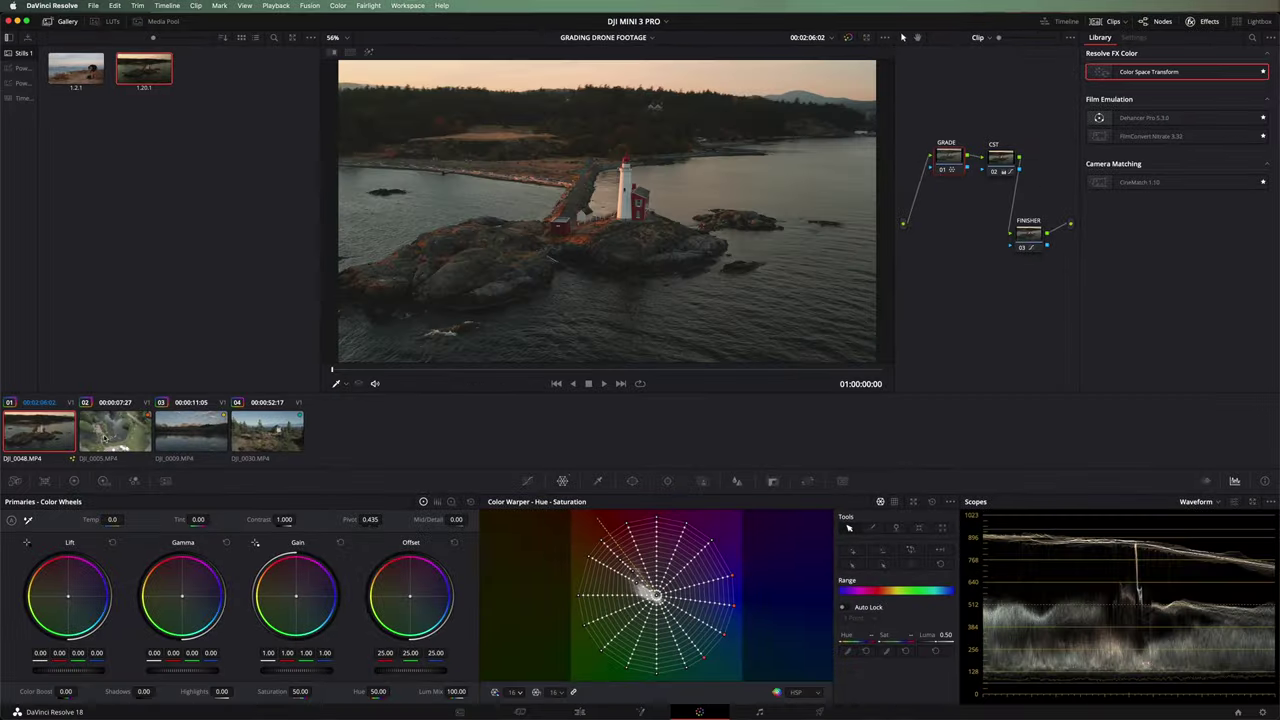
- At the pond clip's last frame, build a chain of four serial nodes, arranged with the last two in a lower row
left_click(115, 432)
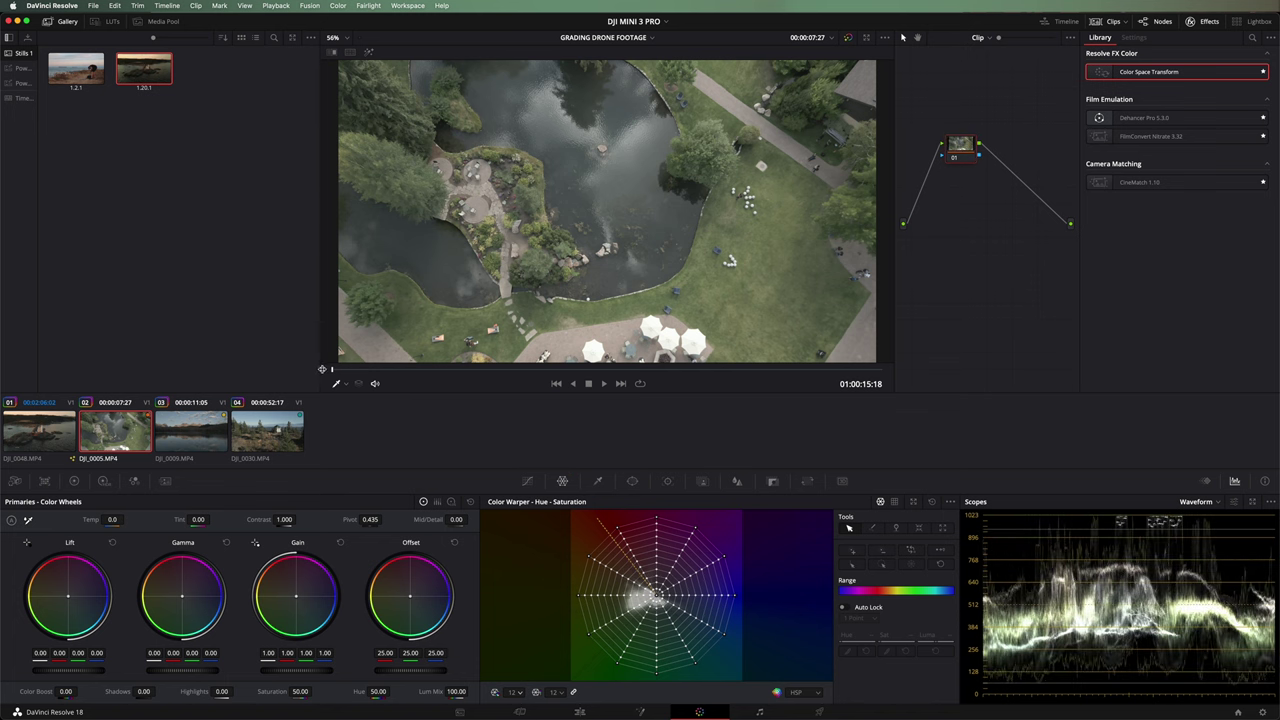
left_click_drag(336, 372, 889, 371)
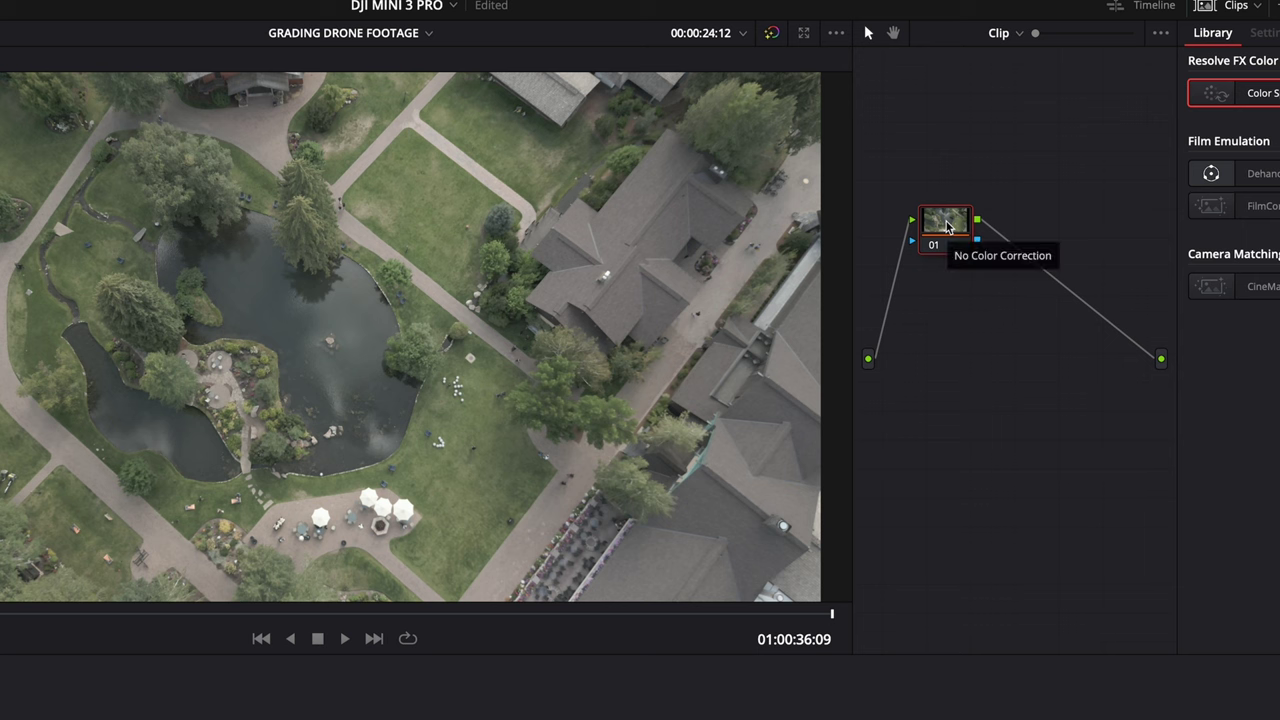
key("alt+s")
right_click(1033, 230)
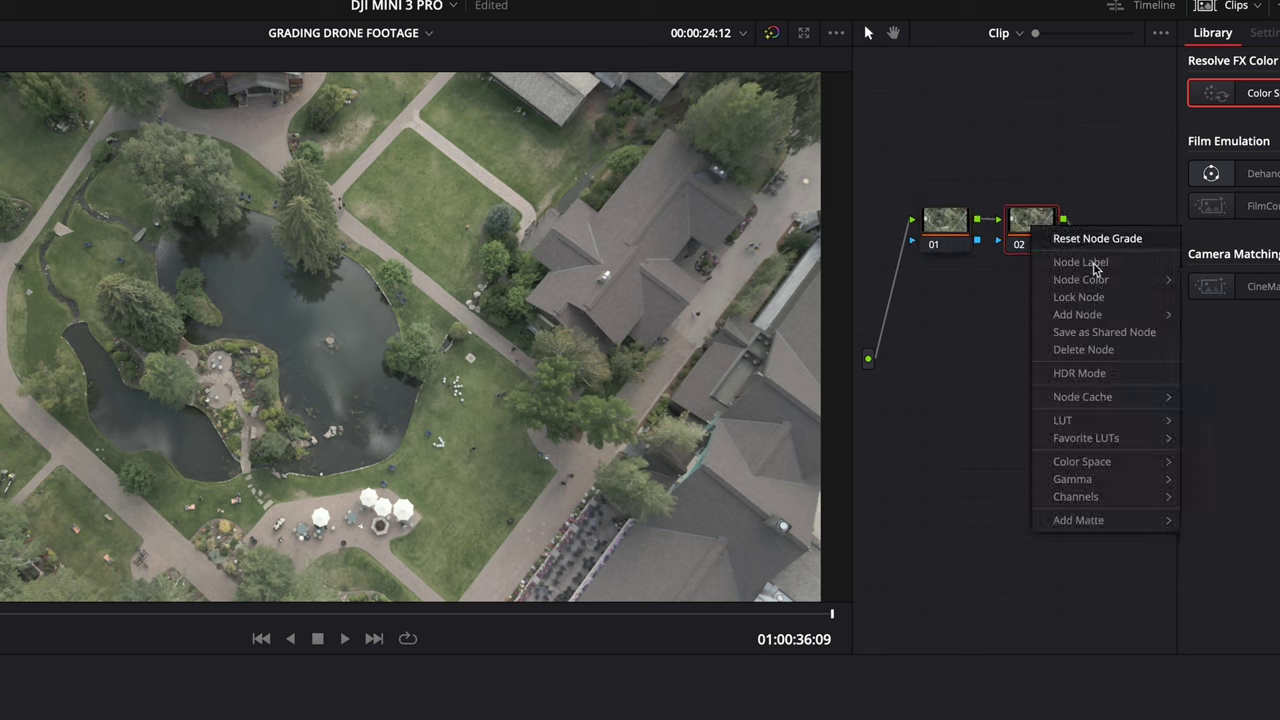
mouse_move(1171, 320)
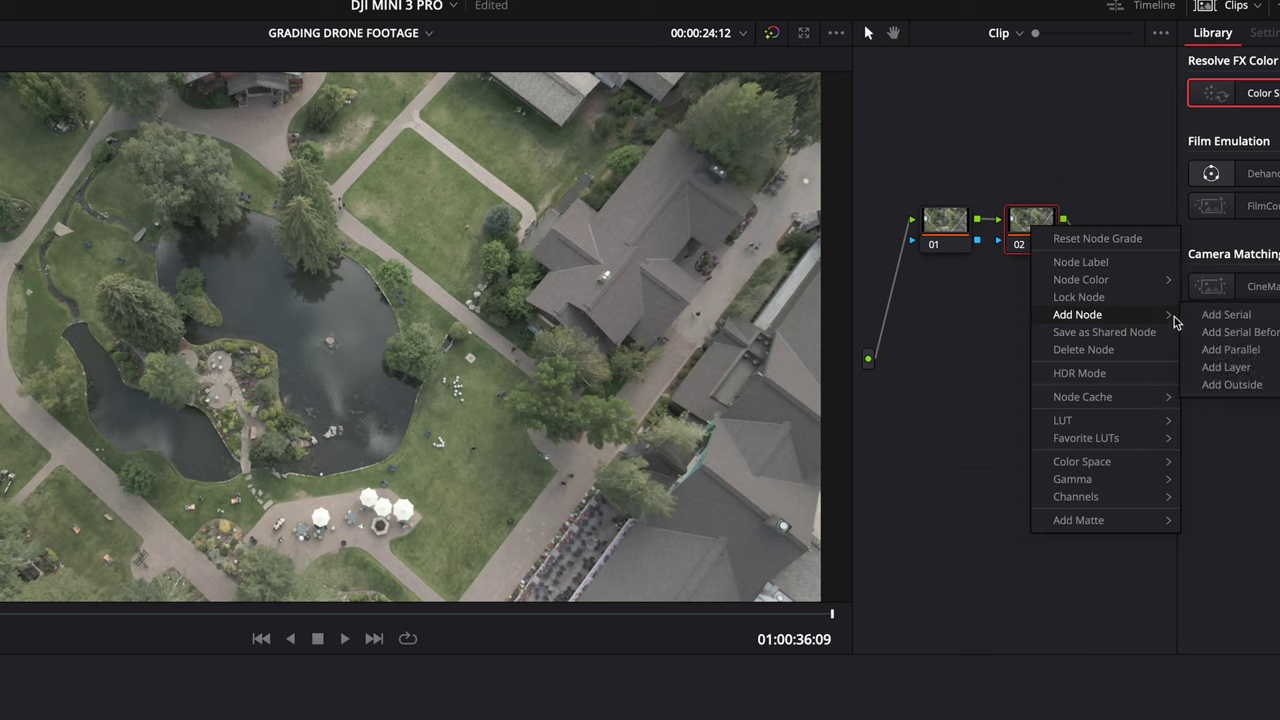
left_click(1235, 311)
left_click_drag(1120, 256, 952, 385)
key("alt+s")
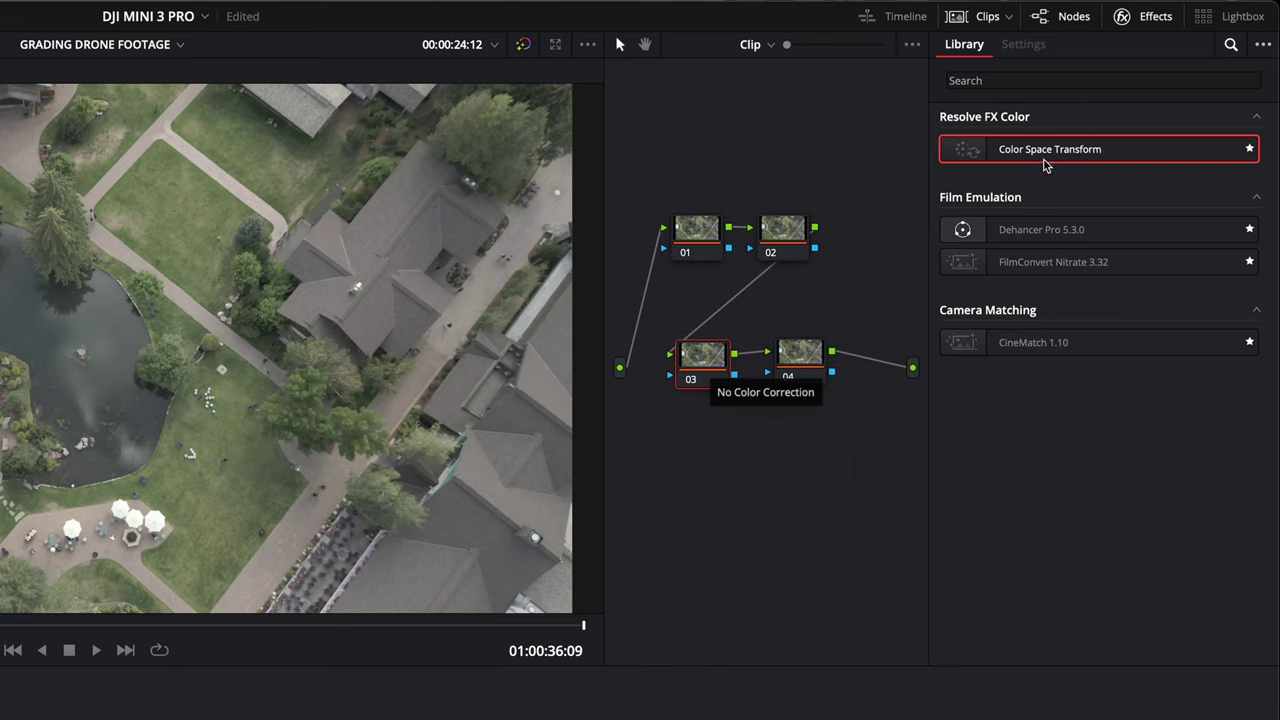
- Search all library effects for "color spa", and return the effects library to favorites with the search cleared
left_click(1128, 22)
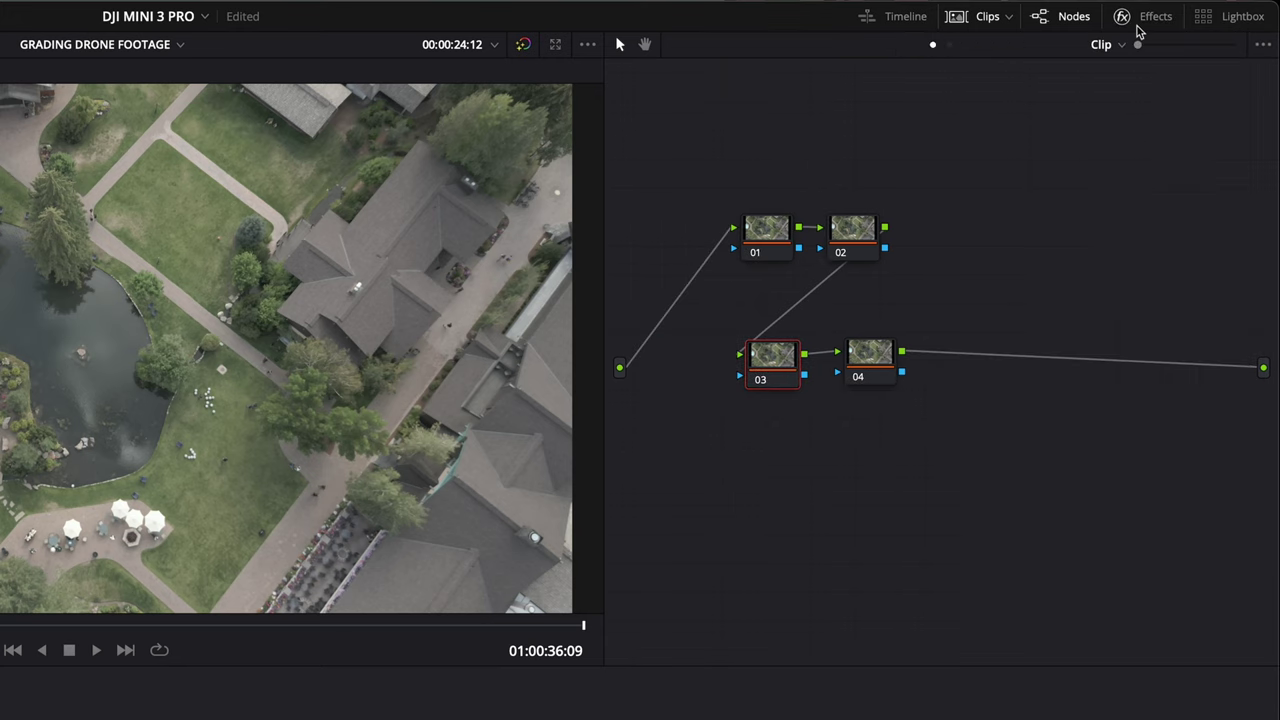
left_click(1150, 17)
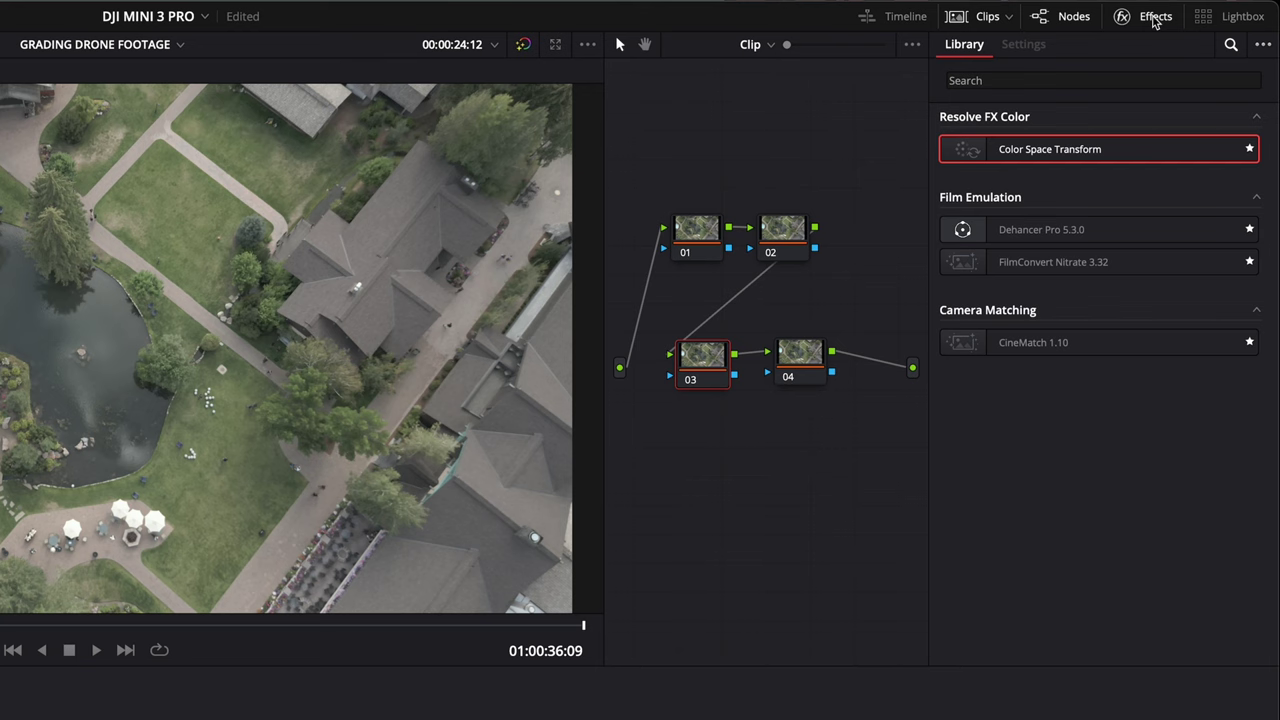
left_click(1263, 44)
left_click(1230, 67)
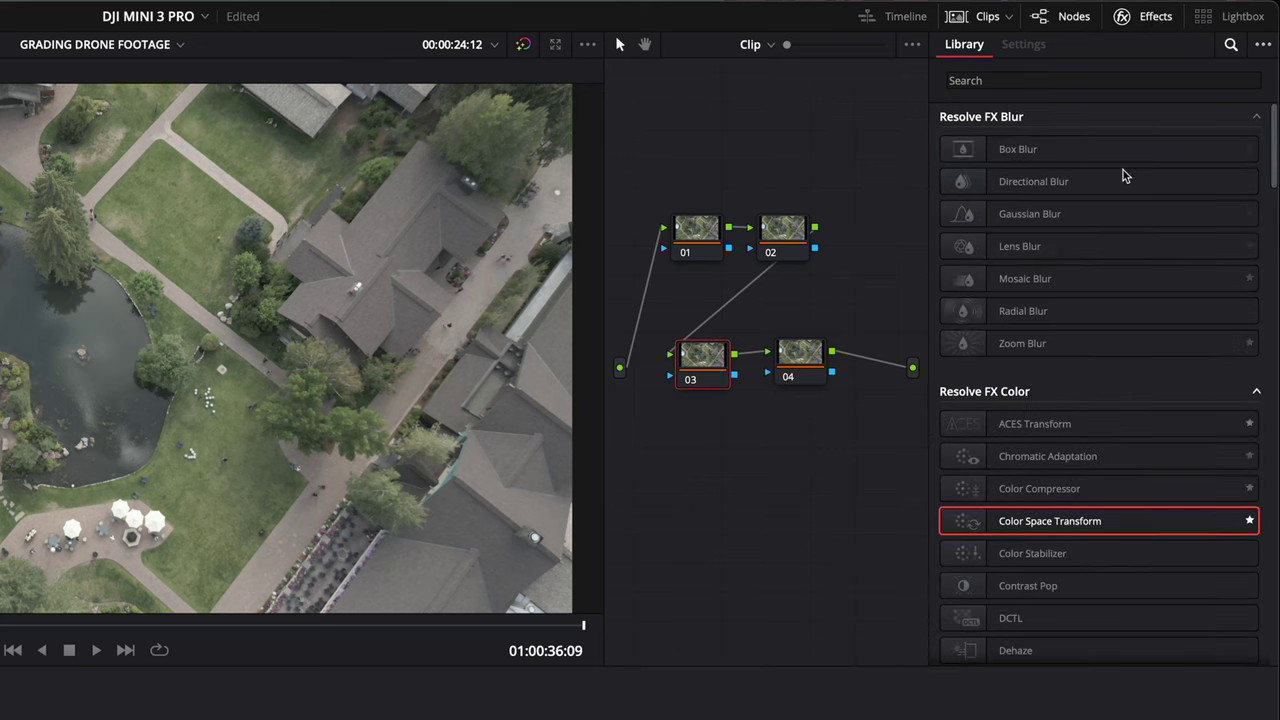
left_click(1080, 78)
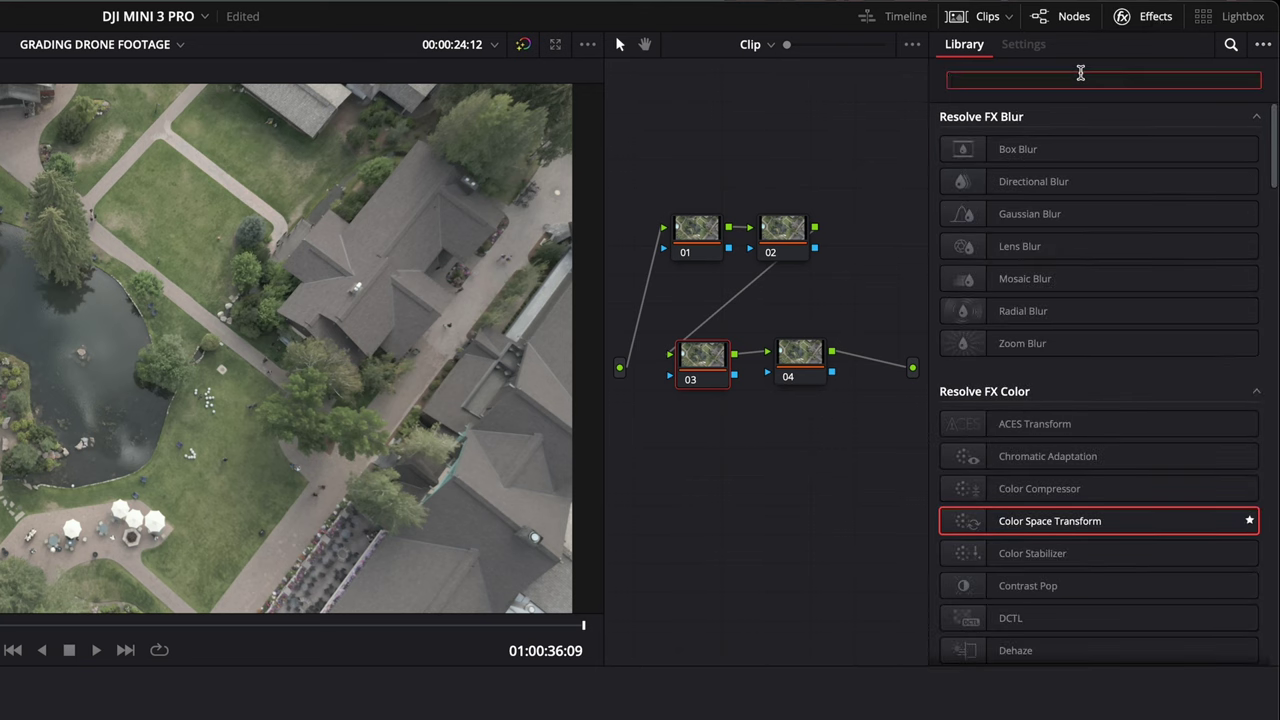
type("color spa")
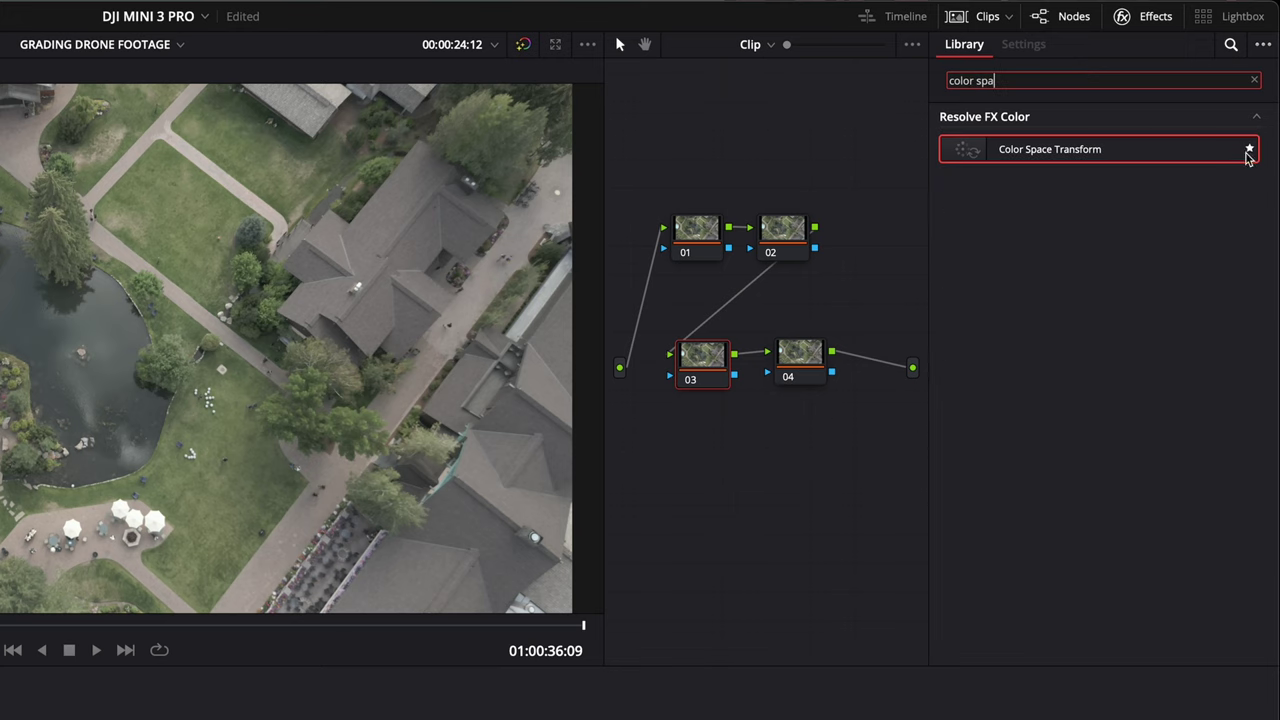
left_click(1264, 45)
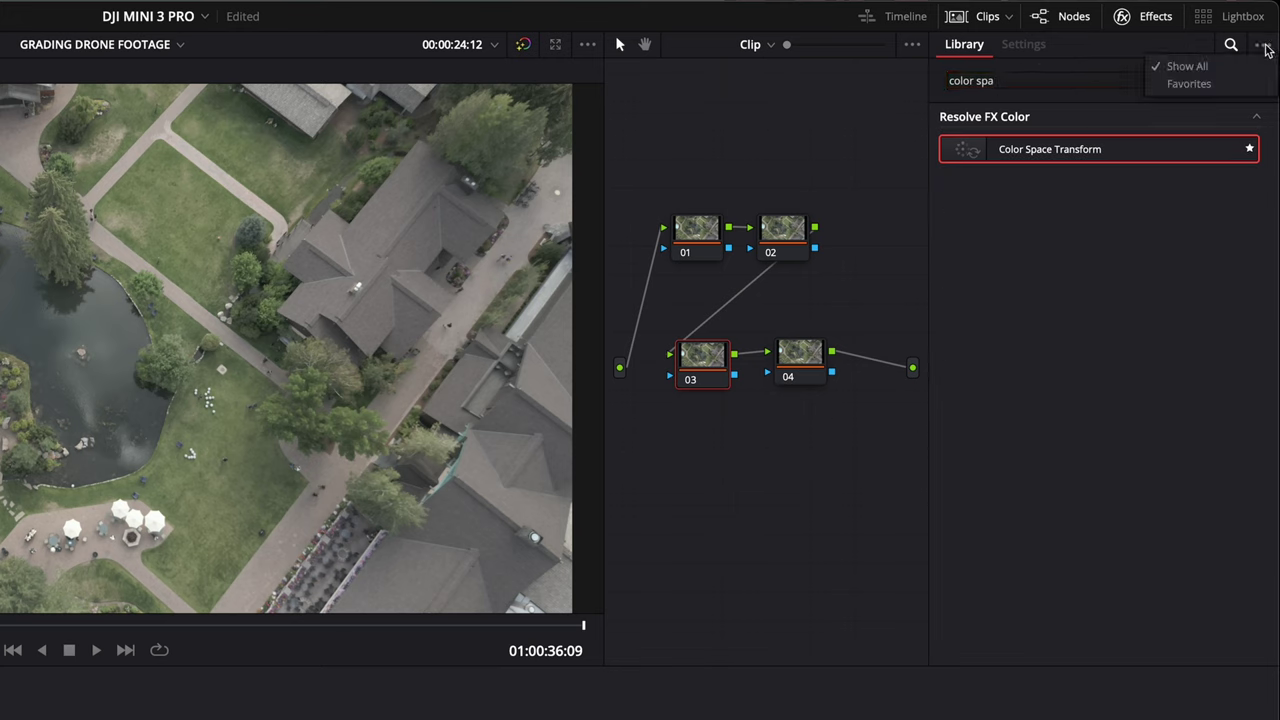
left_click(1186, 86)
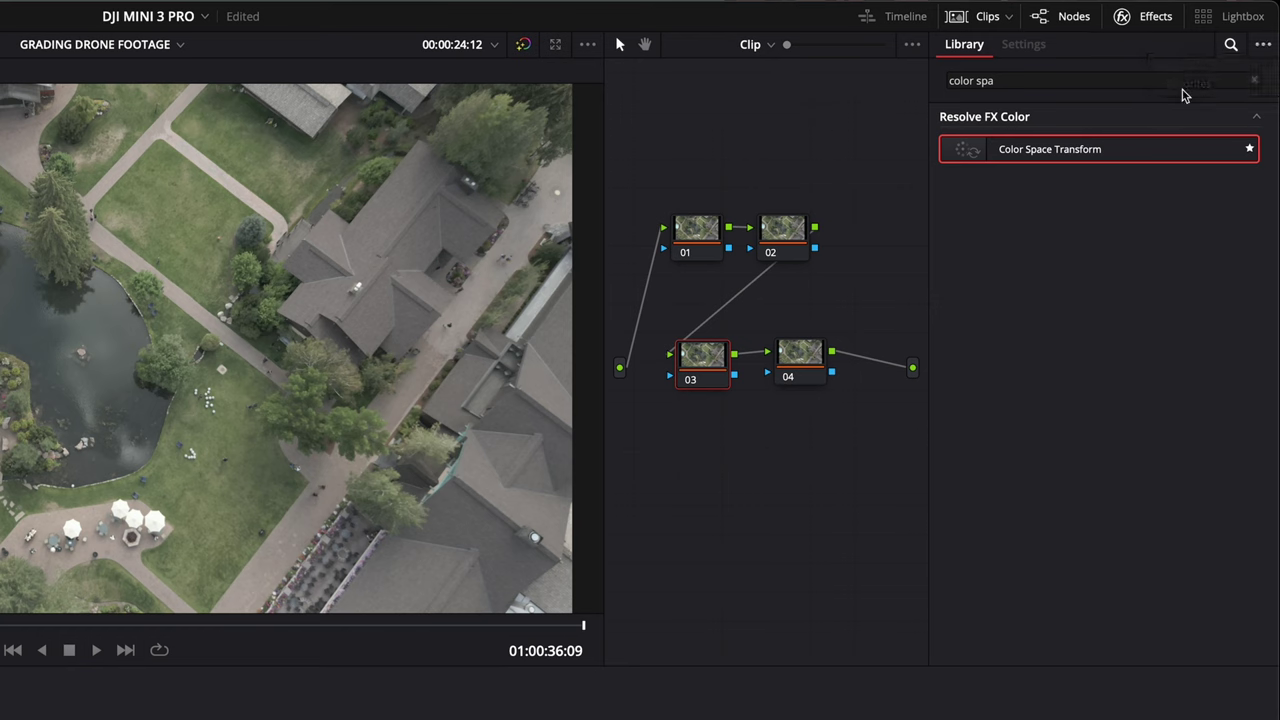
left_click(1254, 80)
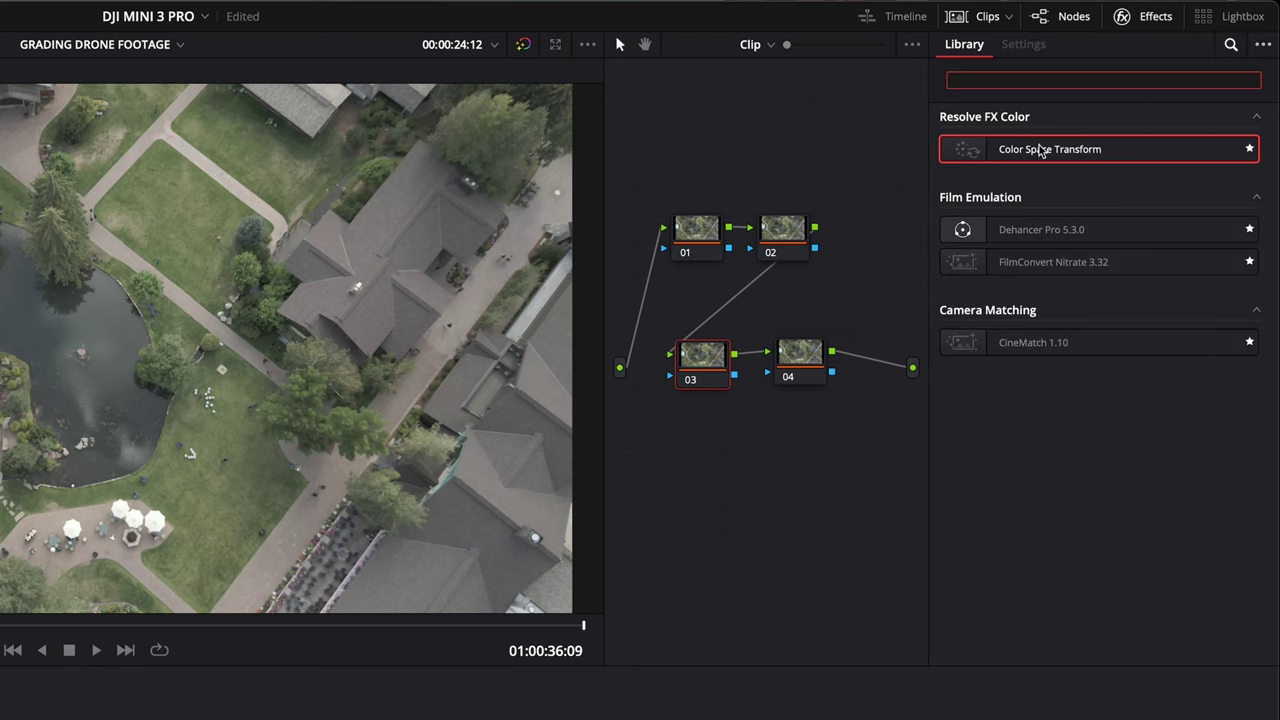
- Apply Color Space Transform to the third node, labelled CST, with its output gamma set to Cineon Film Log
left_click_drag(1037, 156, 705, 373)
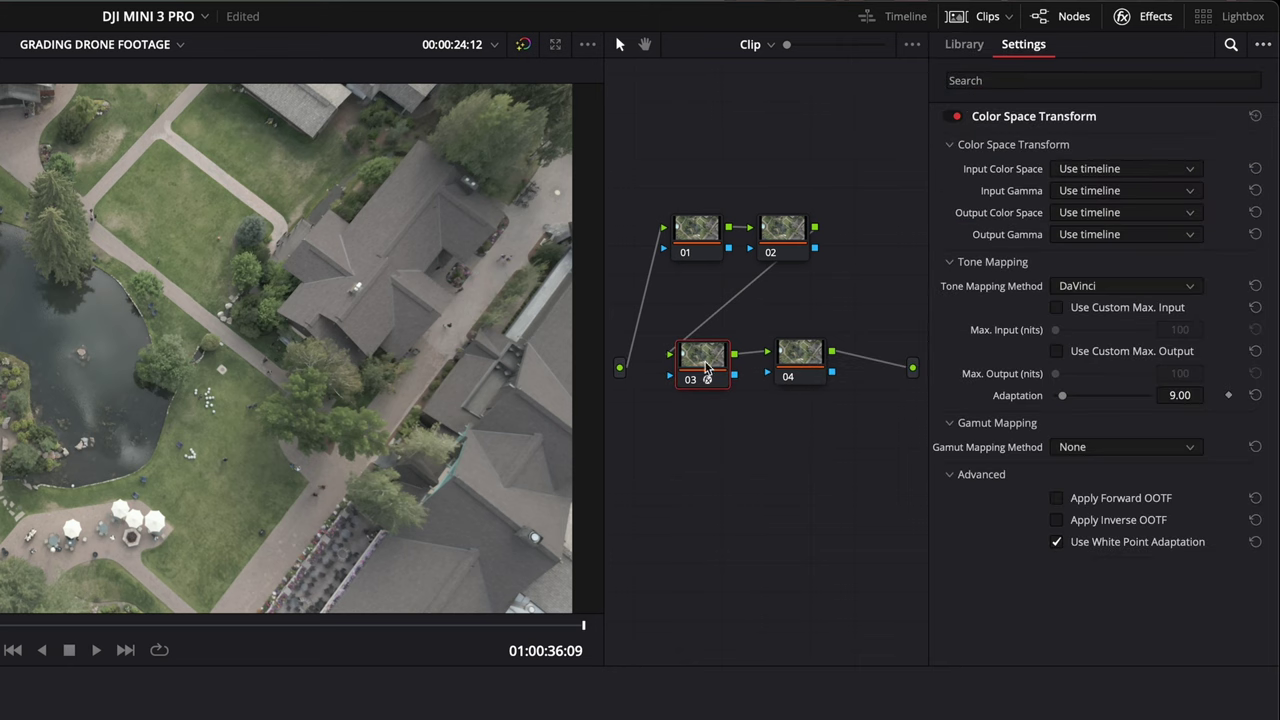
left_click(1116, 236)
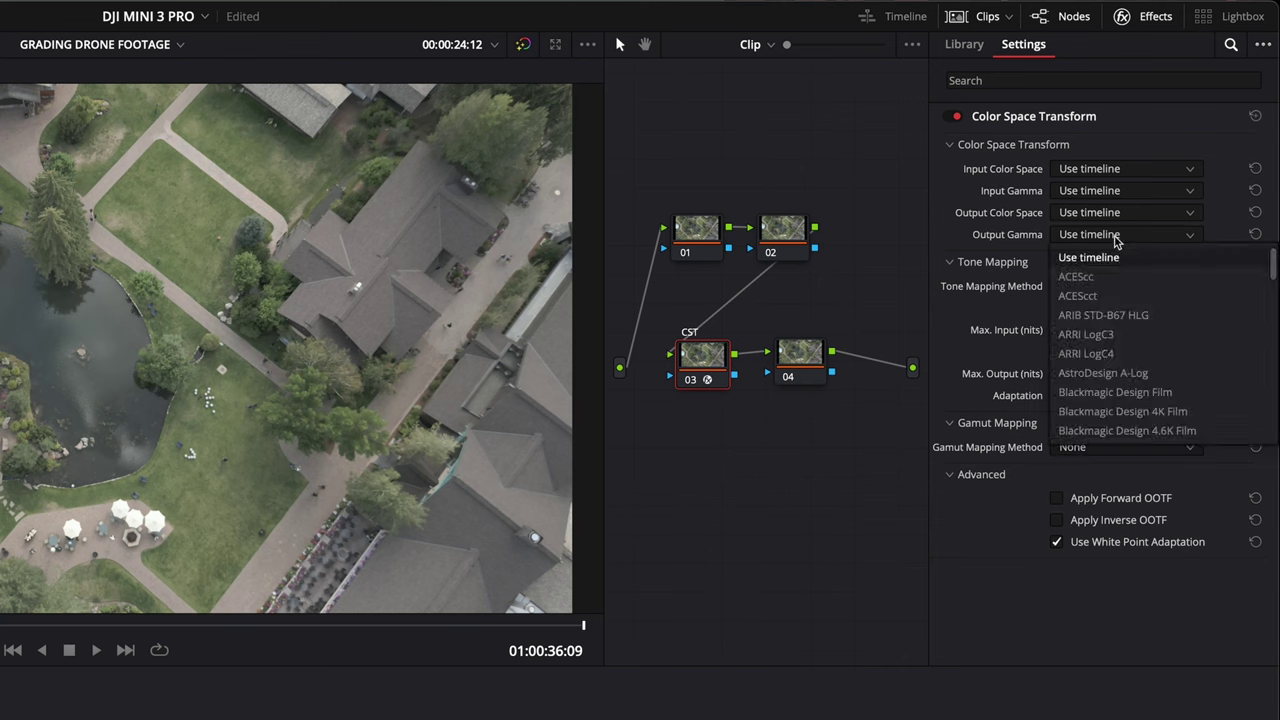
scroll(1130, 300, "down", 5)
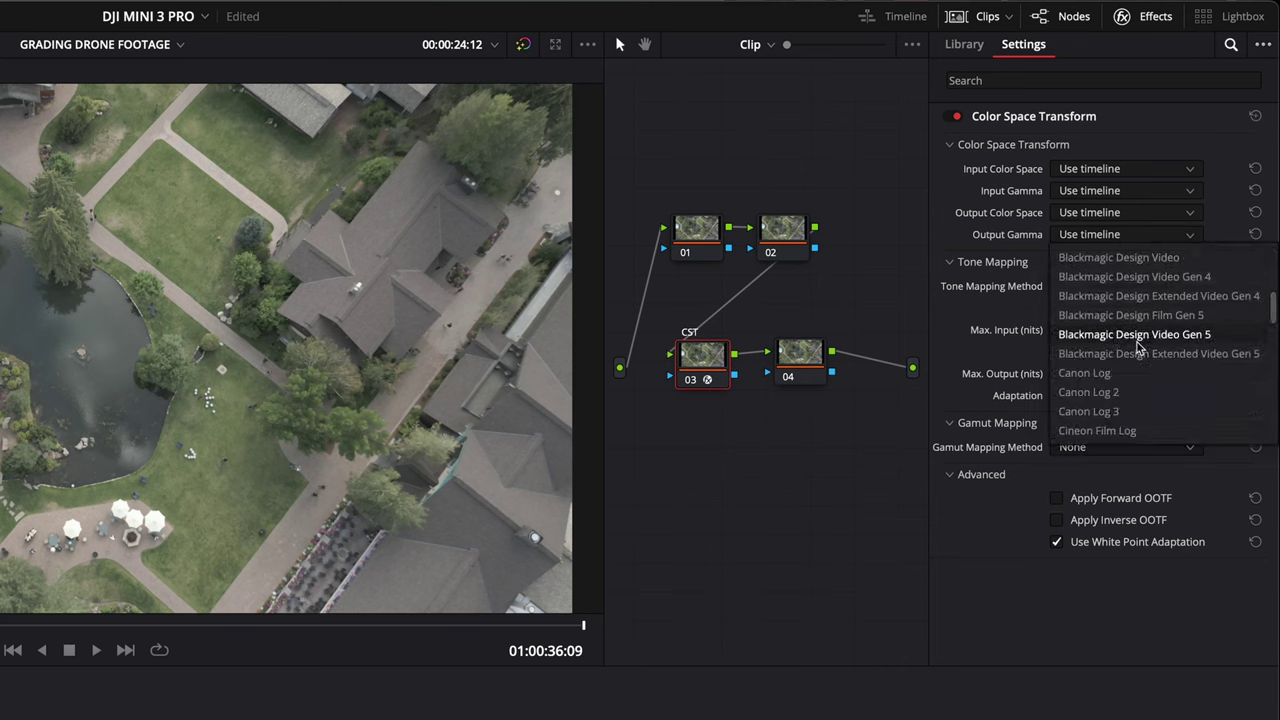
left_click(1128, 431)
- Set the CST node's input color space to Rec.709 and input gamma to Gamma 2.4, and compare the image with the node on and off
left_click(1141, 171)
scroll(1143, 175, "down", 5)
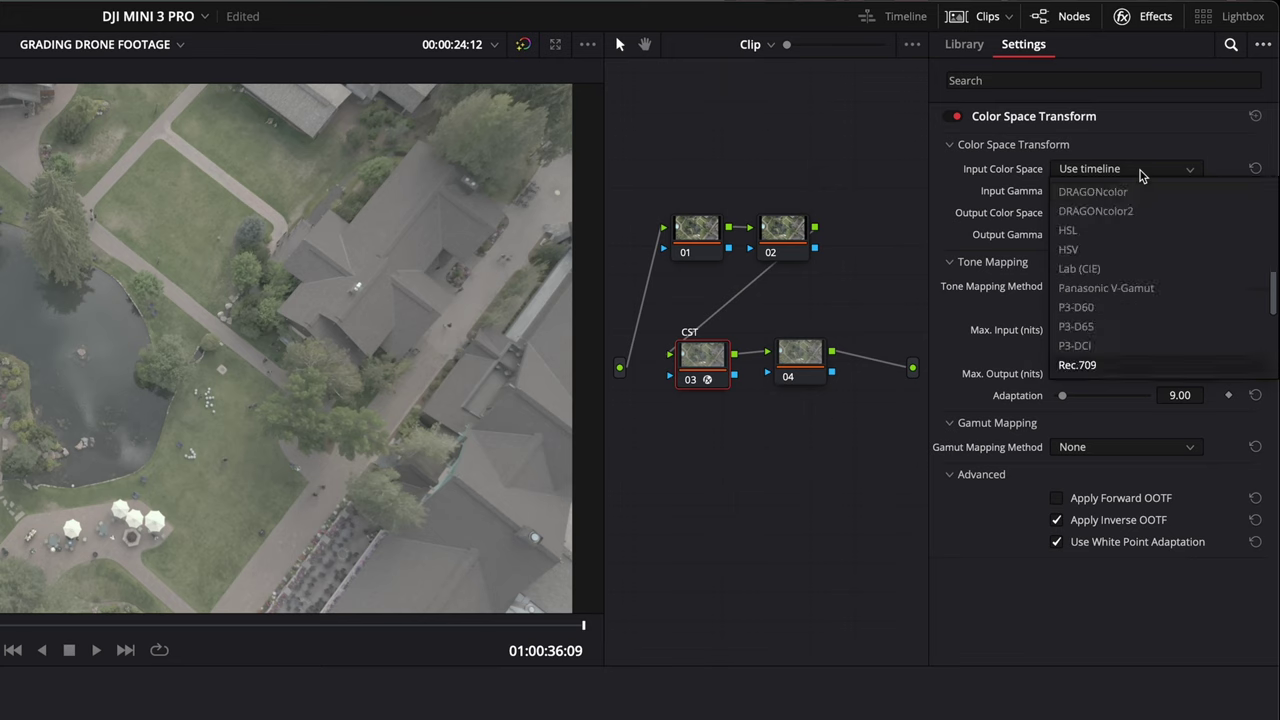
left_click(1085, 365)
left_click(1097, 192)
scroll(1125, 330, "down", 4)
left_click(1128, 352)
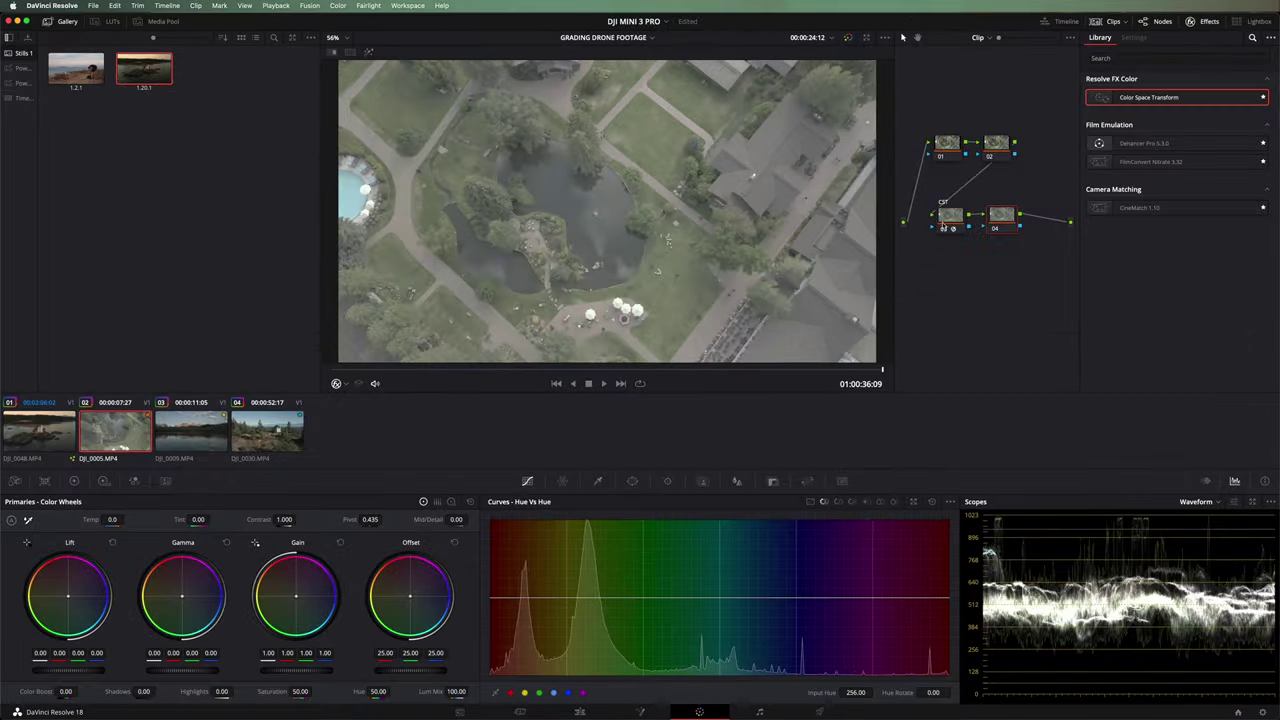
left_click(702, 355)
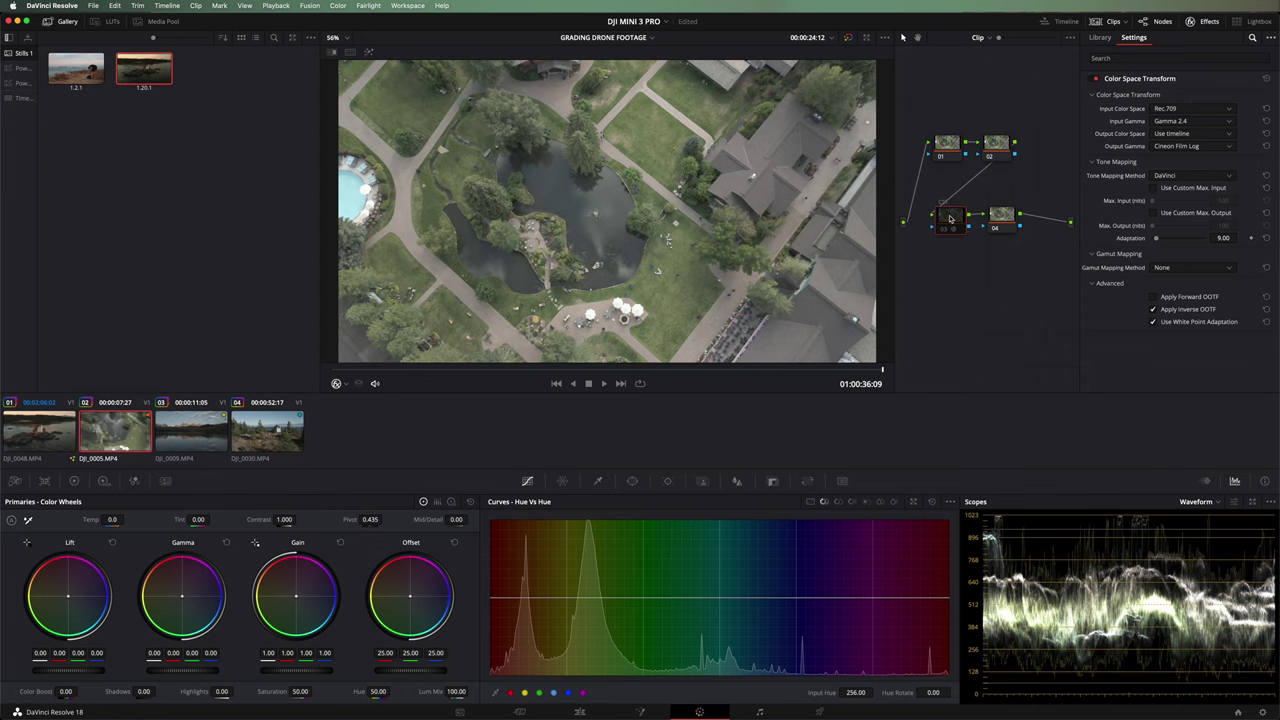
key("ctrl+d")
- Apply the Rec709 Kodak 2383 D60 film look LUT to the fourth node
left_click(1000, 220)
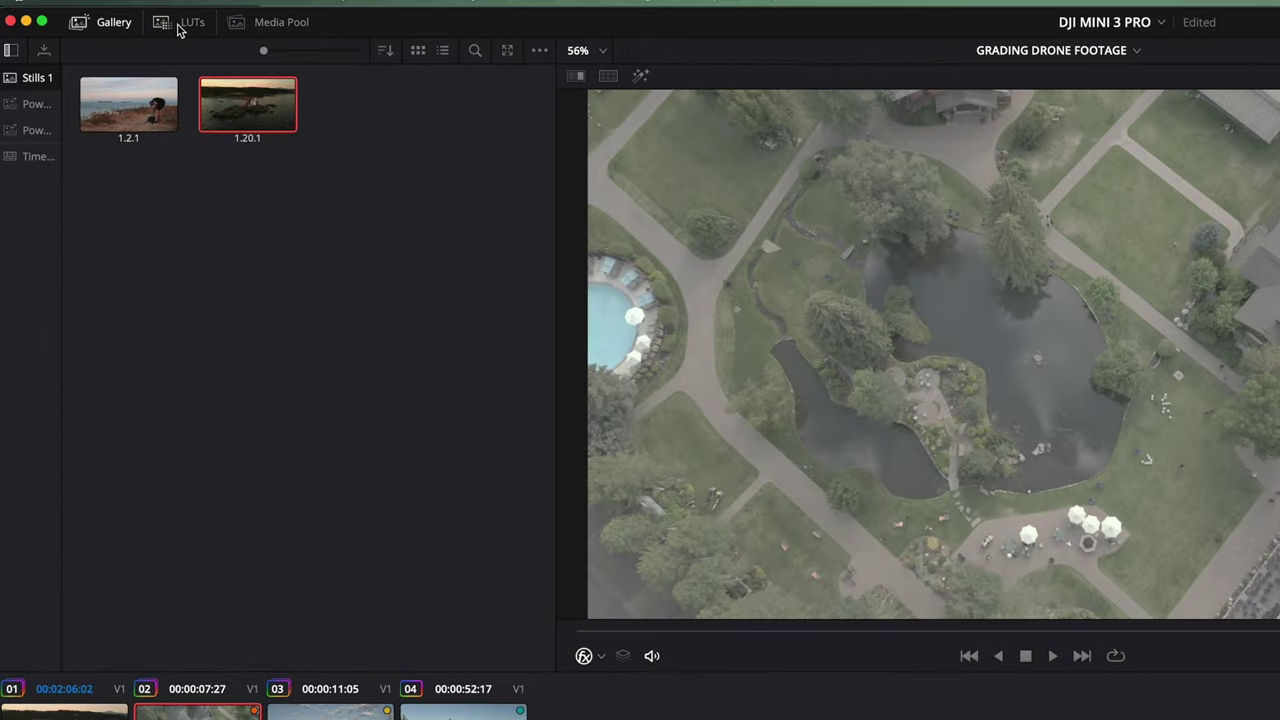
left_click(102, 25)
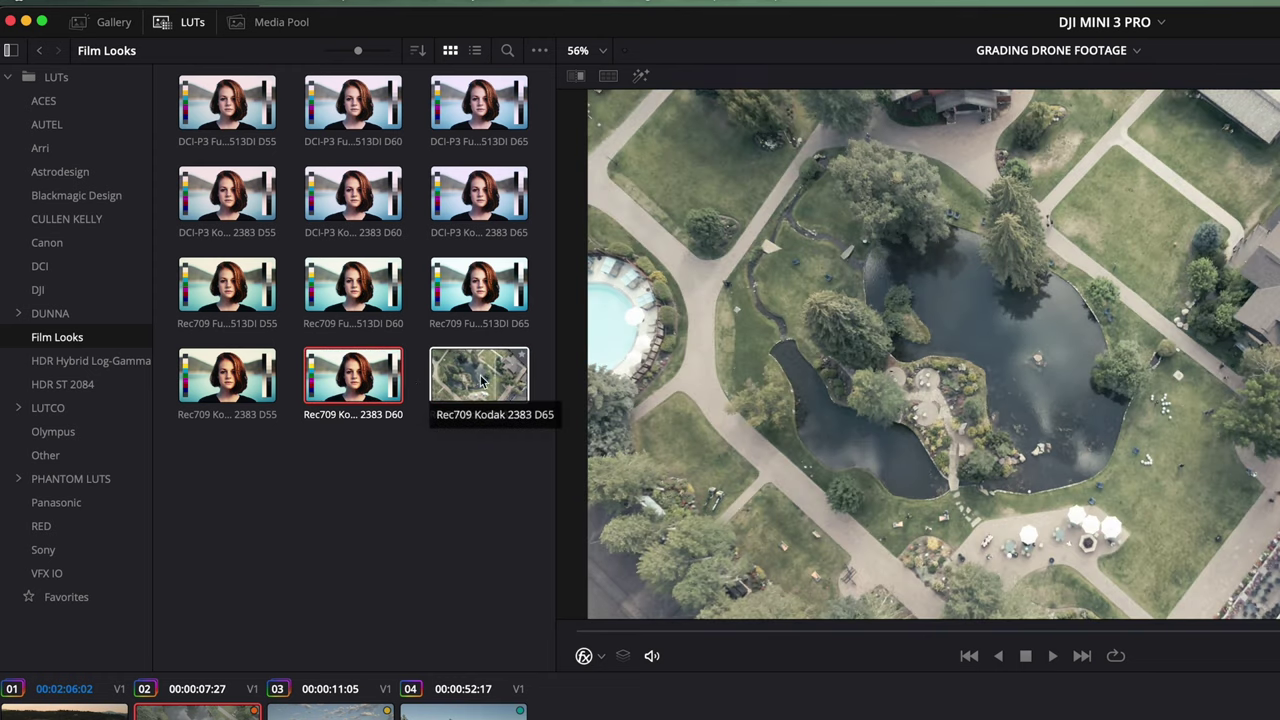
double_click(353, 375)
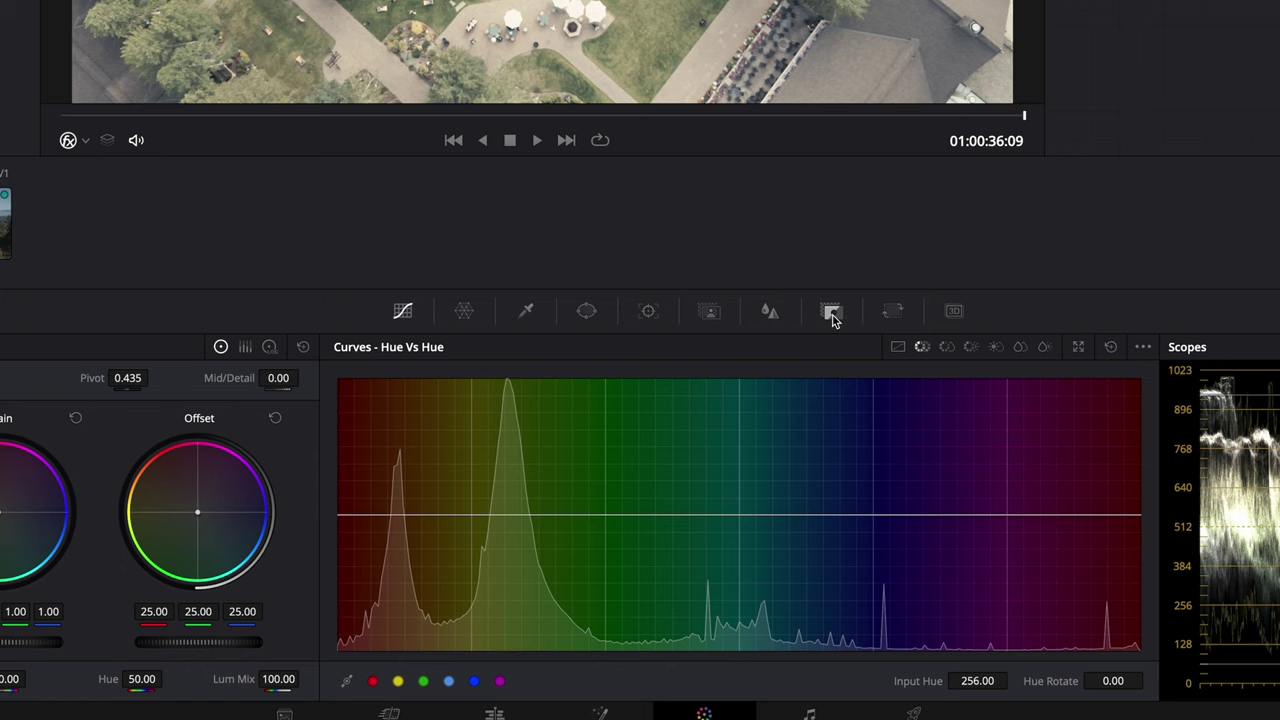
- Try reducing the LUT node's key output gain to weaken the film look
left_click(832, 313)
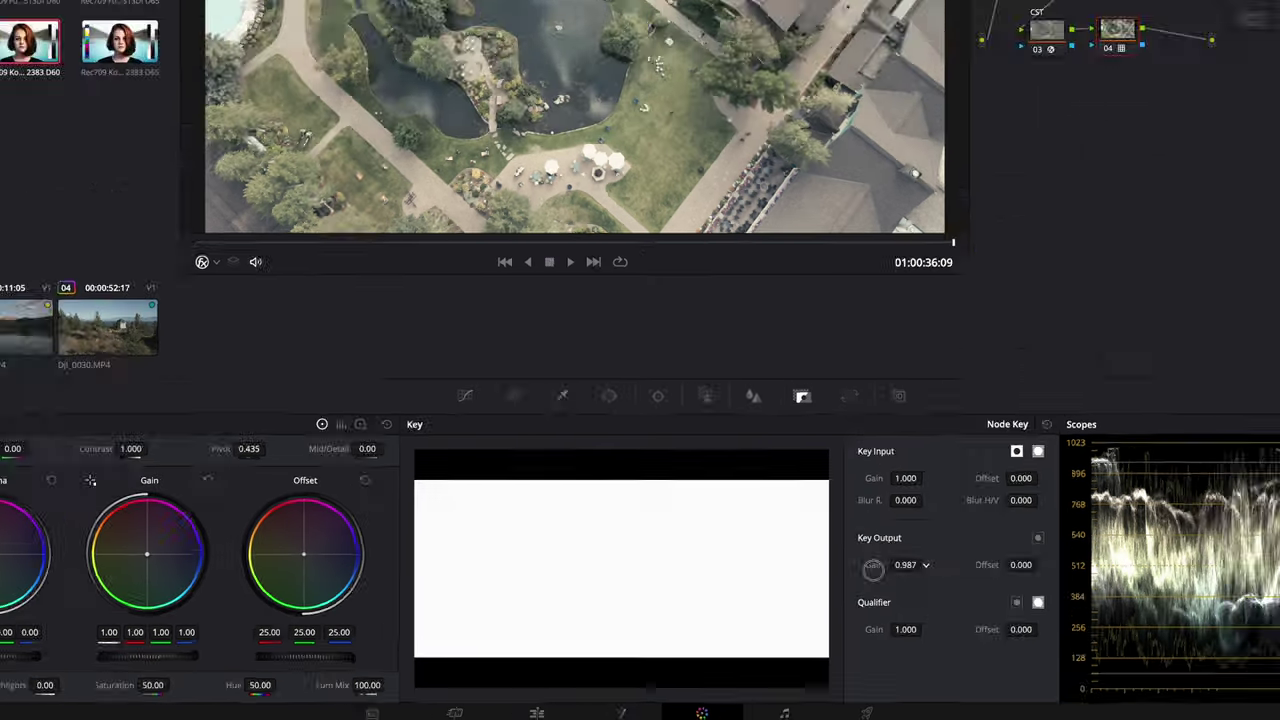
left_click_drag(963, 525, 781, 537)
left_click_drag(744, 610, 852, 609)
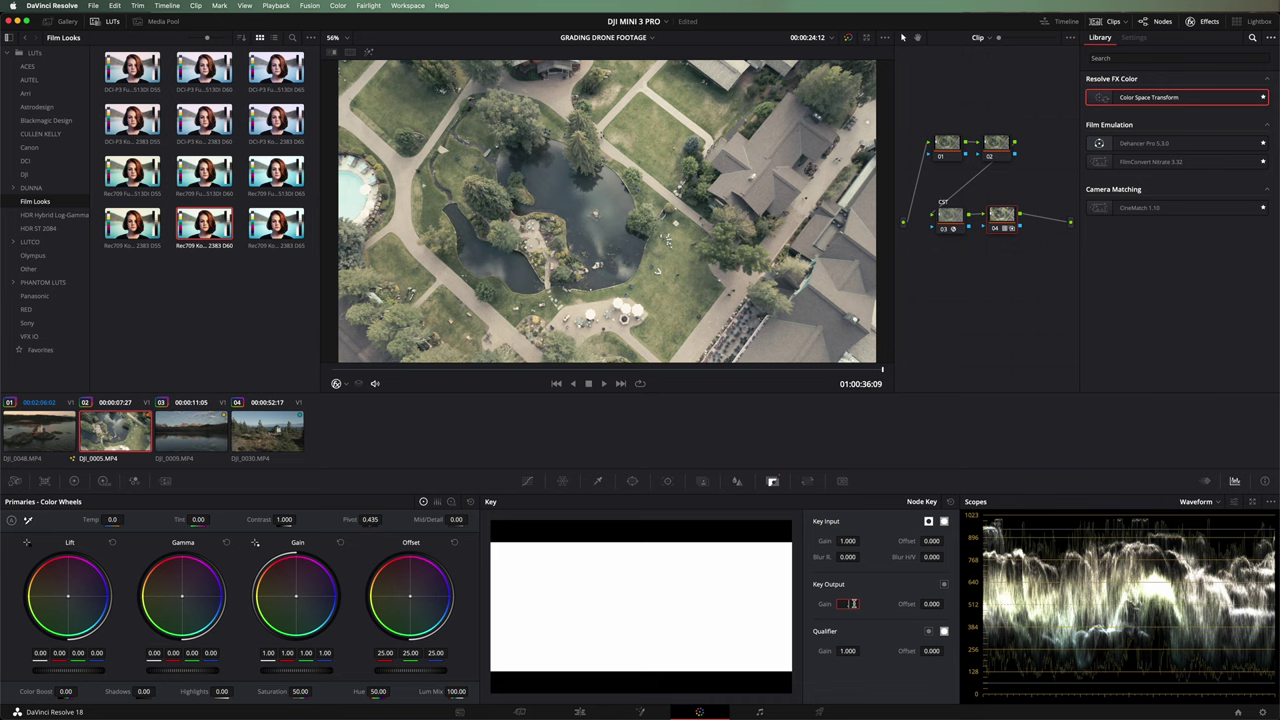
type("0.5")
key("Return")
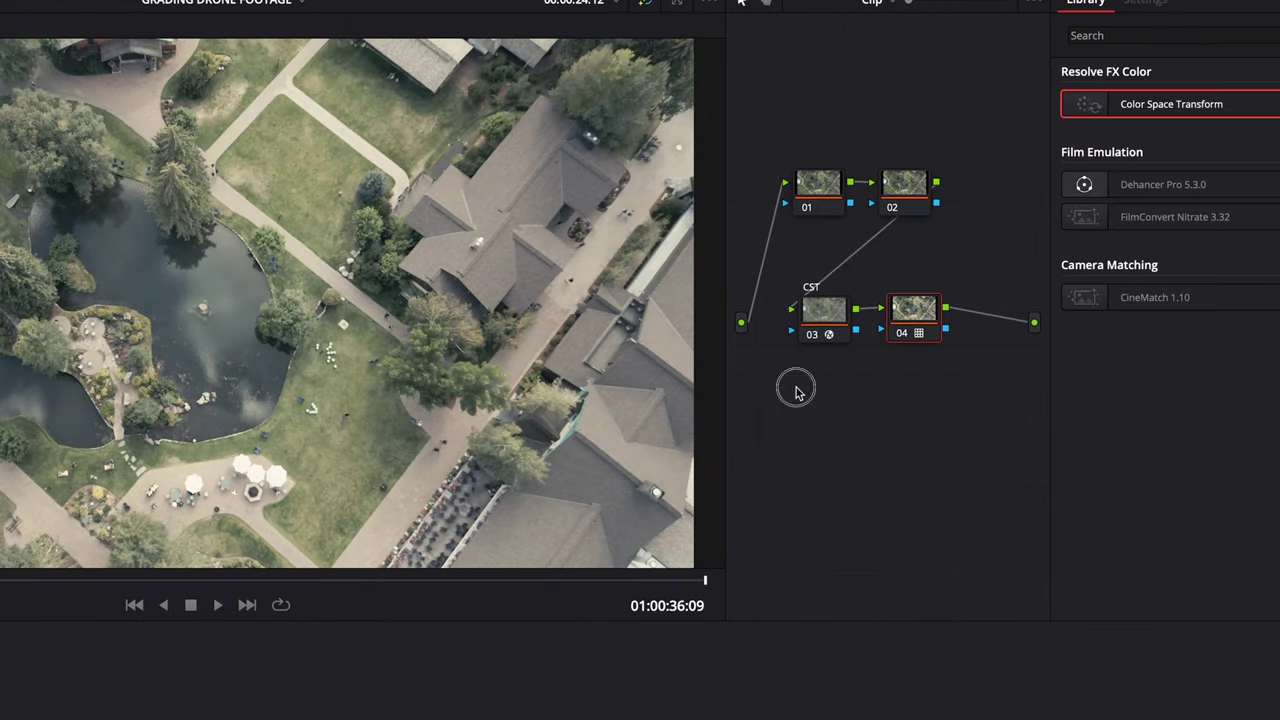
- Combine the CST and LUT nodes into one compound node and place it below the first two nodes
left_click_drag(797, 391, 935, 292)
right_click(912, 316)
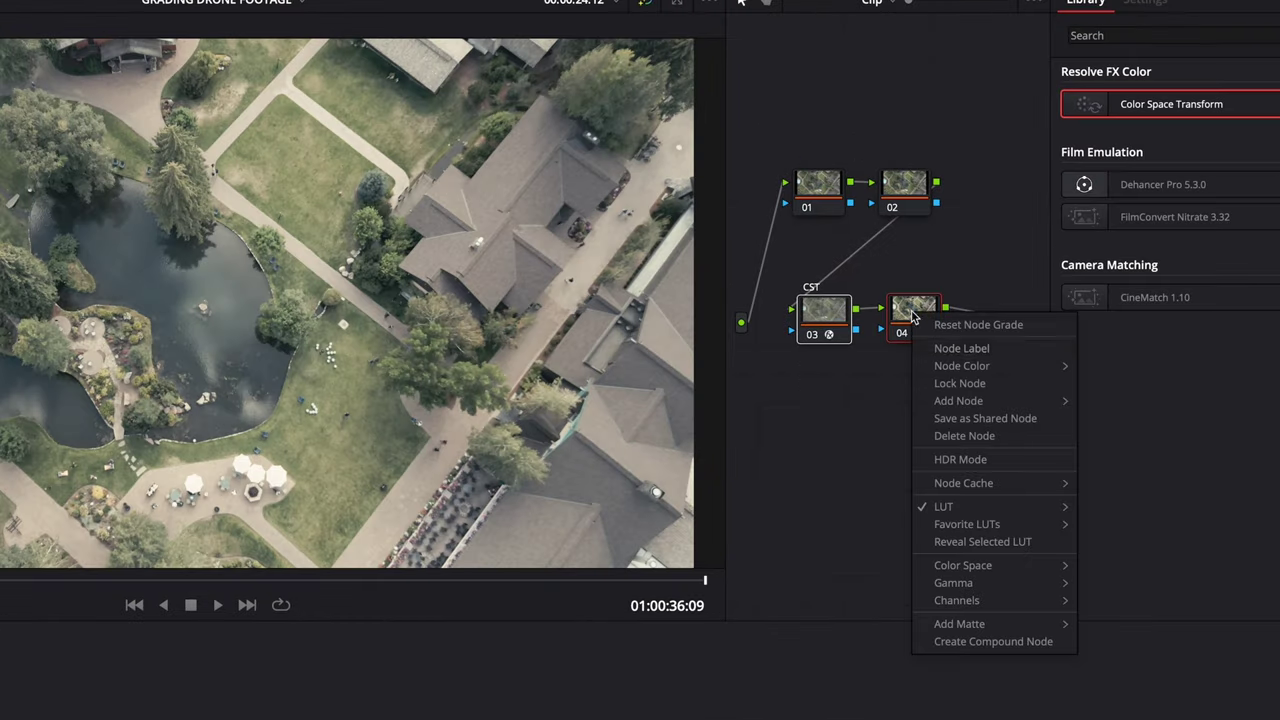
left_click(951, 641)
left_click_drag(912, 316, 853, 348)
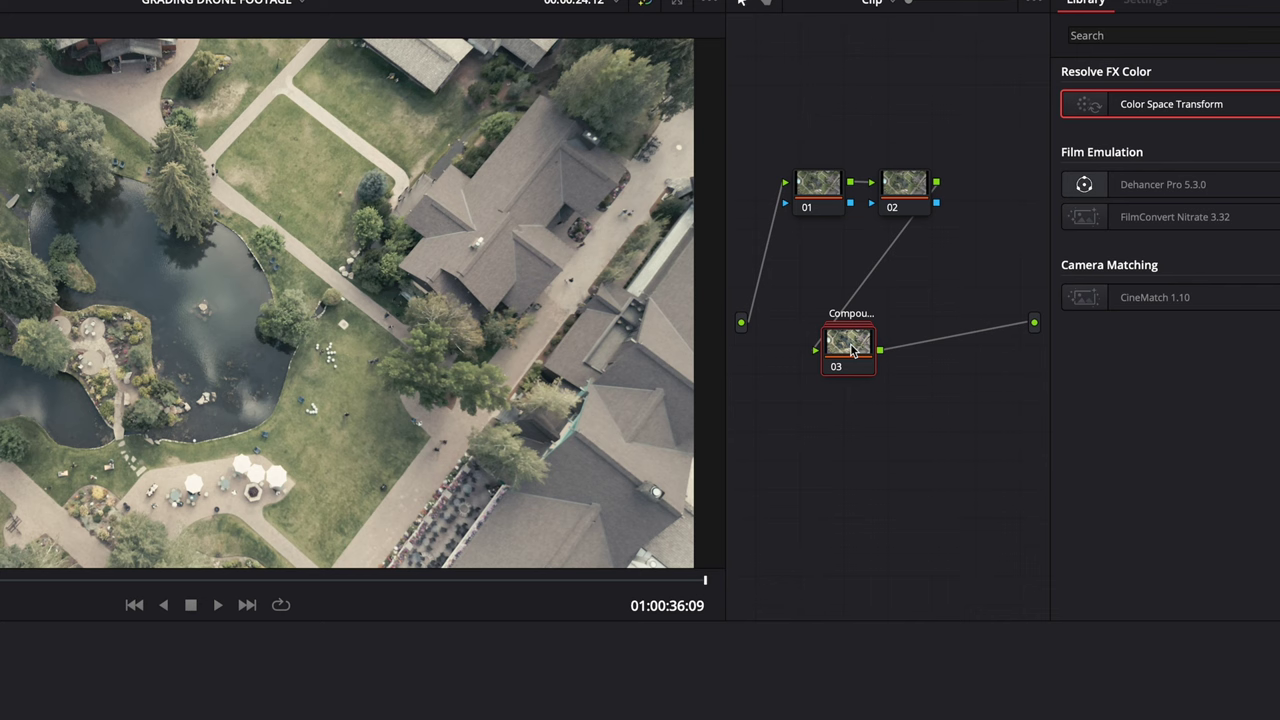
- Examine the nodes inside the compound node and return to the clip's main node graph
right_click(852, 348)
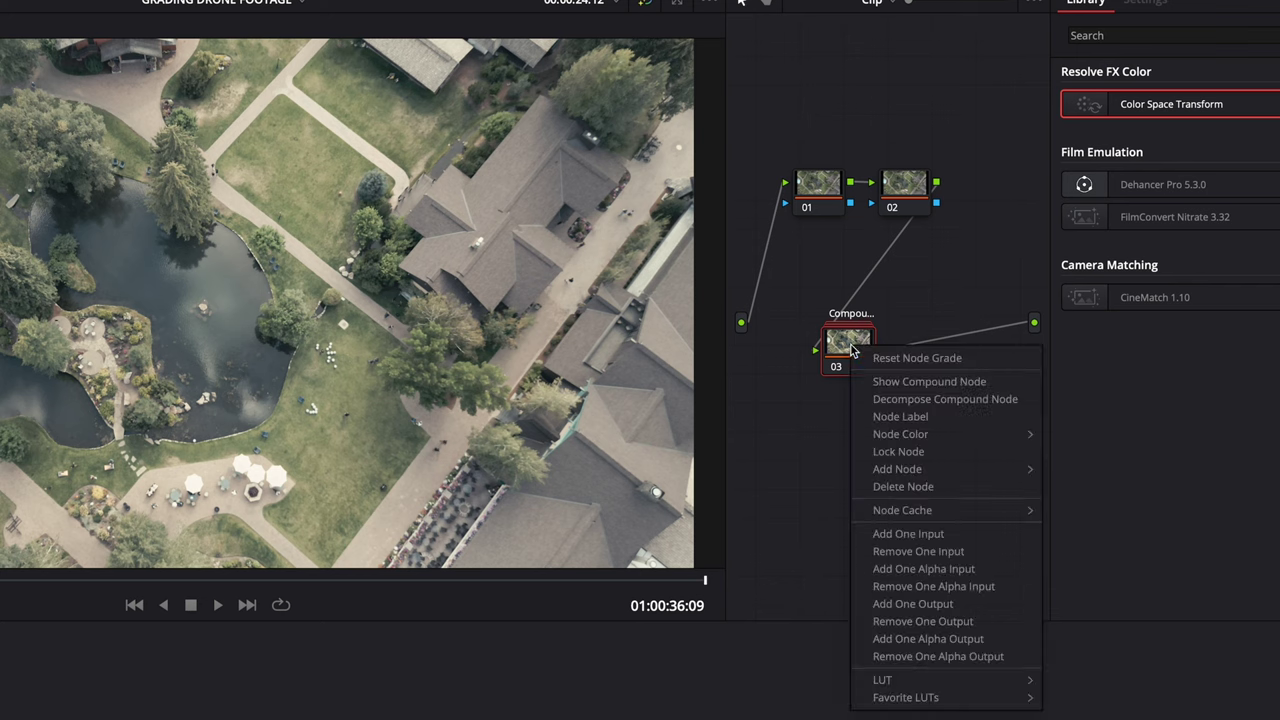
left_click(906, 381)
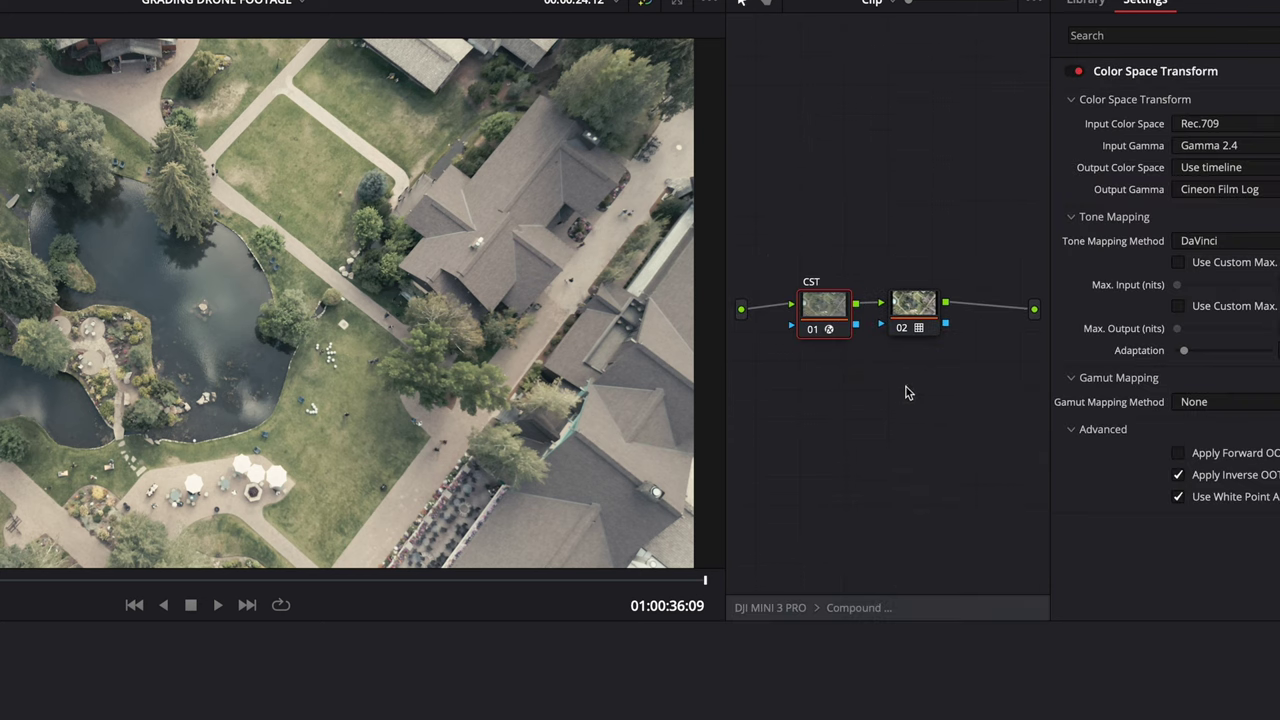
left_click(784, 608)
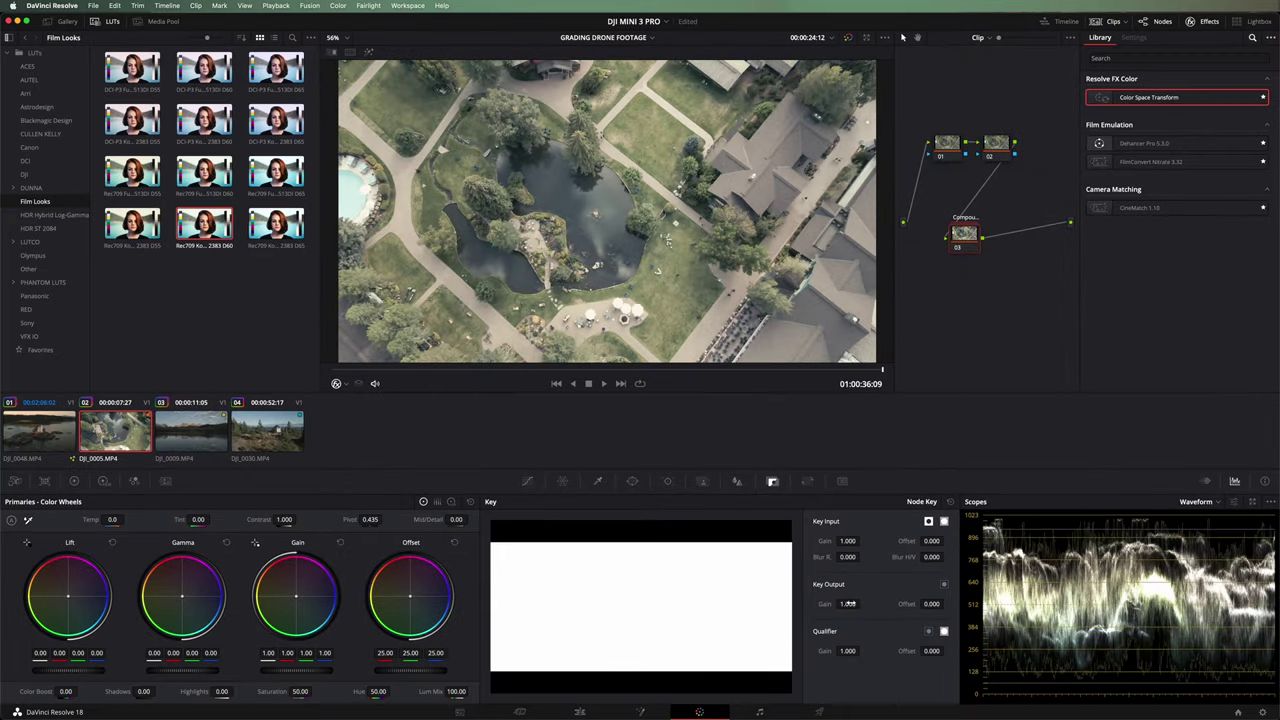
- Try a key output gain of 0.5 on the compound node and reset the gain to full strength
left_click_drag(848, 604, 1118, 606)
double_click(848, 604)
type(".5")
key("Return")
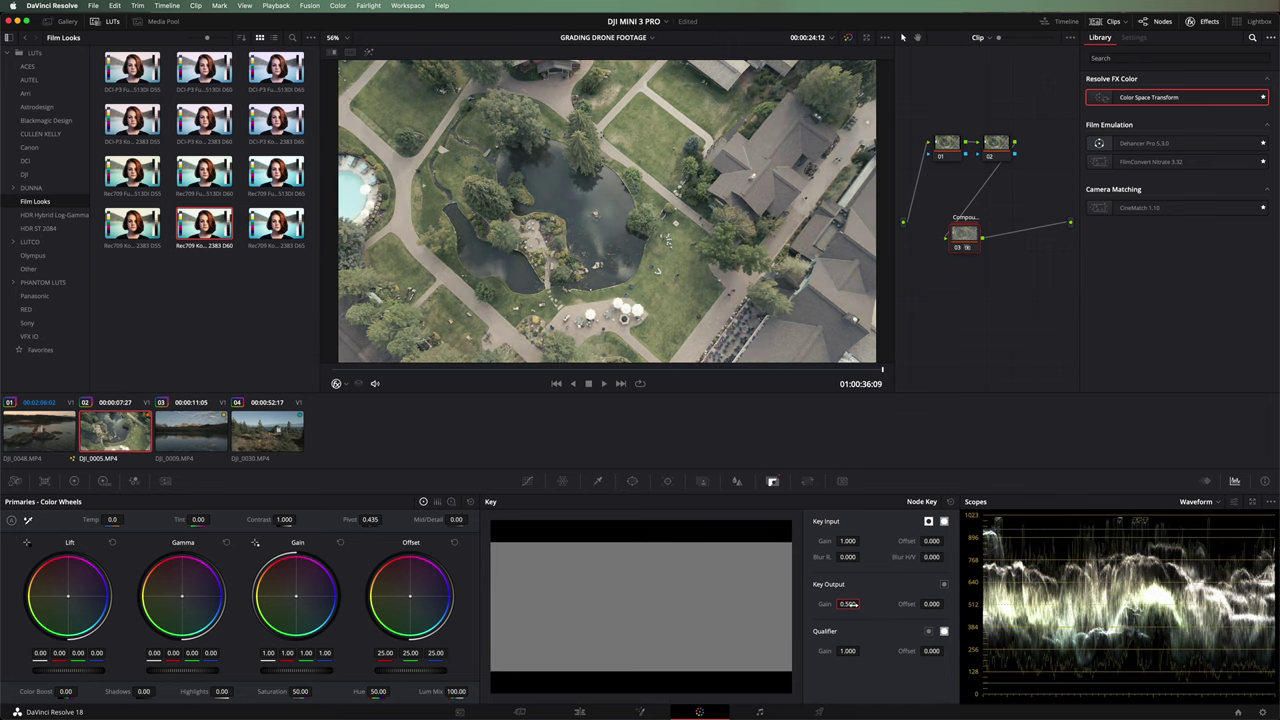
double_click(848, 604)
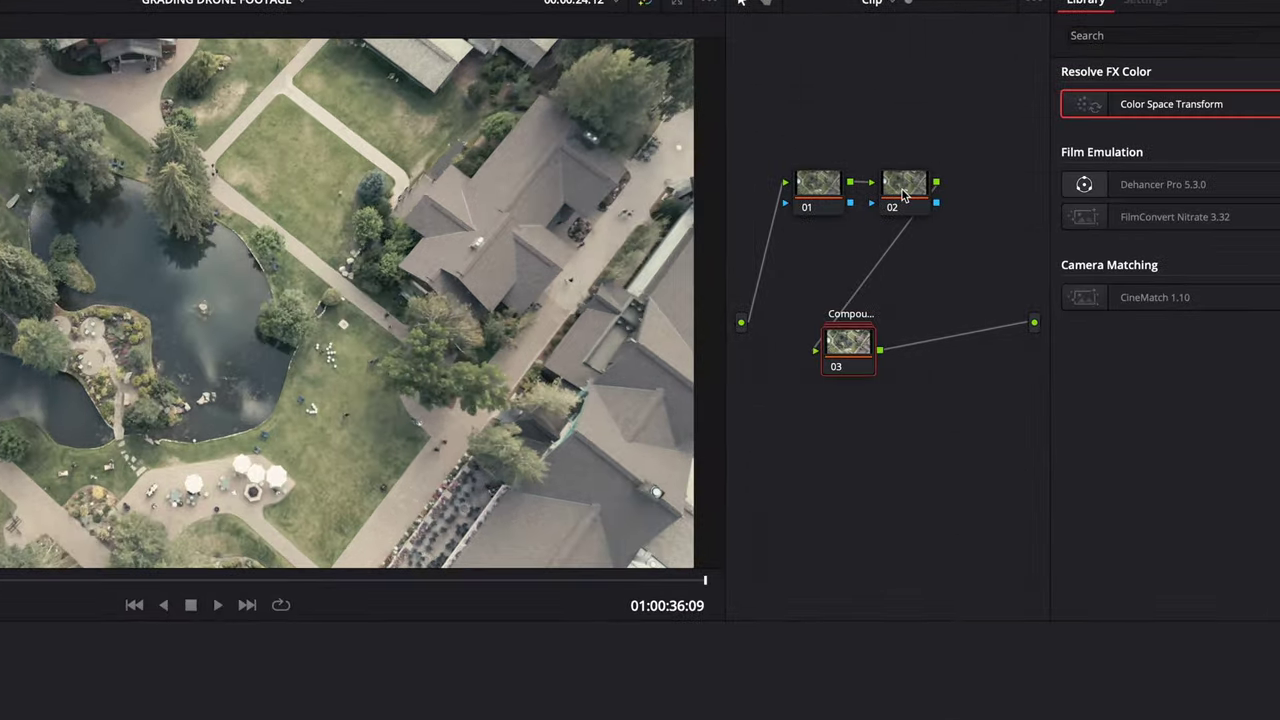
- Shape the second node's custom curve by pulling the shadows down and lifting the midtones, and compare the clip with all grades bypassed
left_click(904, 196)
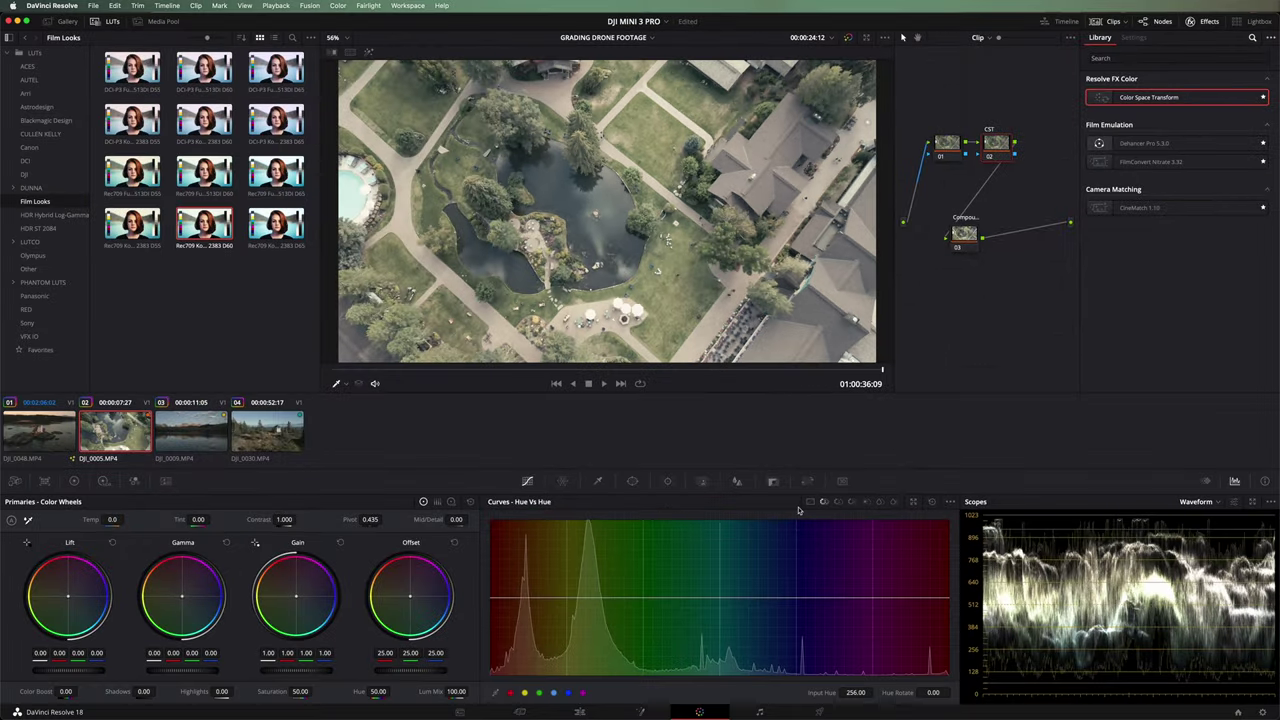
left_click(810, 501)
left_click_drag(557, 660, 552, 683)
left_click_drag(650, 625, 647, 620)
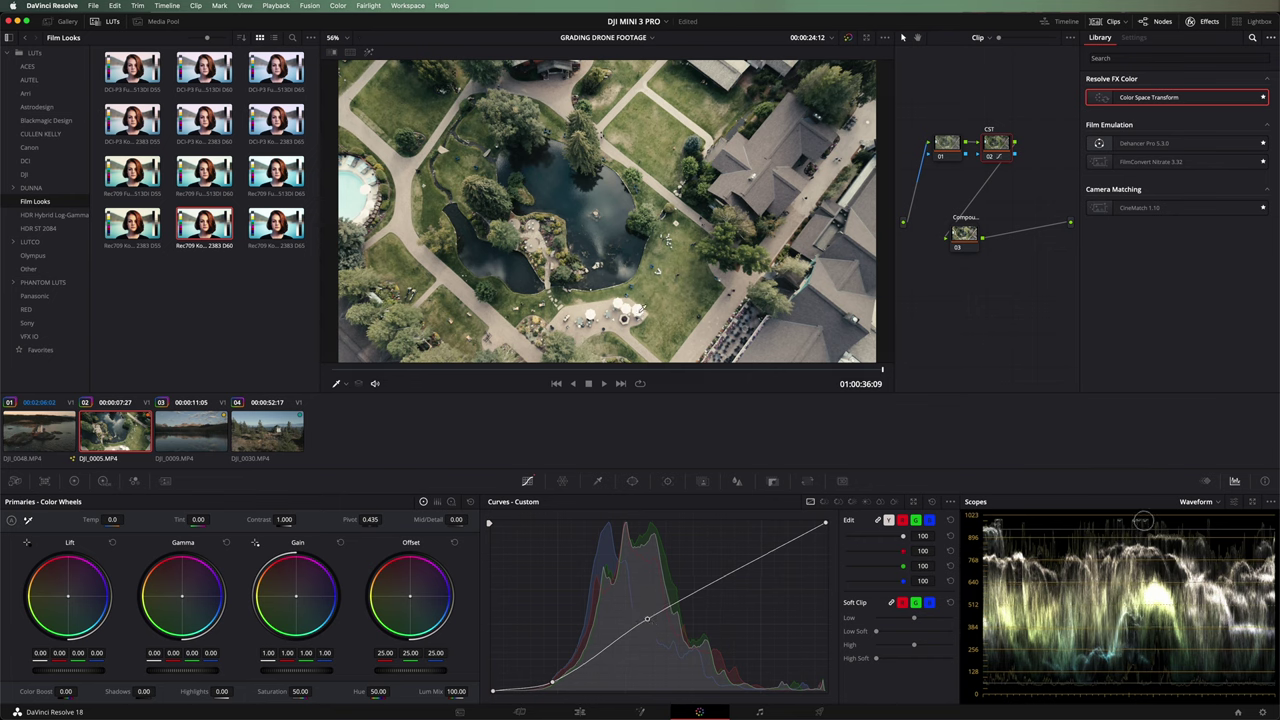
mouse_move(826, 524)
left_mouse_down()
mouse_move(828, 538)
mouse_move(826, 523)
left_mouse_up()
key("shift+d")
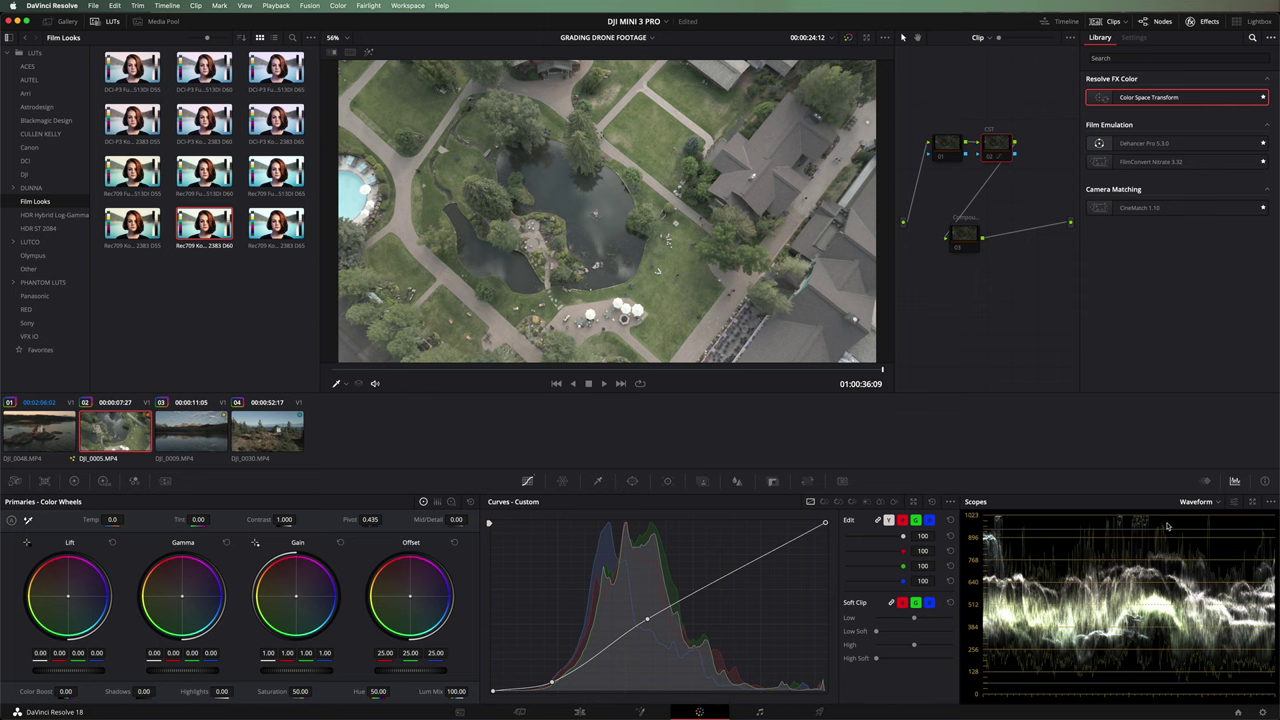
- Restore the bypassed grades, set the second node's highlights to -11.50 and saturation to 68.80, and compare with the grades off
key("shift+d")
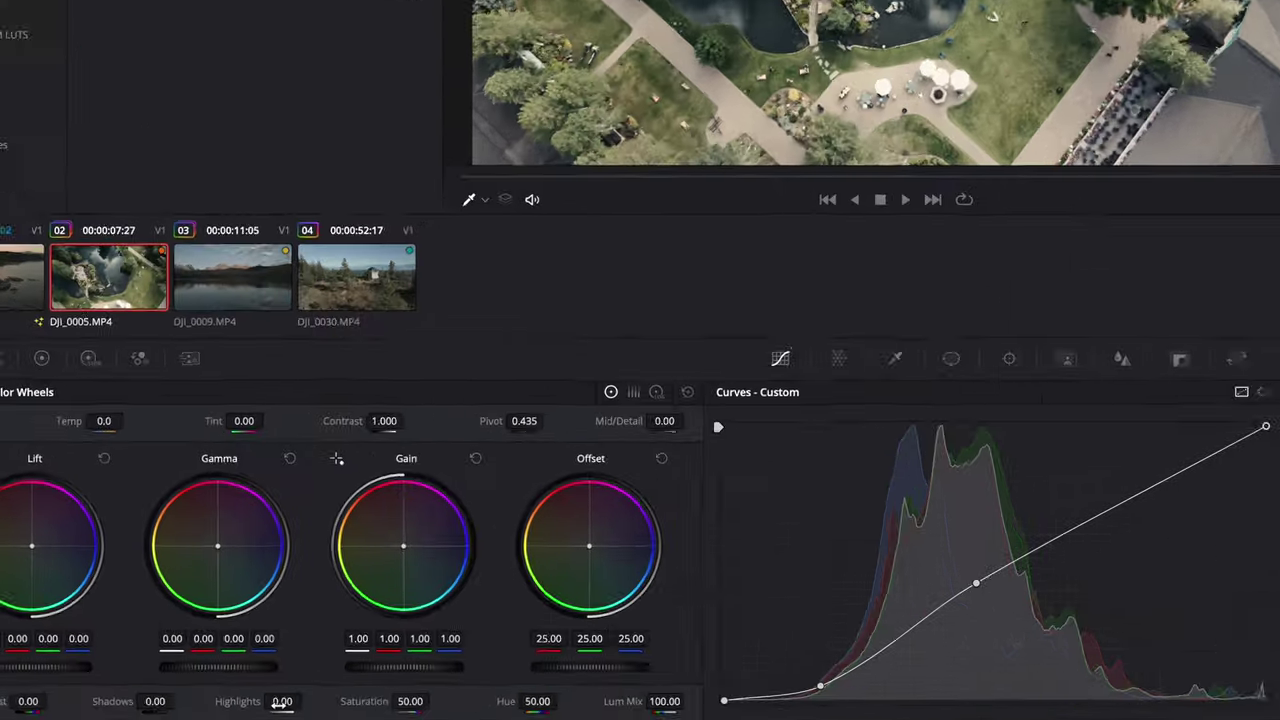
left_click_drag(214, 691, 270, 704)
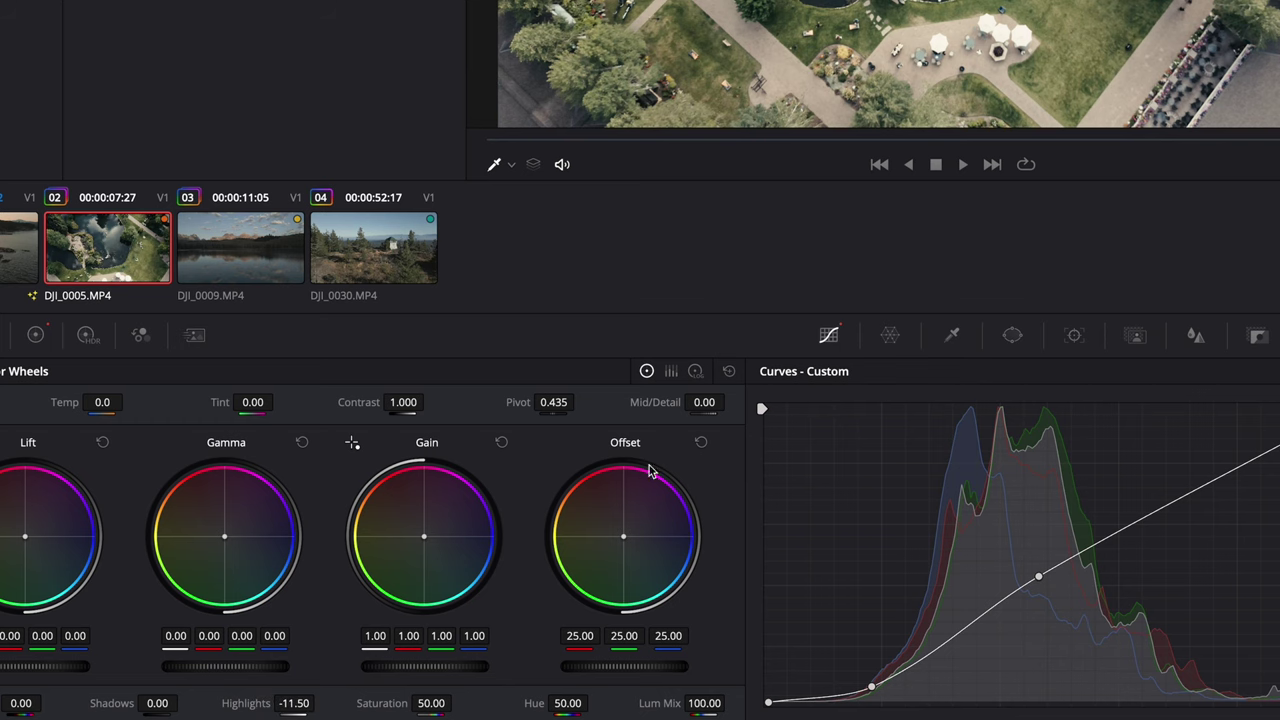
left_click_drag(434, 704, 521, 706)
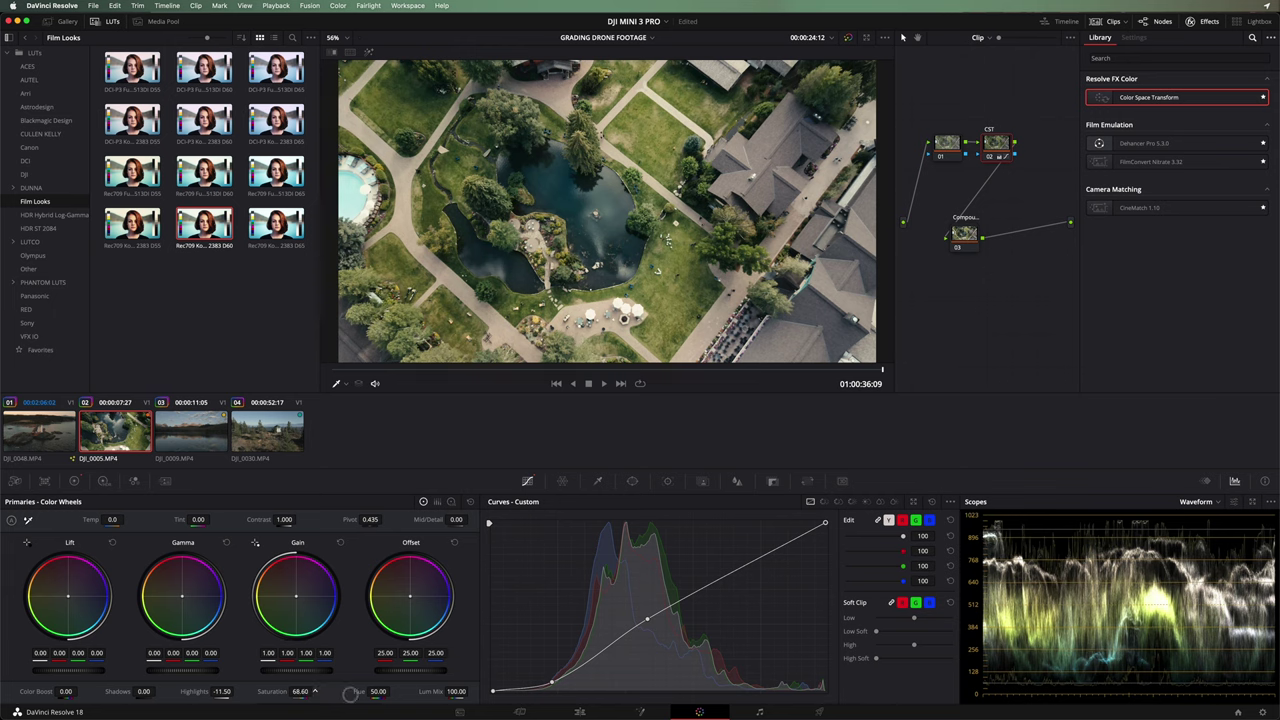
key("shift+d")
key("shift+d")
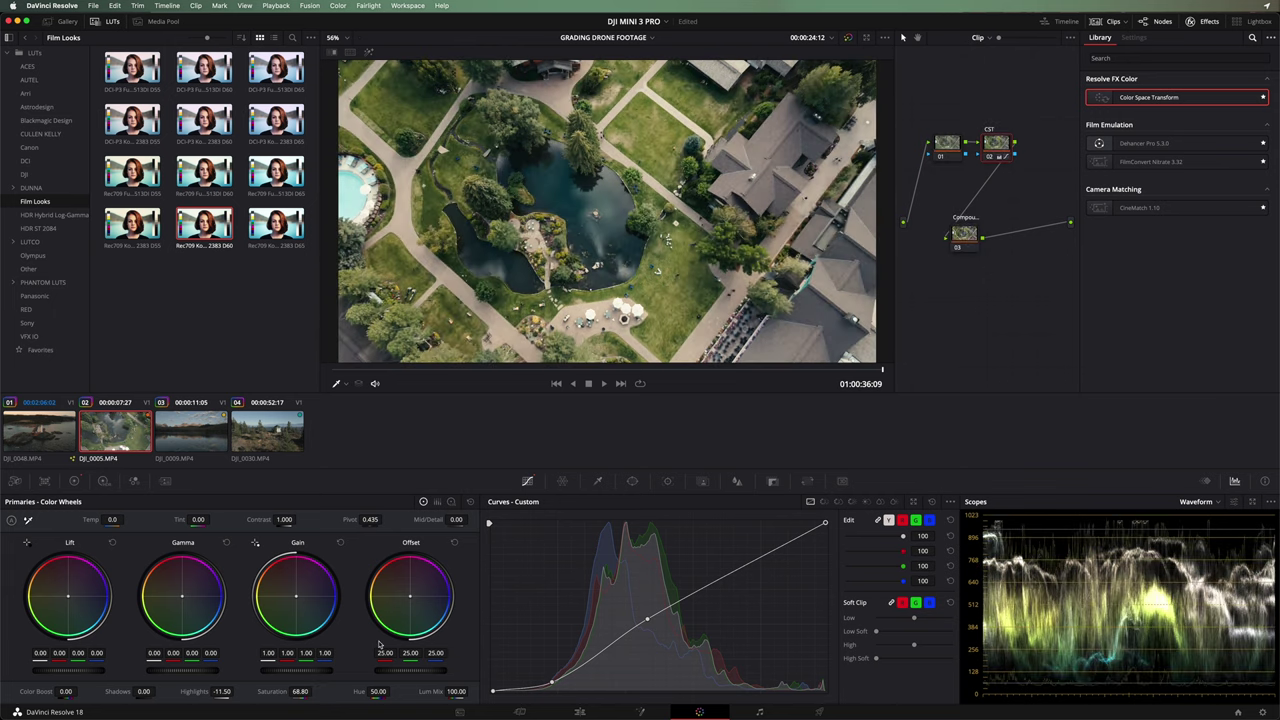
- Compare the pond clip with its nodes off and on, and label the first node GRADE
key("shift+home")
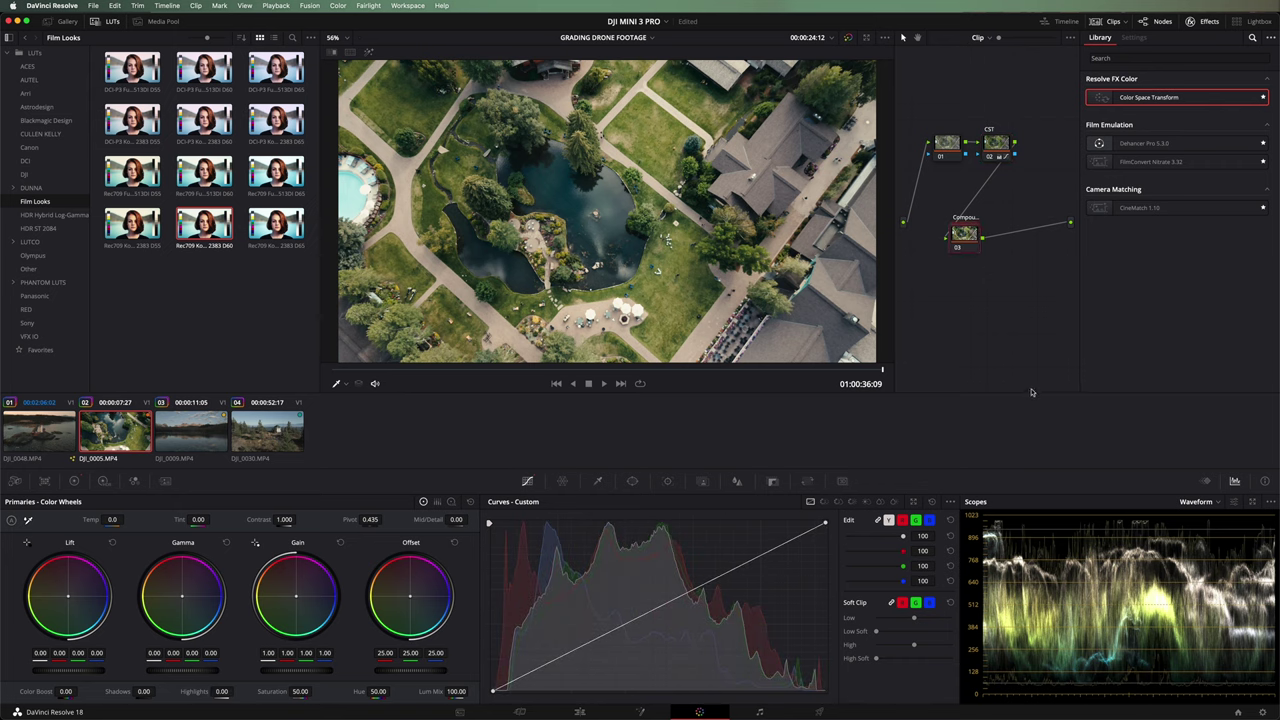
key("ctrl+d")
key("shift+d")
key("shift+d")
key("shift+d")
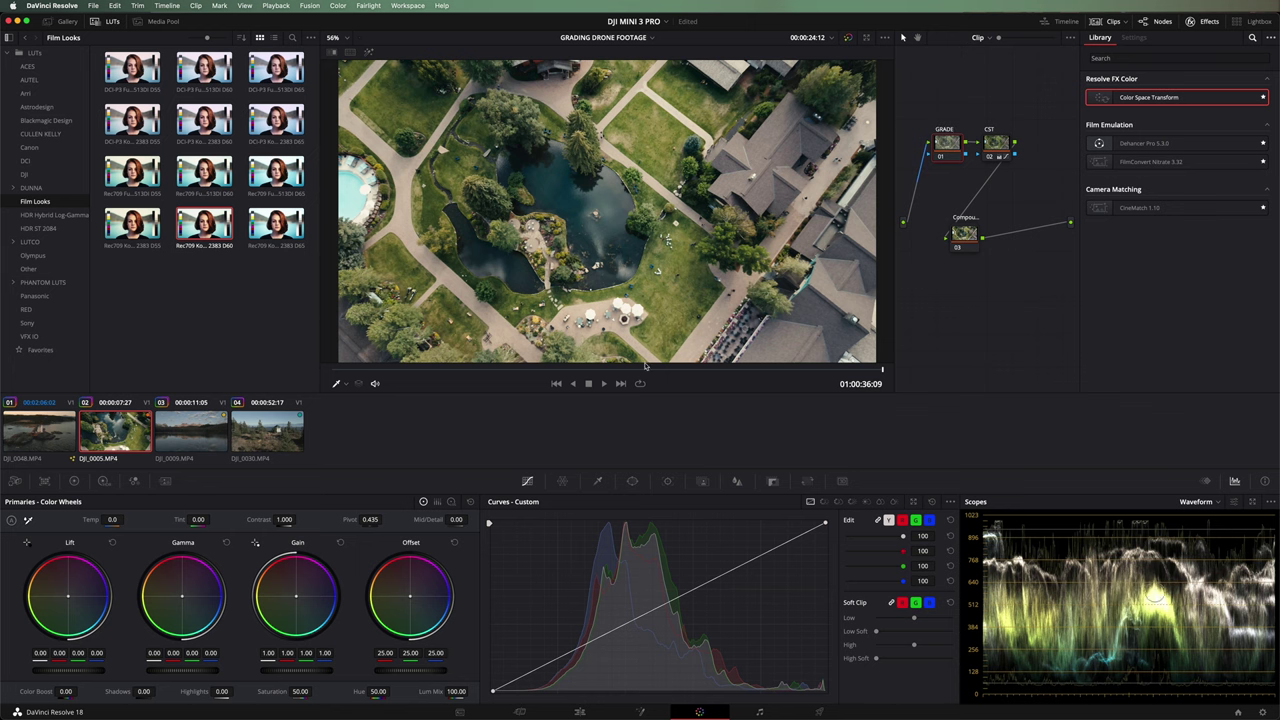
- Bring up the Color Warper and warm the GRADE node's offset to red 26.06, green 24.01 and blue 19.91
left_click(562, 482)
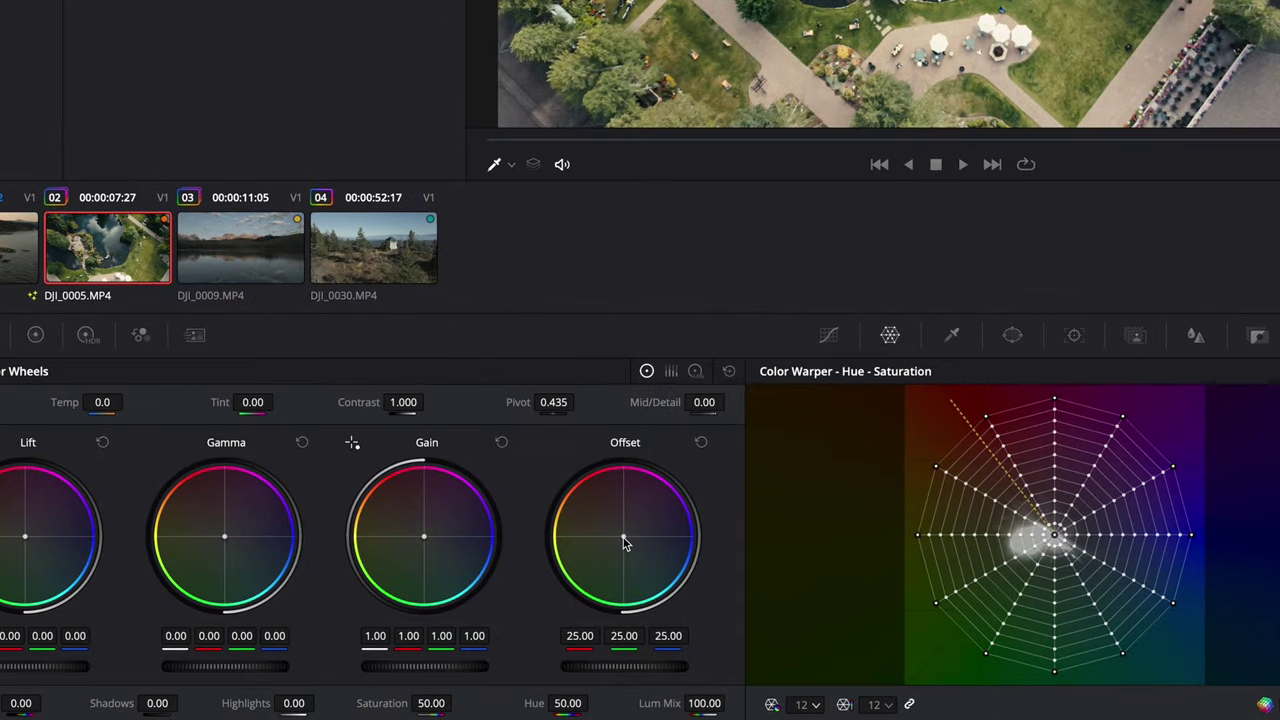
left_click_drag(623, 541, 610, 532)
left_click_drag(403, 594, 397, 592)
left_click_drag(395, 588, 404, 594)
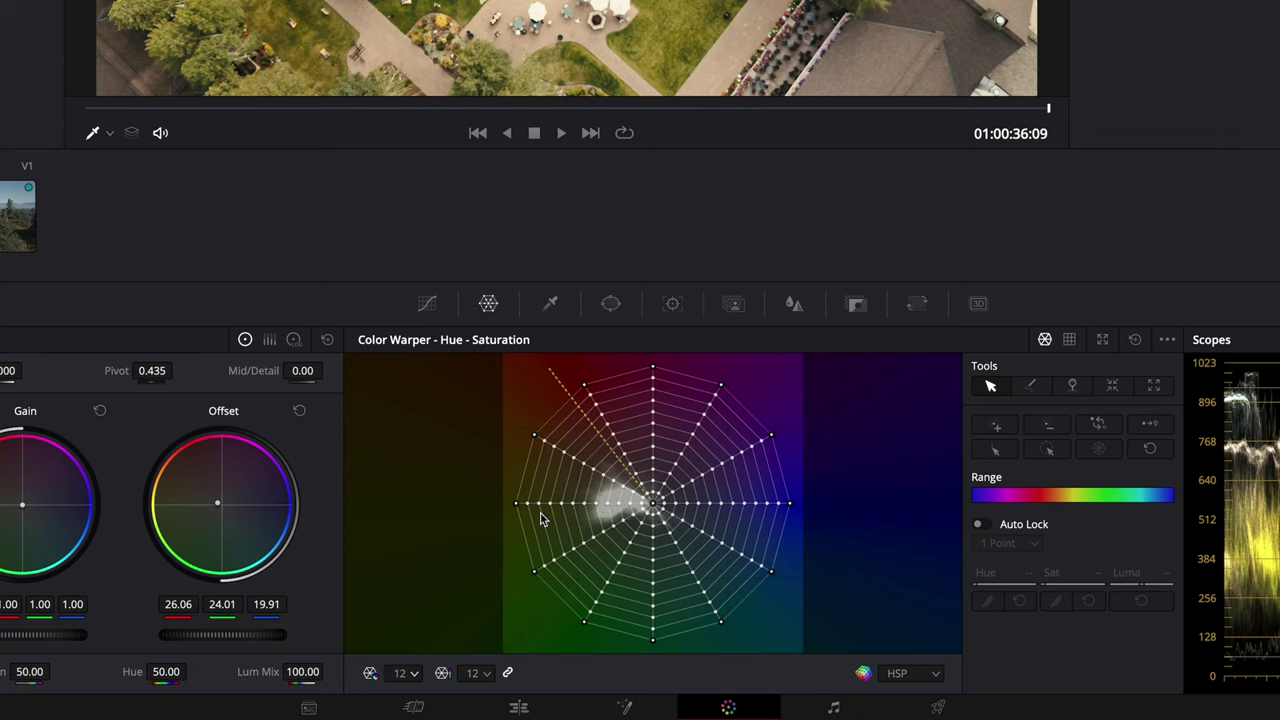
- Warp the foliage greens in the Color Warper's hue-saturation web, moving the inner point to about hue 0.81 and saturation 0.51
left_click_drag(516, 505, 516, 510)
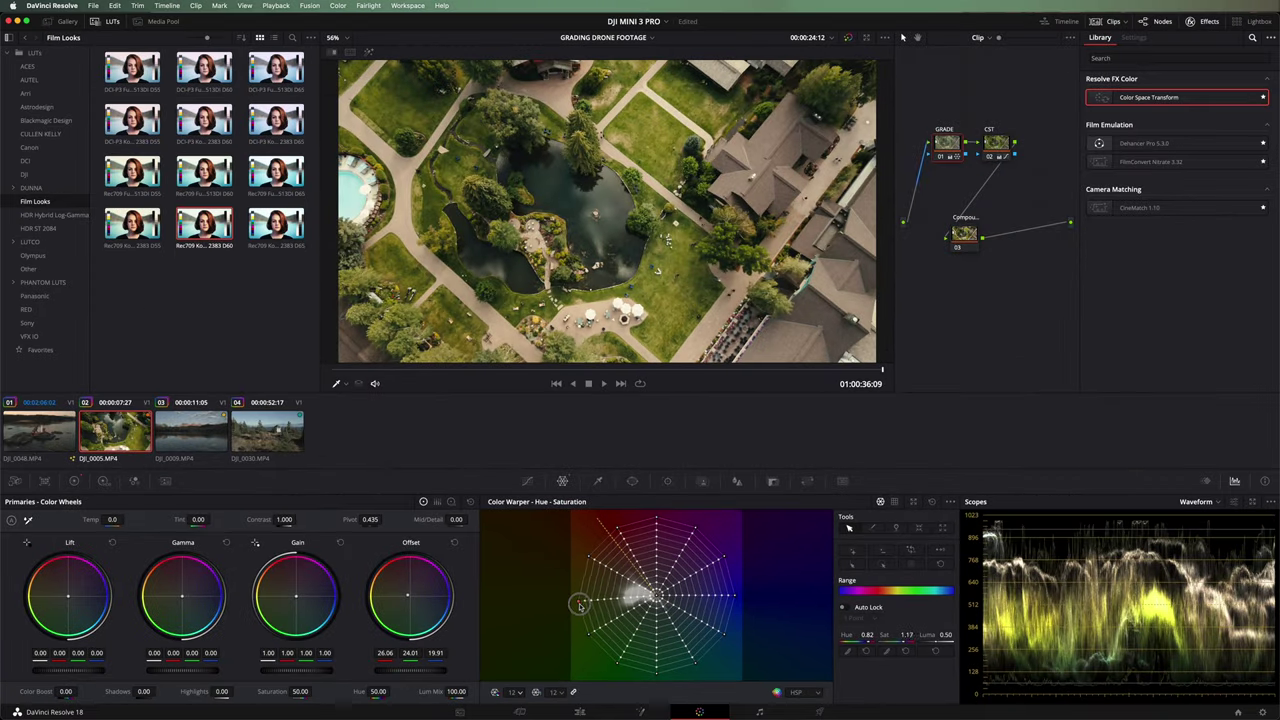
left_click_drag(578, 604, 579, 600)
left_click_drag(634, 598, 622, 600)
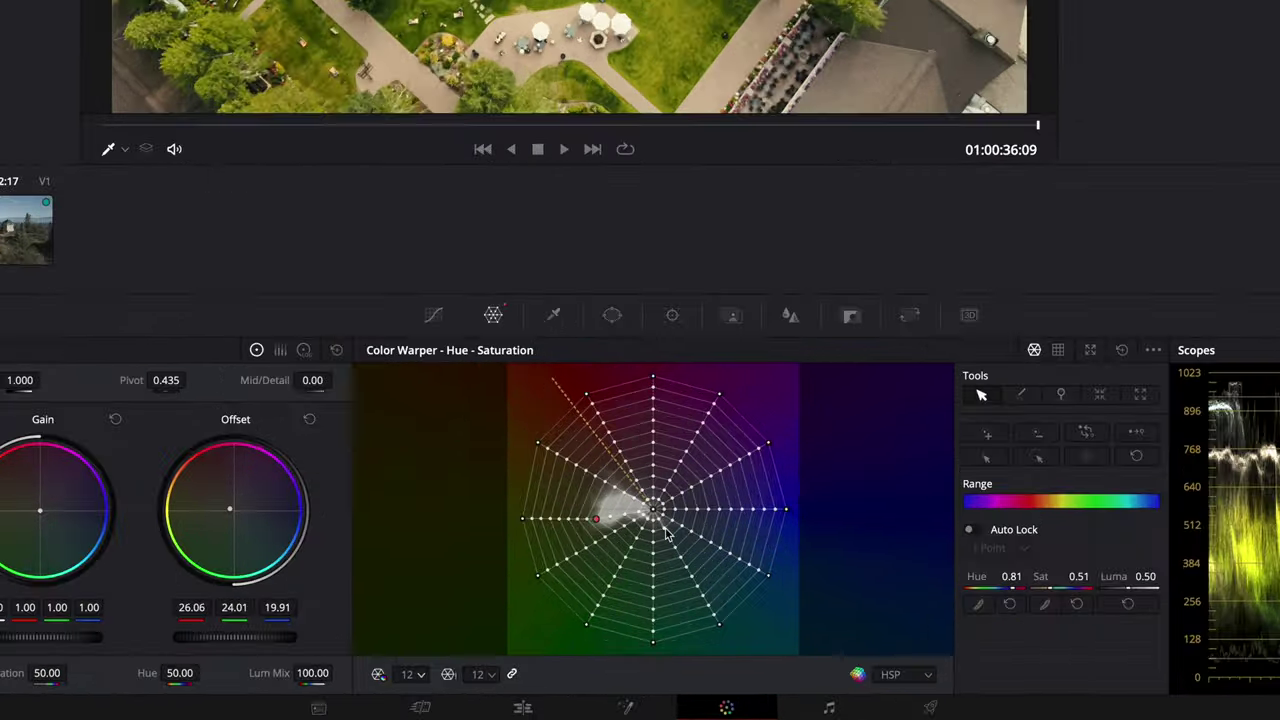
left_click(663, 613)
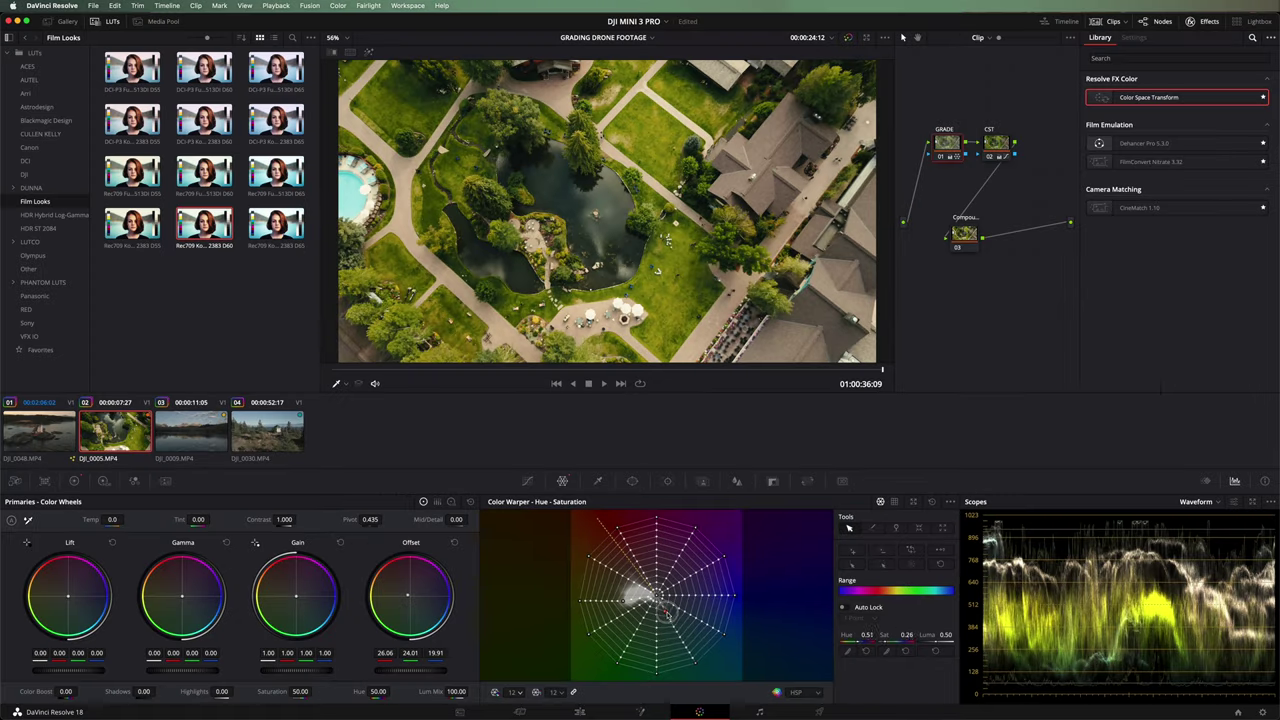
left_click_drag(668, 540, 671, 544)
left_click(698, 669)
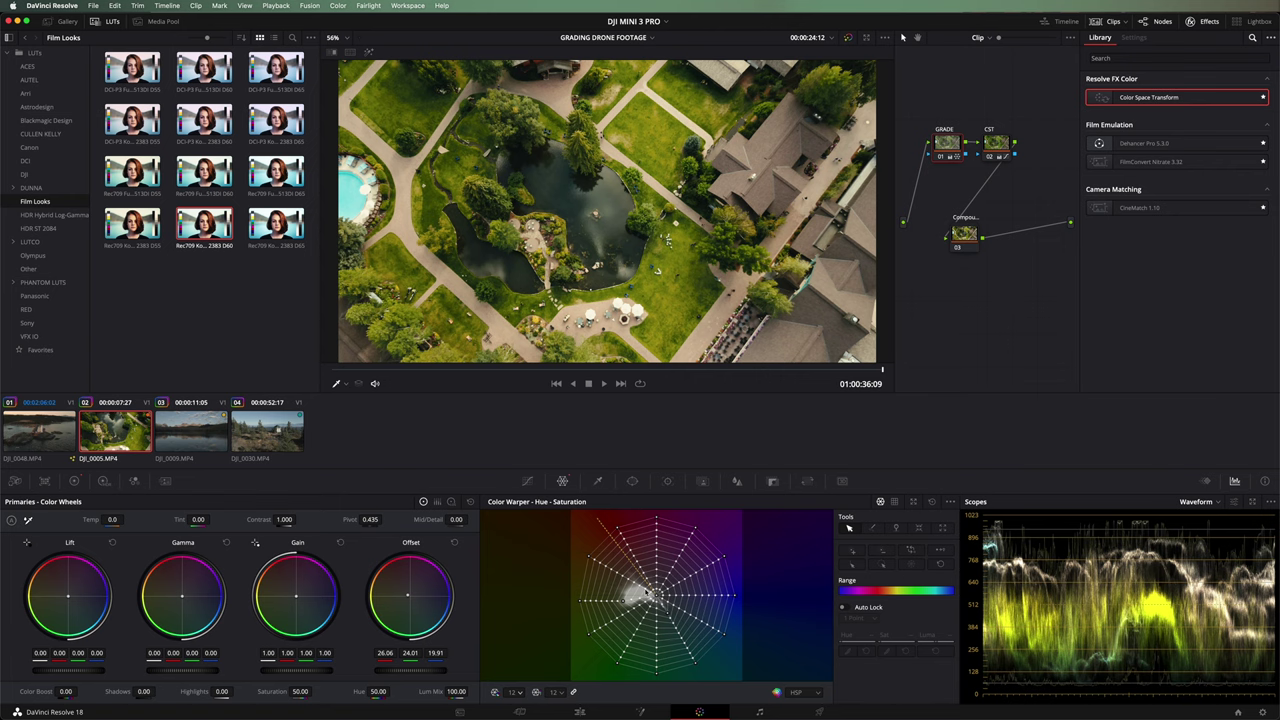
- Refine the Color Warper with a near-center point at hue 0.94, saturation 0.17, and green points at saturation 0.44 and 1.09
left_click(646, 591)
left_click_drag(646, 591, 651, 589)
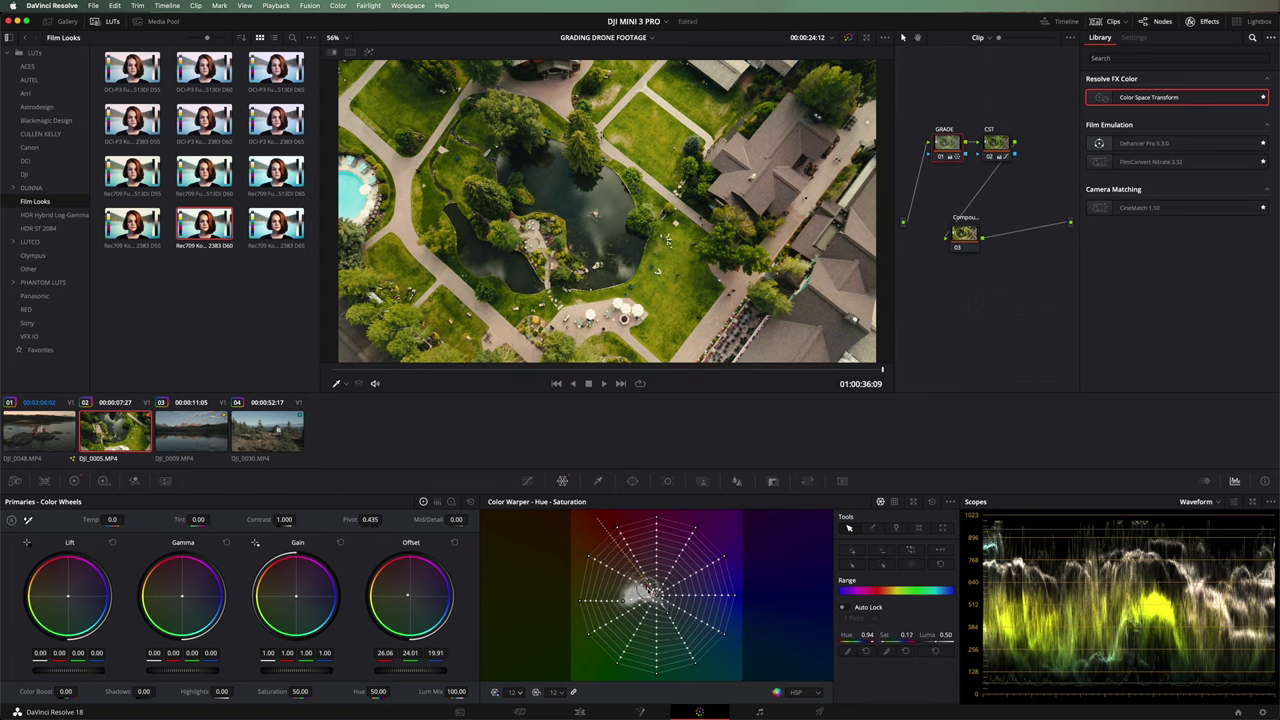
left_click(594, 552)
left_click_drag(597, 553, 599, 555)
left_click(626, 600)
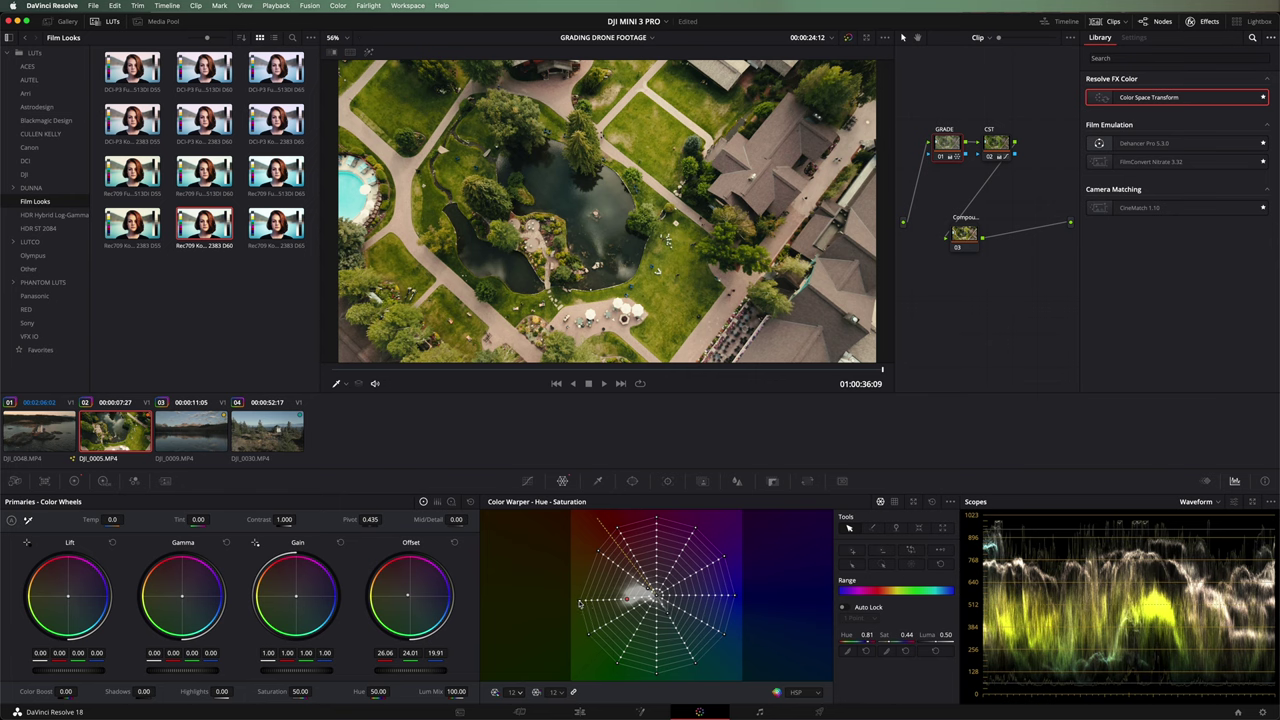
key("ctrl+z")
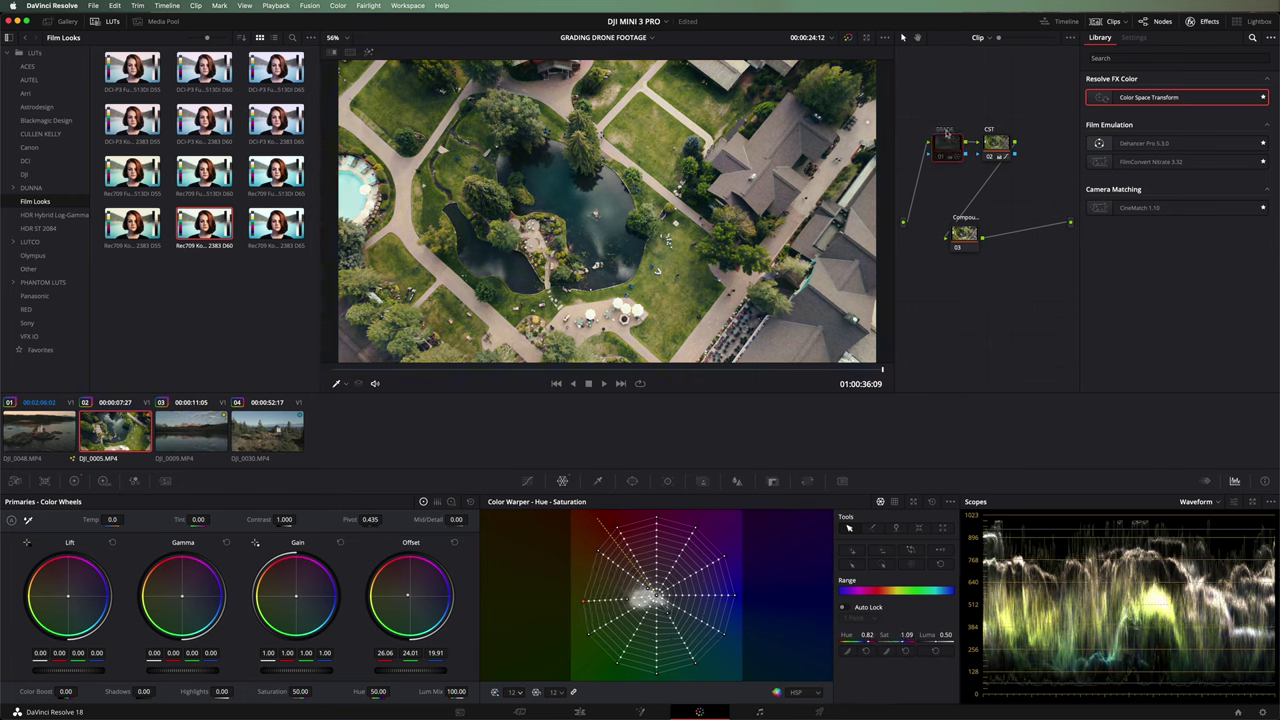
- Compare the pond clip with the GRADE node and the compound node each switched off and on
key("ctrl+d")
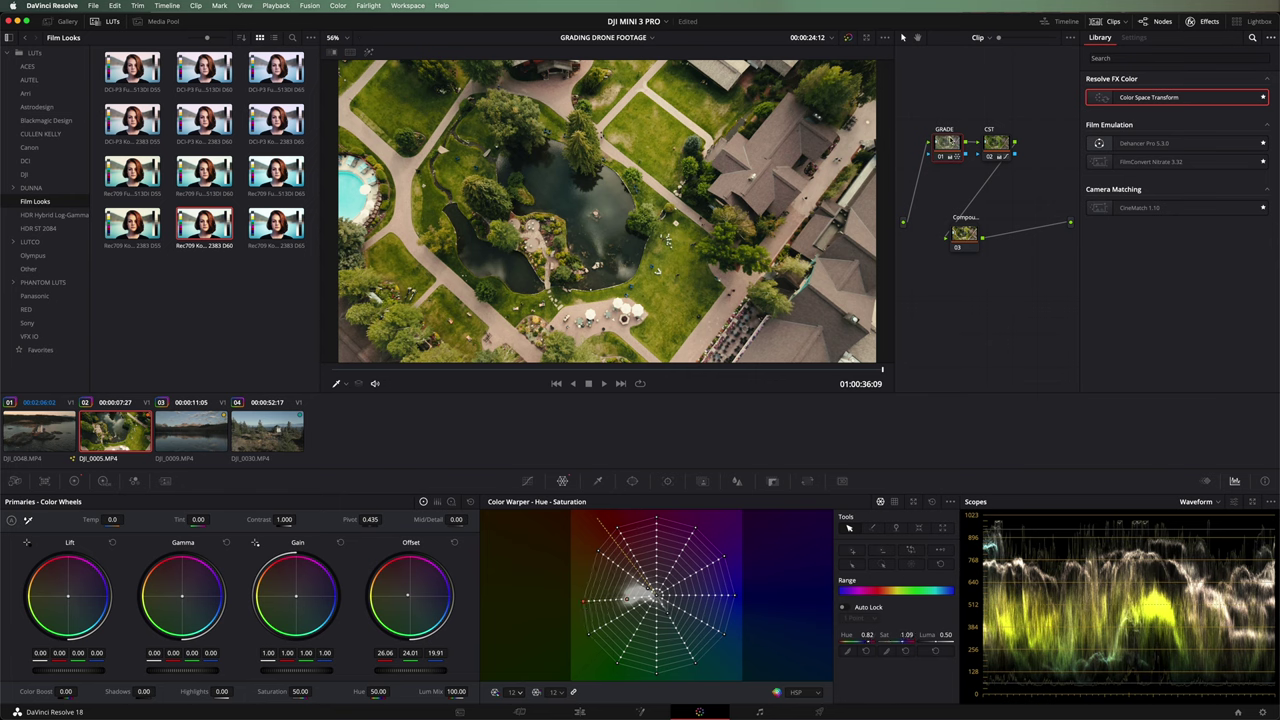
key("ctrl+d")
key("ctrl+d")
key("ctrl+d")
key("ctrl+d")
key("ctrl+d")
key("ctrl+d")
left_click(966, 236)
key("ctrl+d")
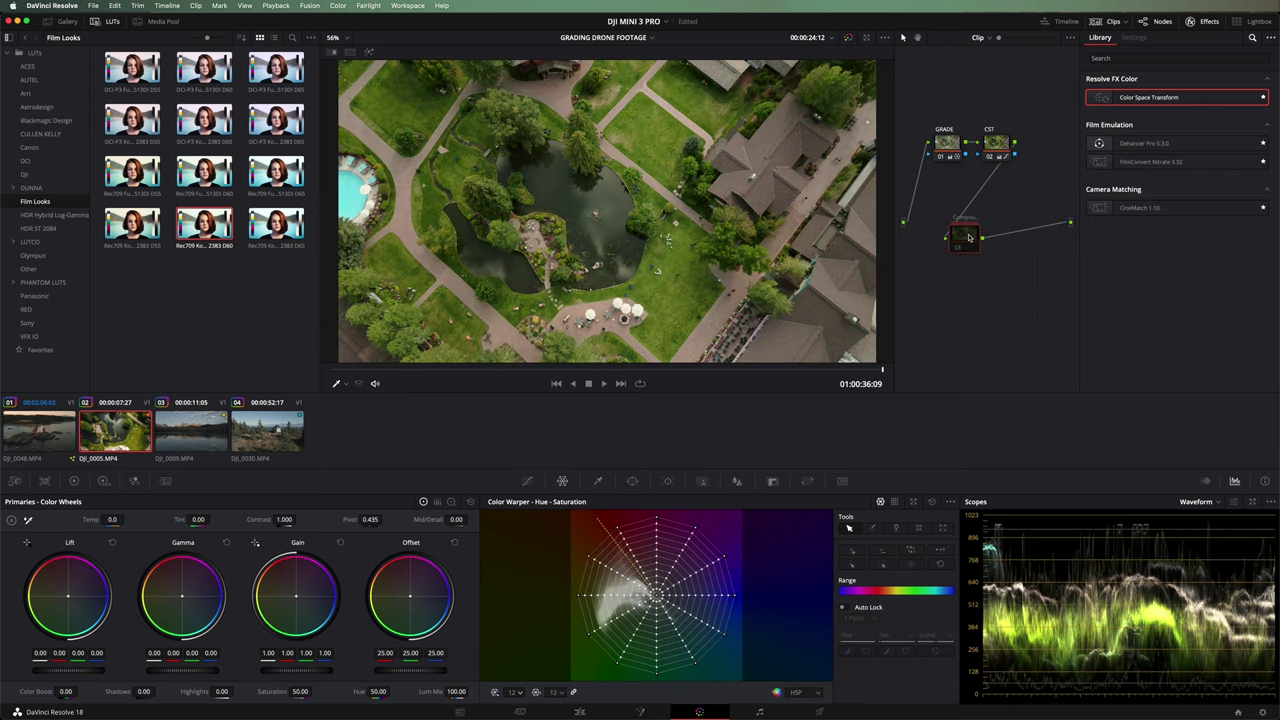
key("ctrl+d")
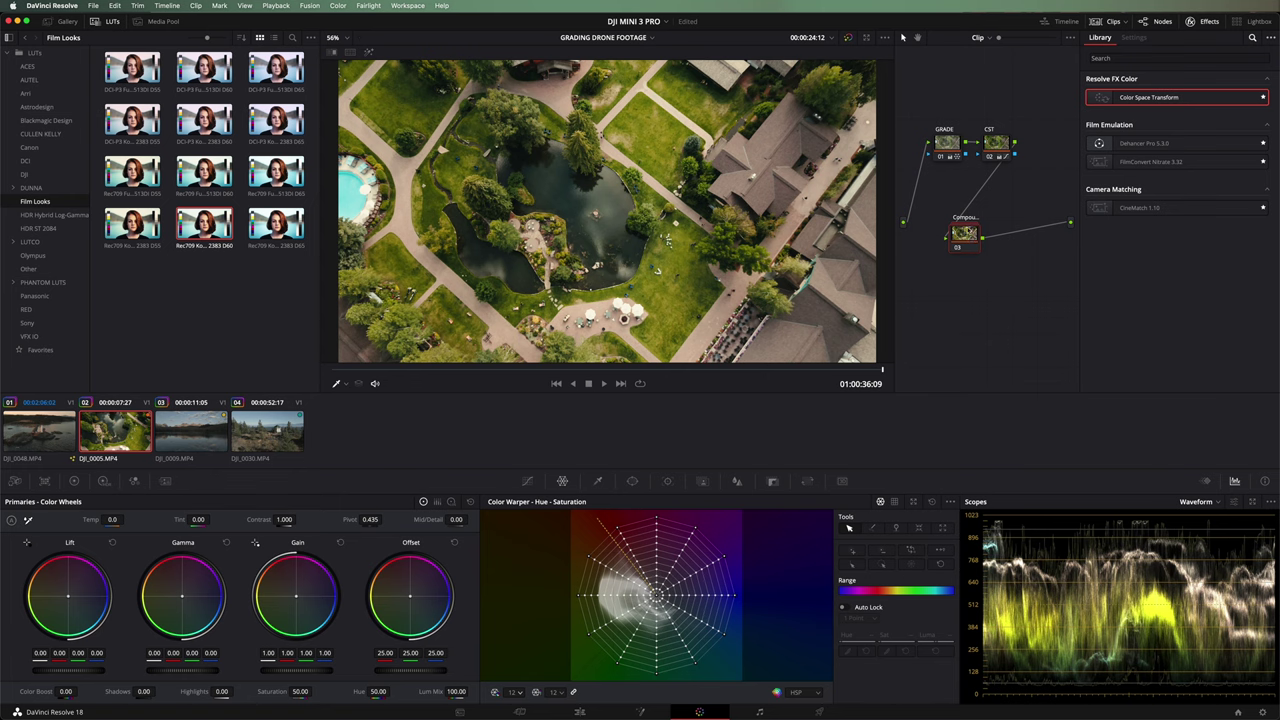
- Reduce the compound node's key output gain, trying 0.7 and settling on 0.85
left_click(772, 481)
left_click(849, 605)
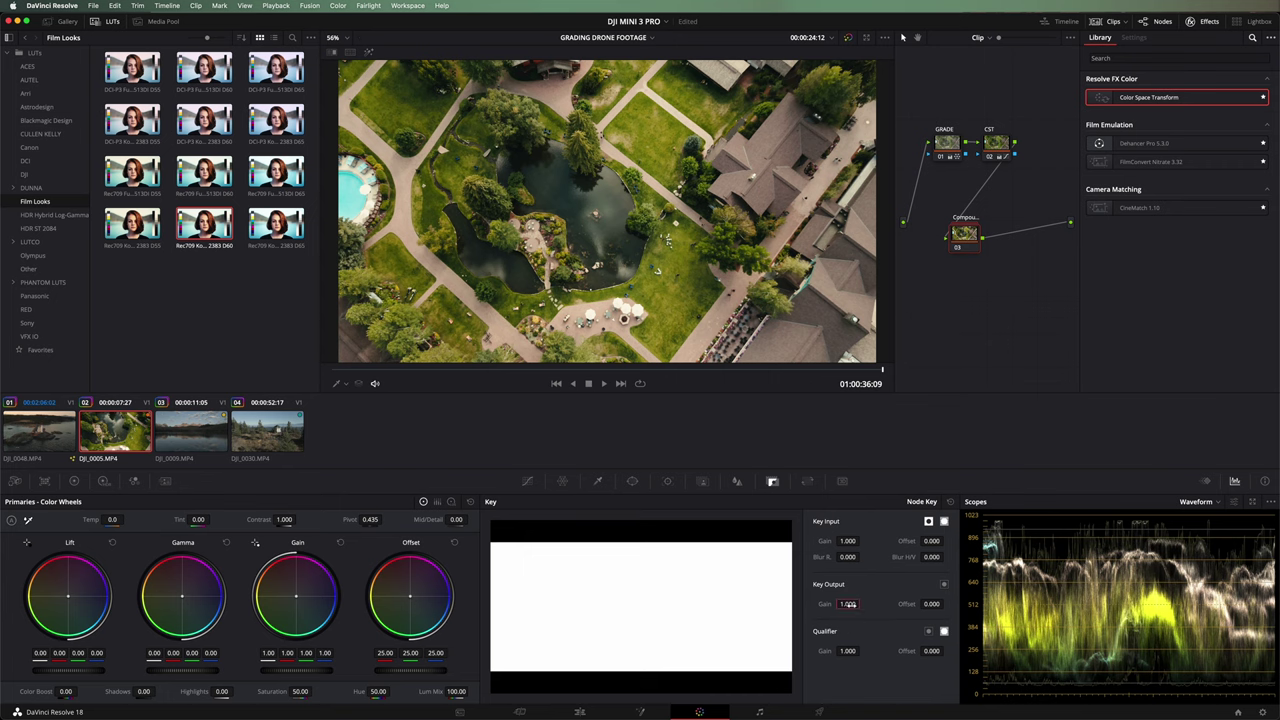
type("0.7")
key("Return")
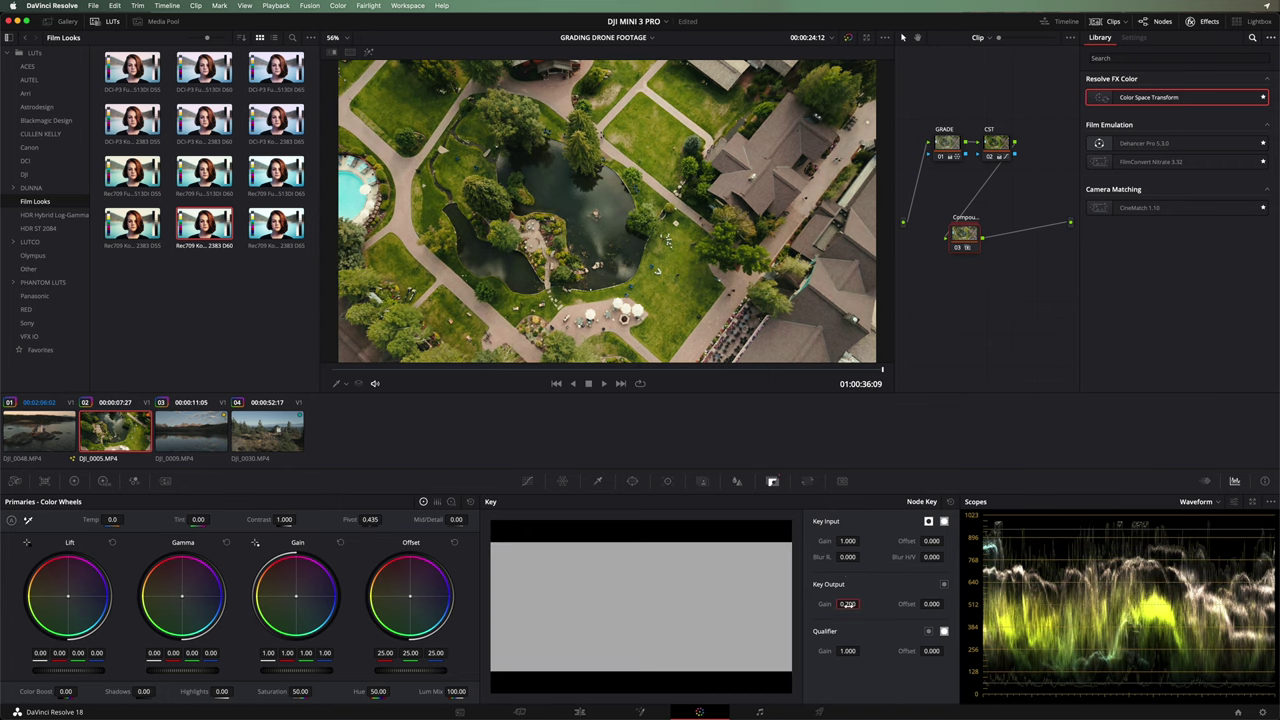
left_click(849, 605)
key("Return")
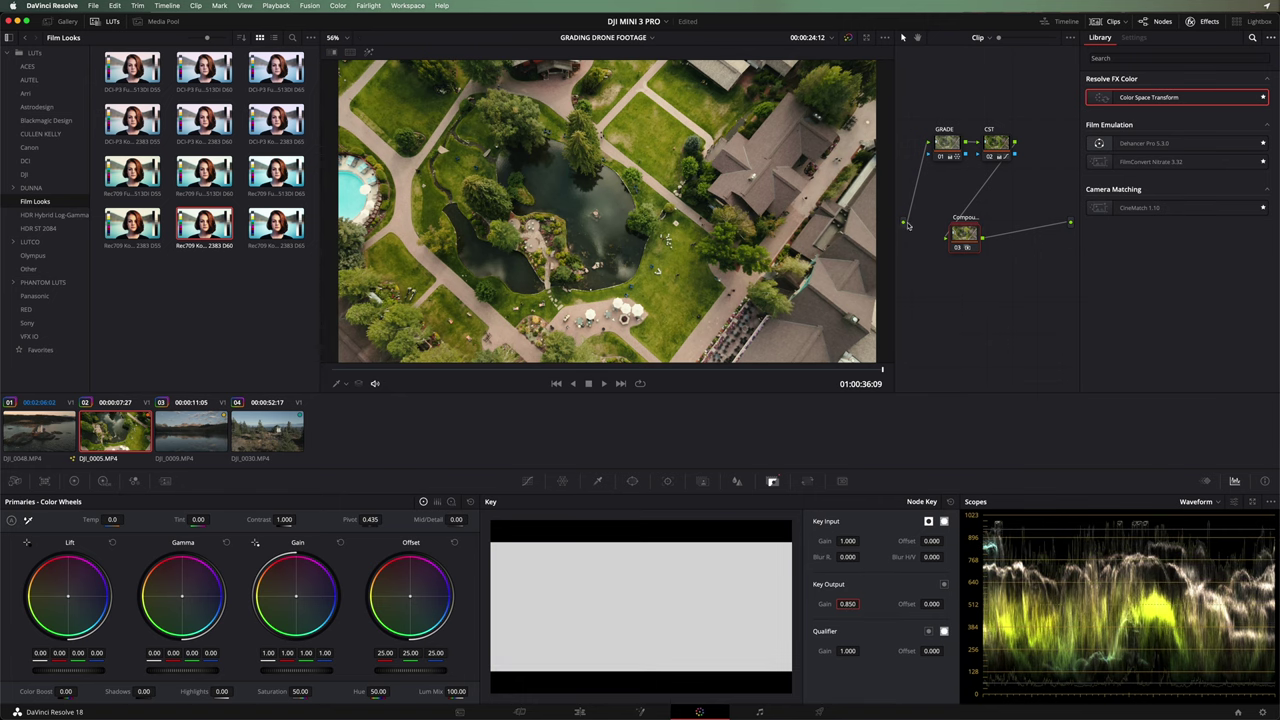
- Compare the pond clip with all nodes bypassed and with only the GRADE node bypassed
left_click(944, 147)
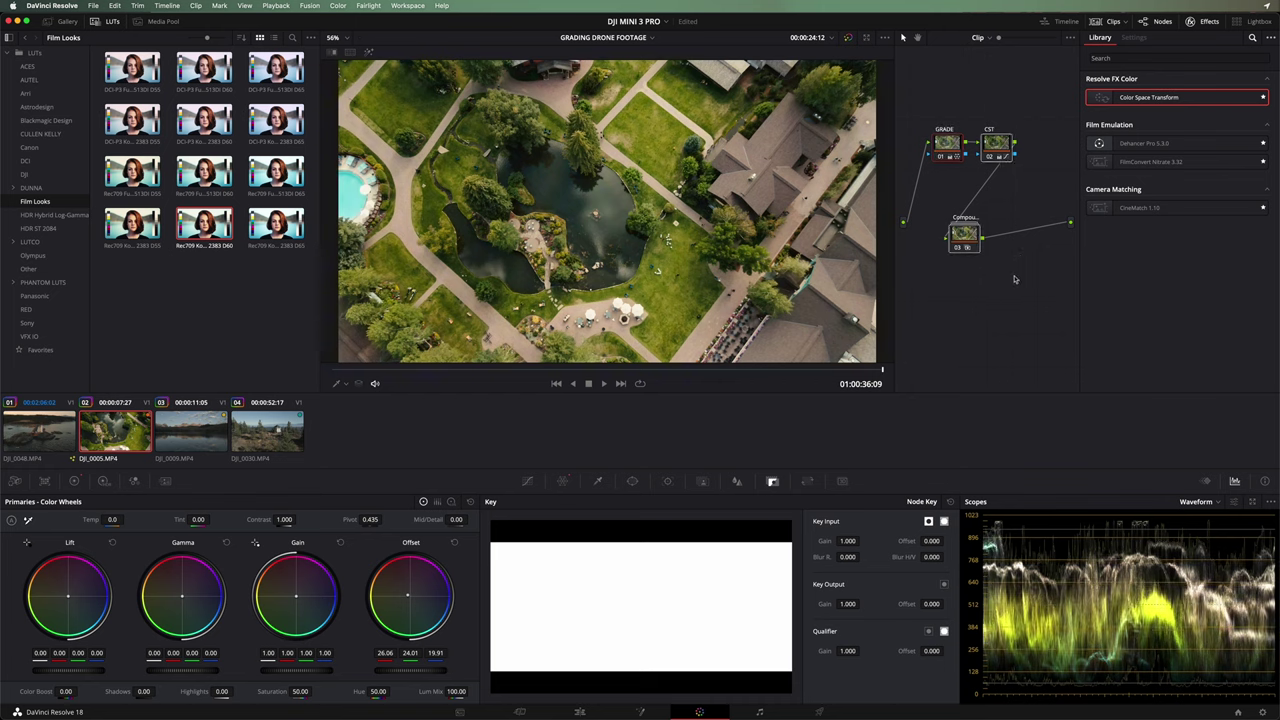
key("shift+d")
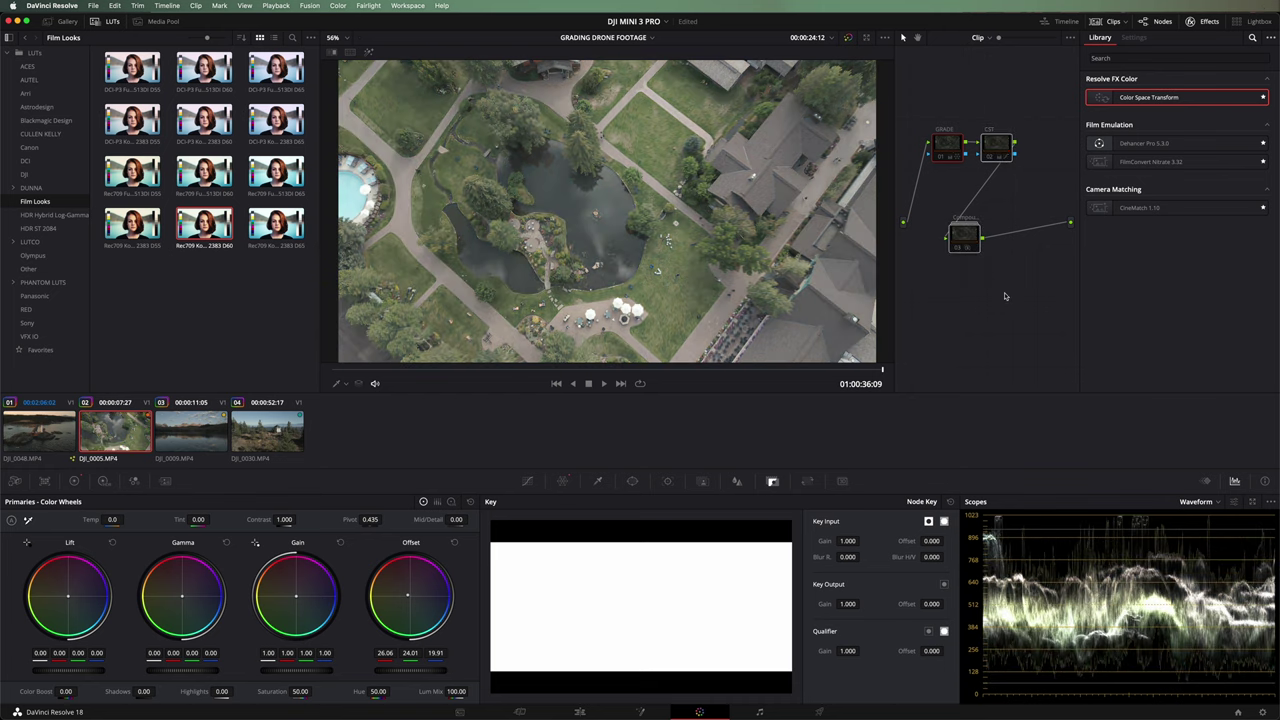
key("shift+d")
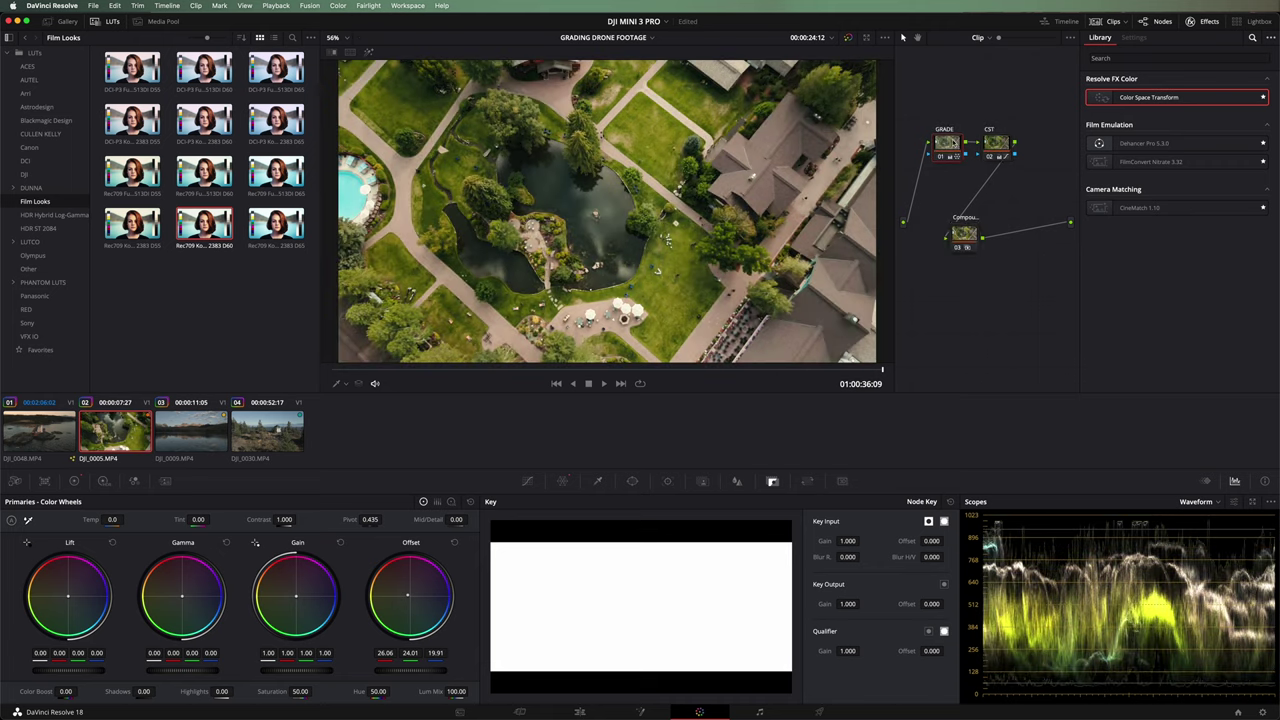
key("ctrl+d")
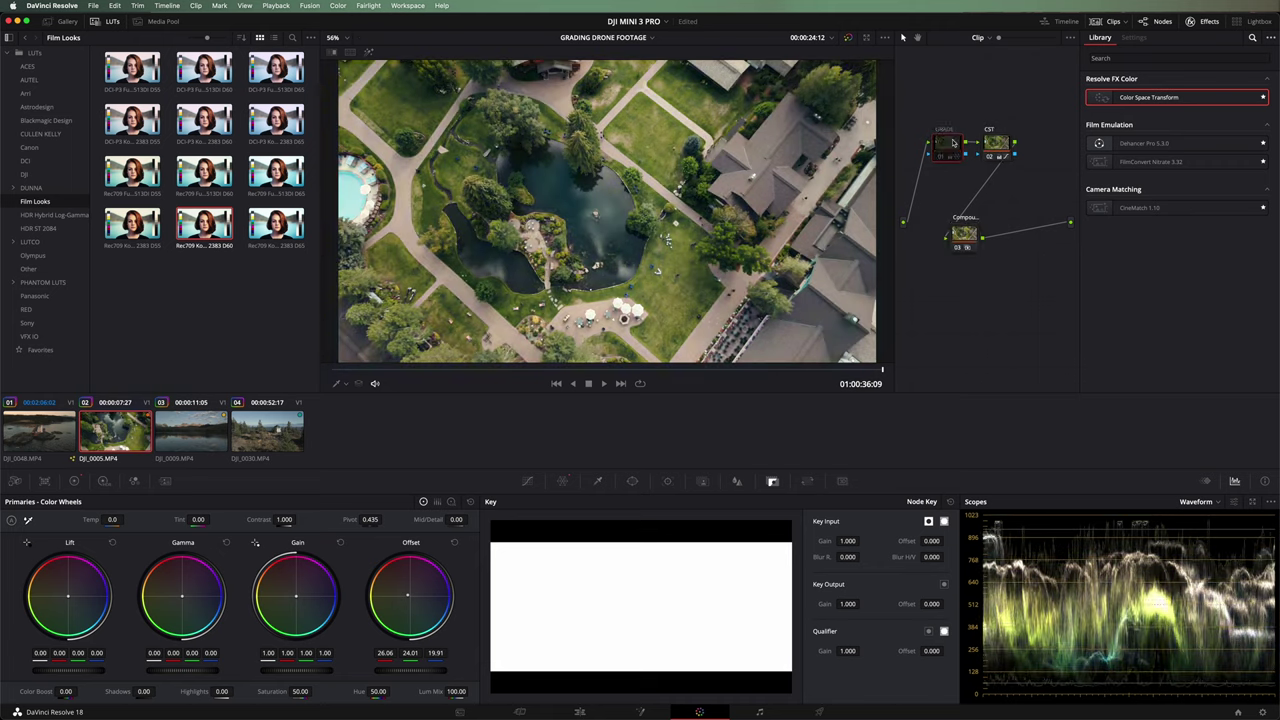
key("ctrl+d")
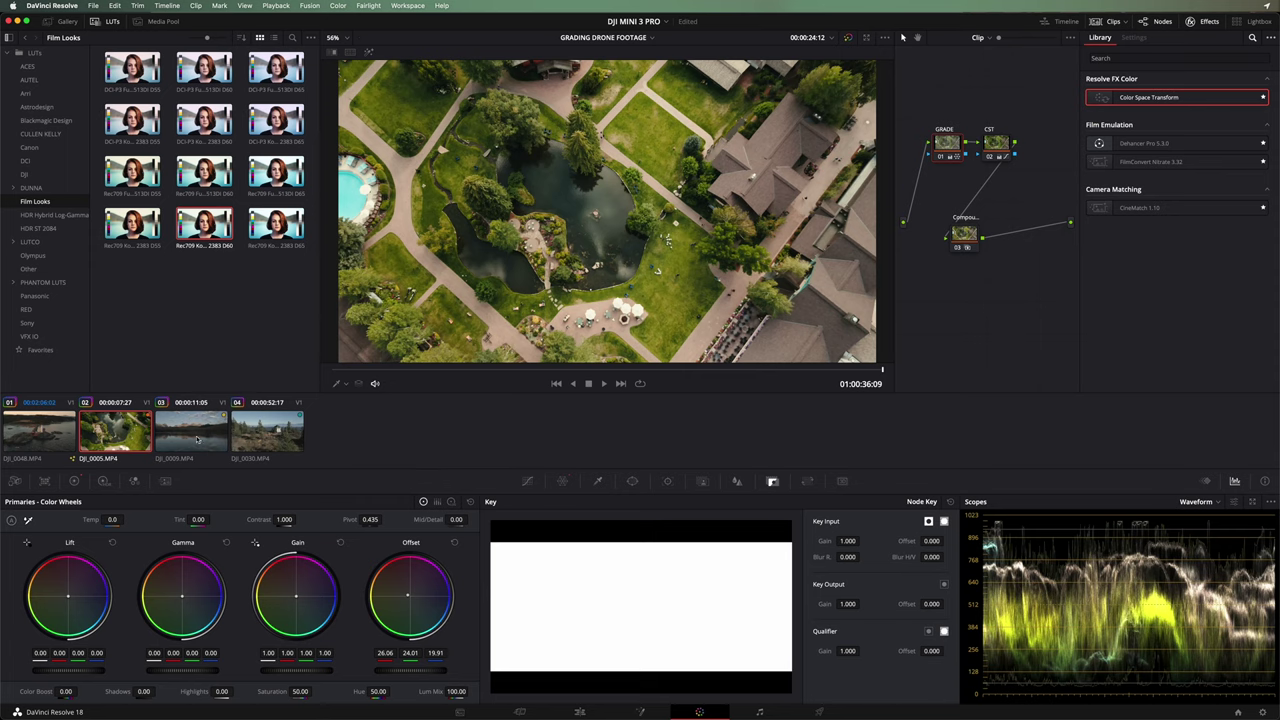
- On the lake clip DJI_0009, build a chain of four serial nodes and place the last two below the first two
left_click(197, 438)
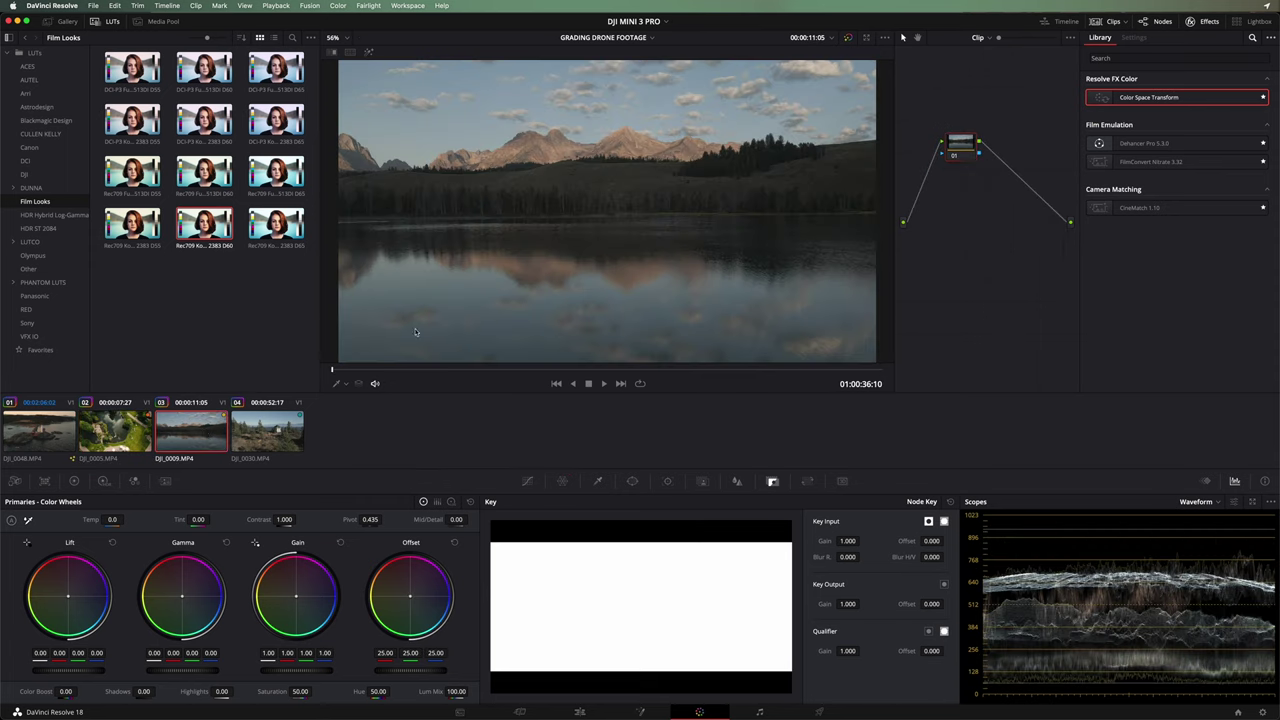
key("alt+s")
key("alt+s")
key("alt+p")
left_click_drag(666, 264, 834, 342)
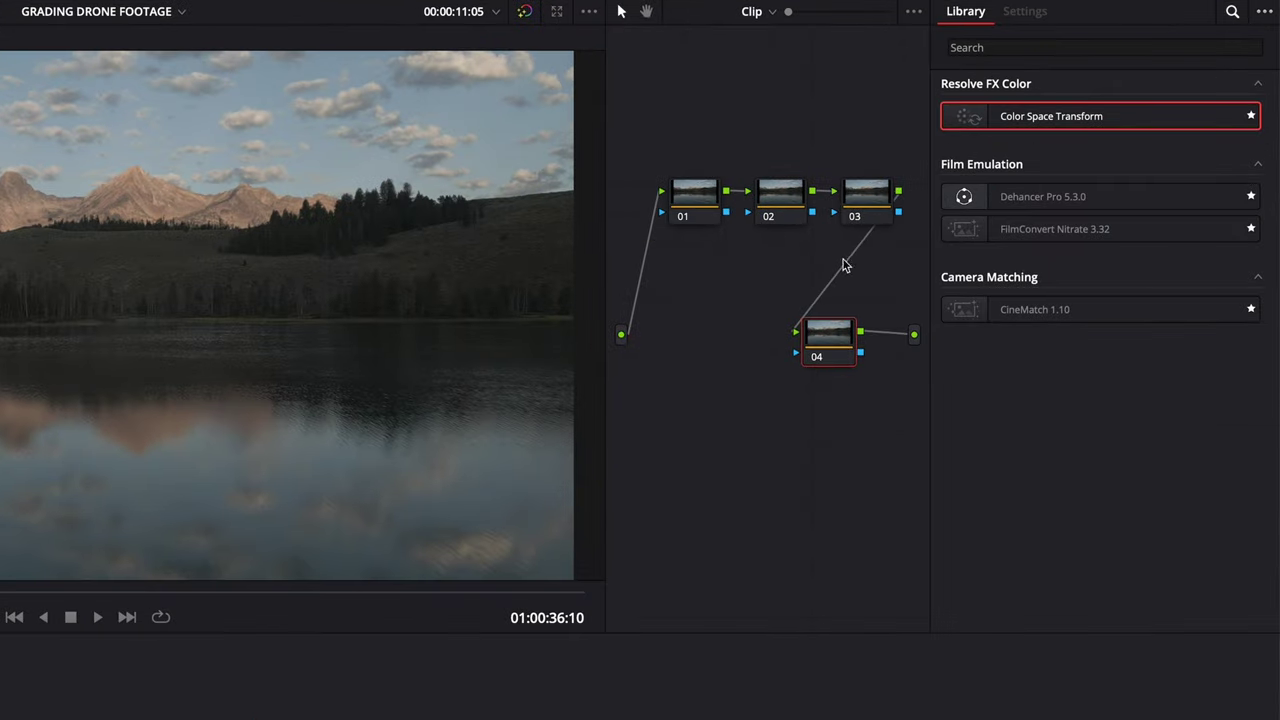
left_click_drag(868, 196, 694, 340)
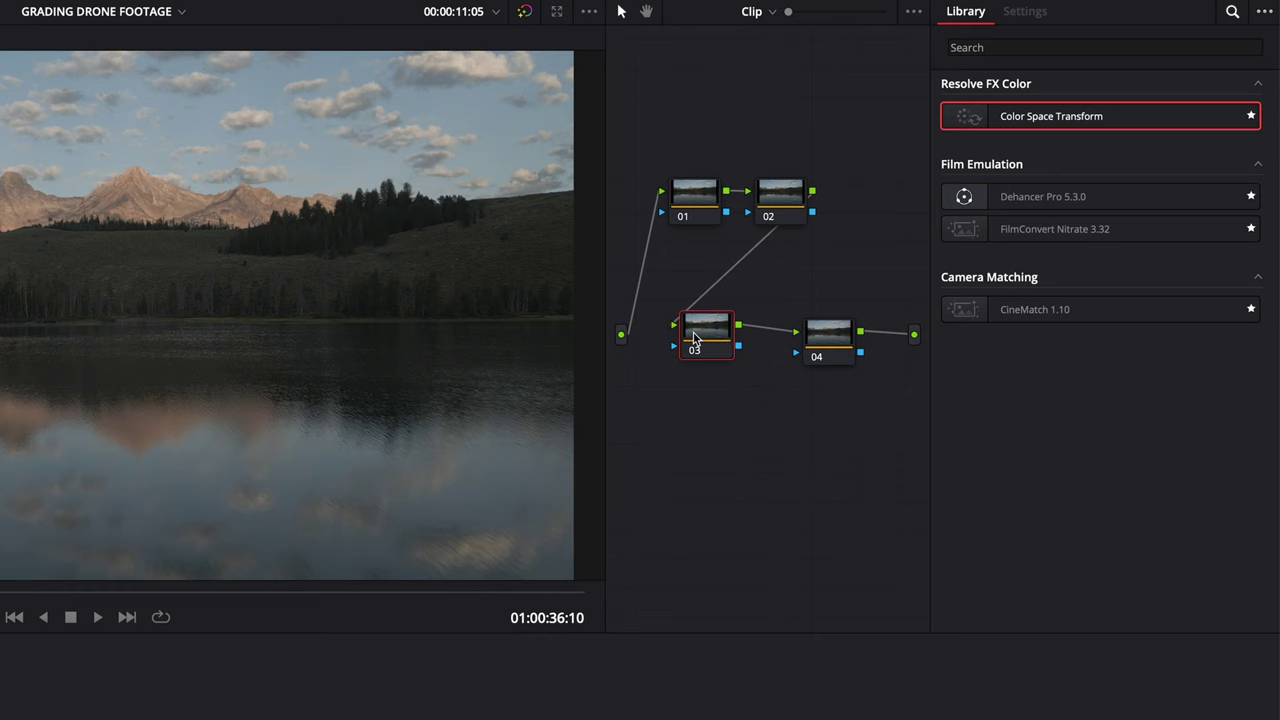
- Label the third node CINEON and give it a Color Space Transform with output gamma Cineon Film Log
type("NEON")
left_click_drag(1033, 124, 712, 340)
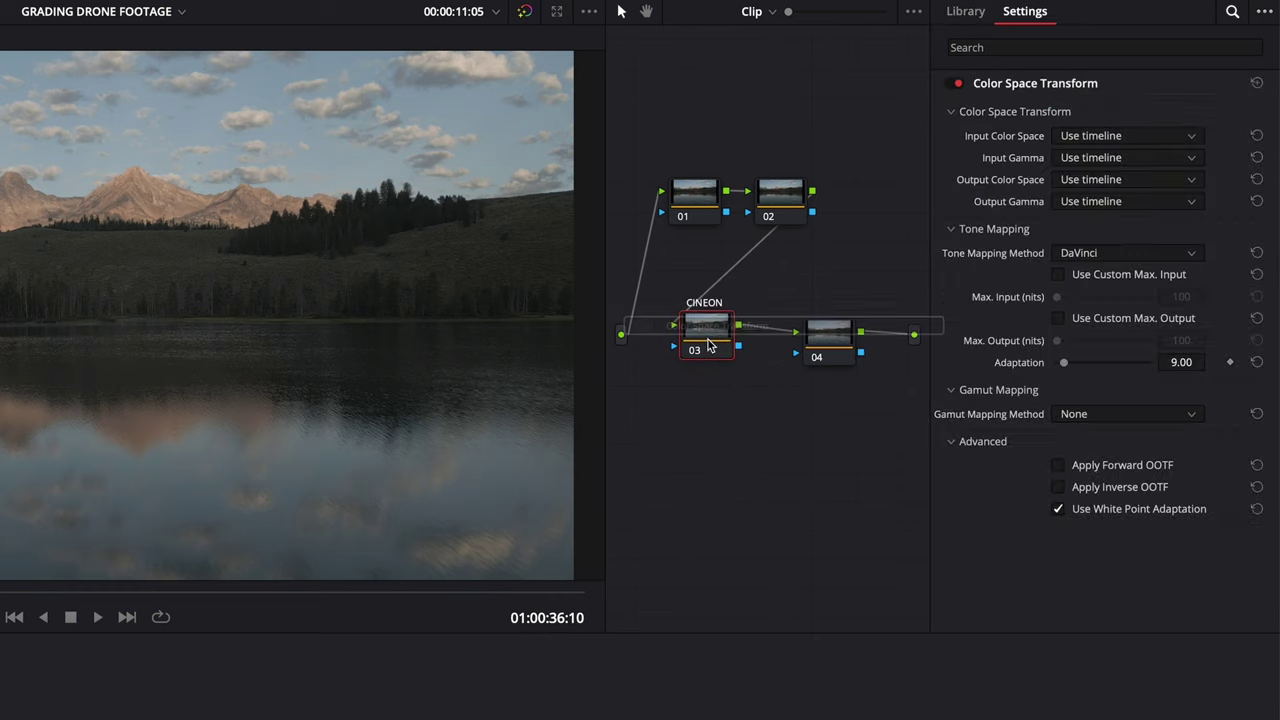
left_click(1125, 201)
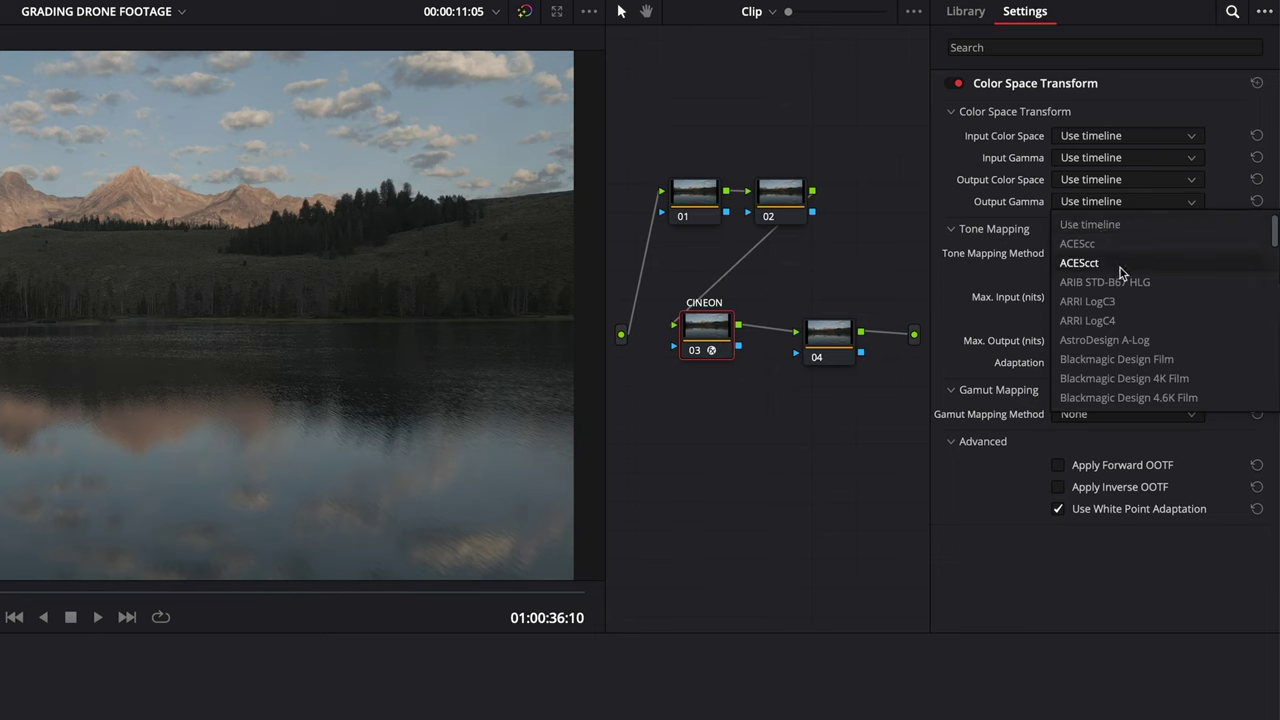
scroll(1120, 268, "down", 5)
scroll(1110, 283, "down", 3)
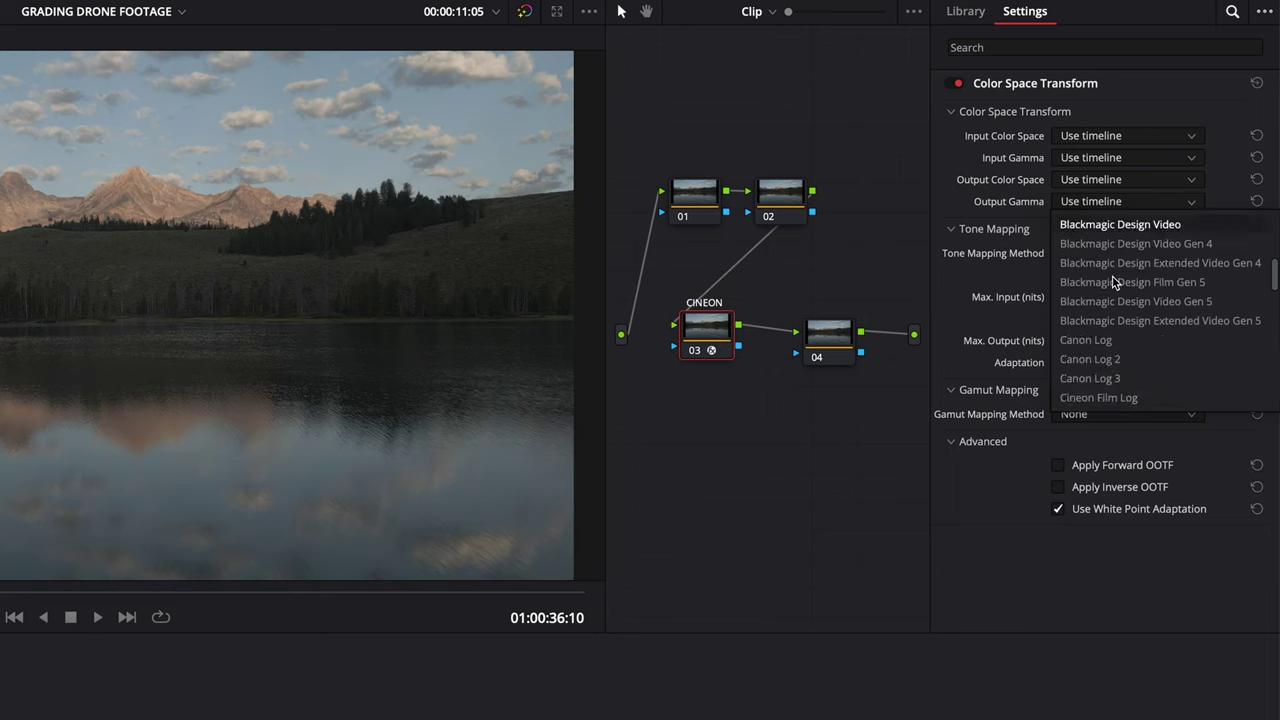
left_click(1112, 340)
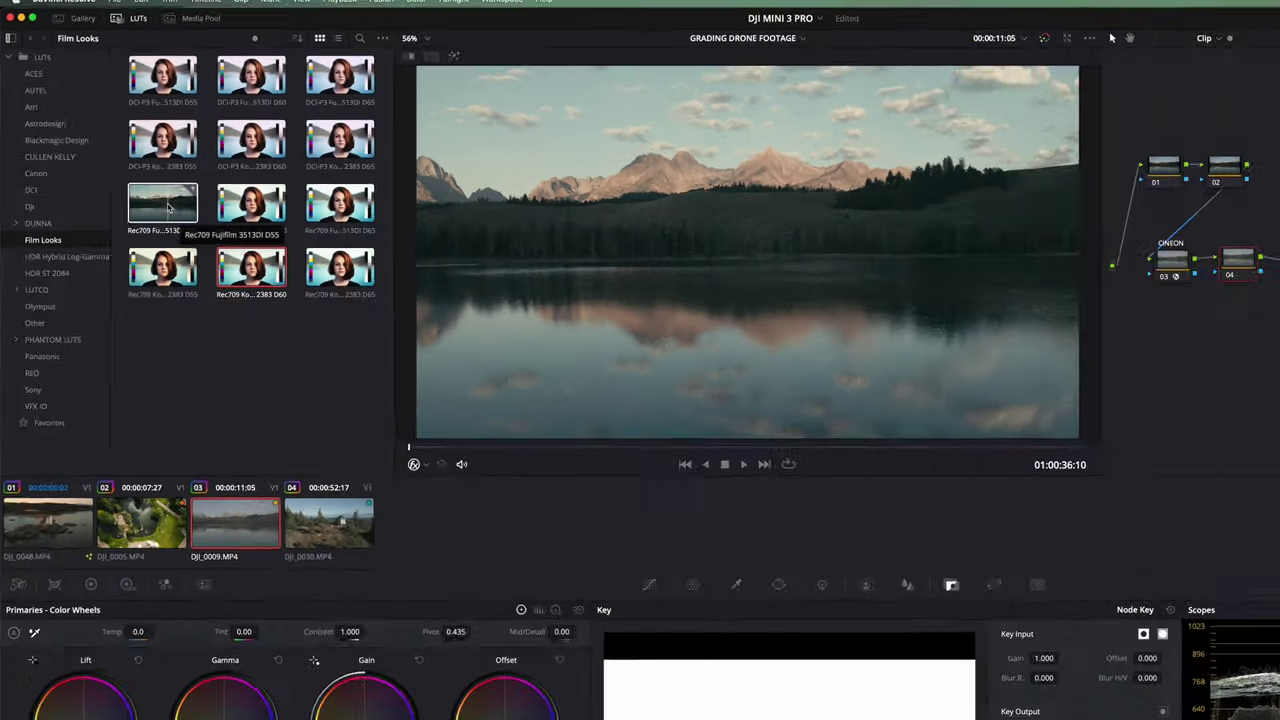
- Apply the Rec709 Kodak 2383 D60 film look to the fourth node and combine it with the CINEON node into a compound node
left_click(231, 272)
left_click(952, 216)
right_click(952, 216)
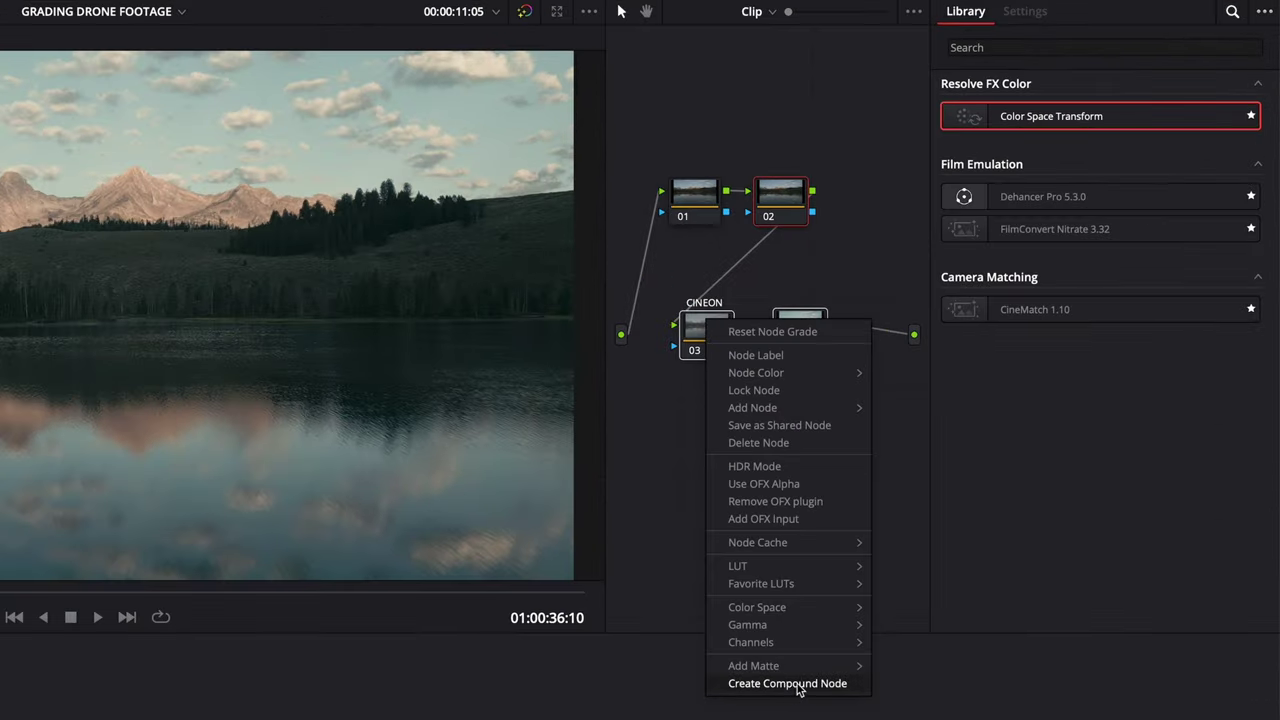
left_click(787, 683)
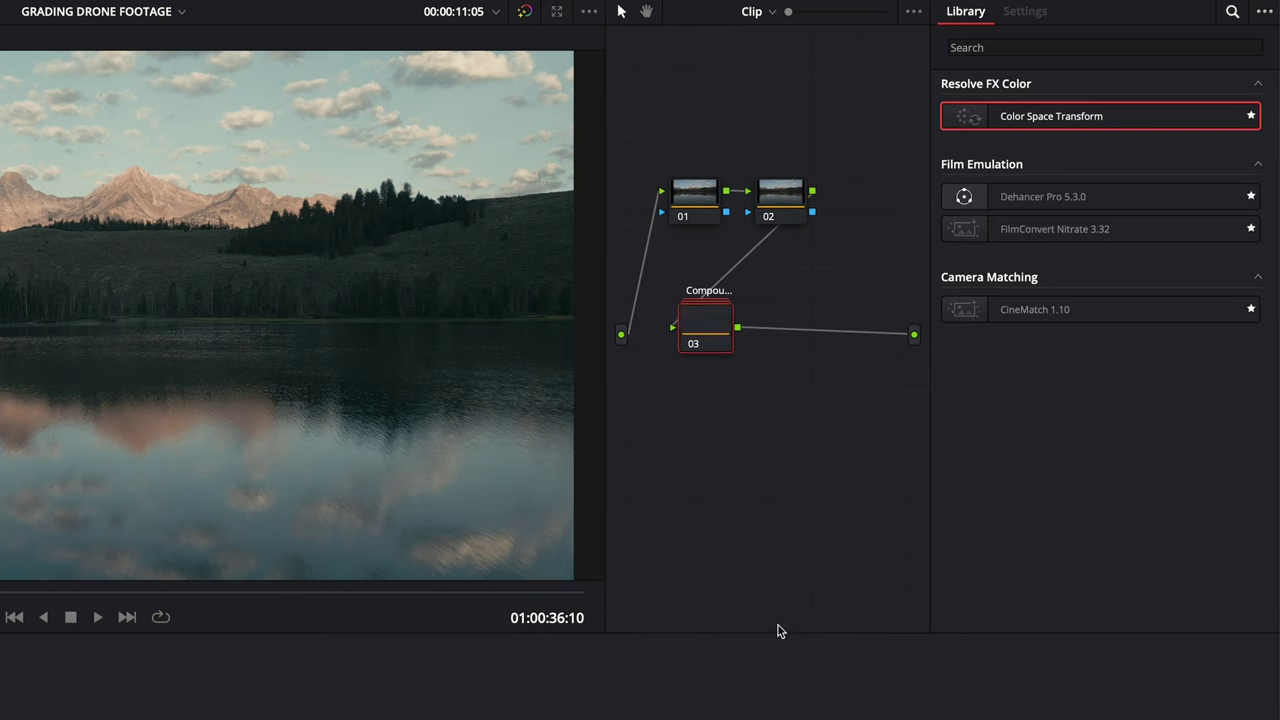
- Place the second node beside the compound node, label it CST, and set its Shadows to 21.00
left_click_drag(714, 351, 765, 370)
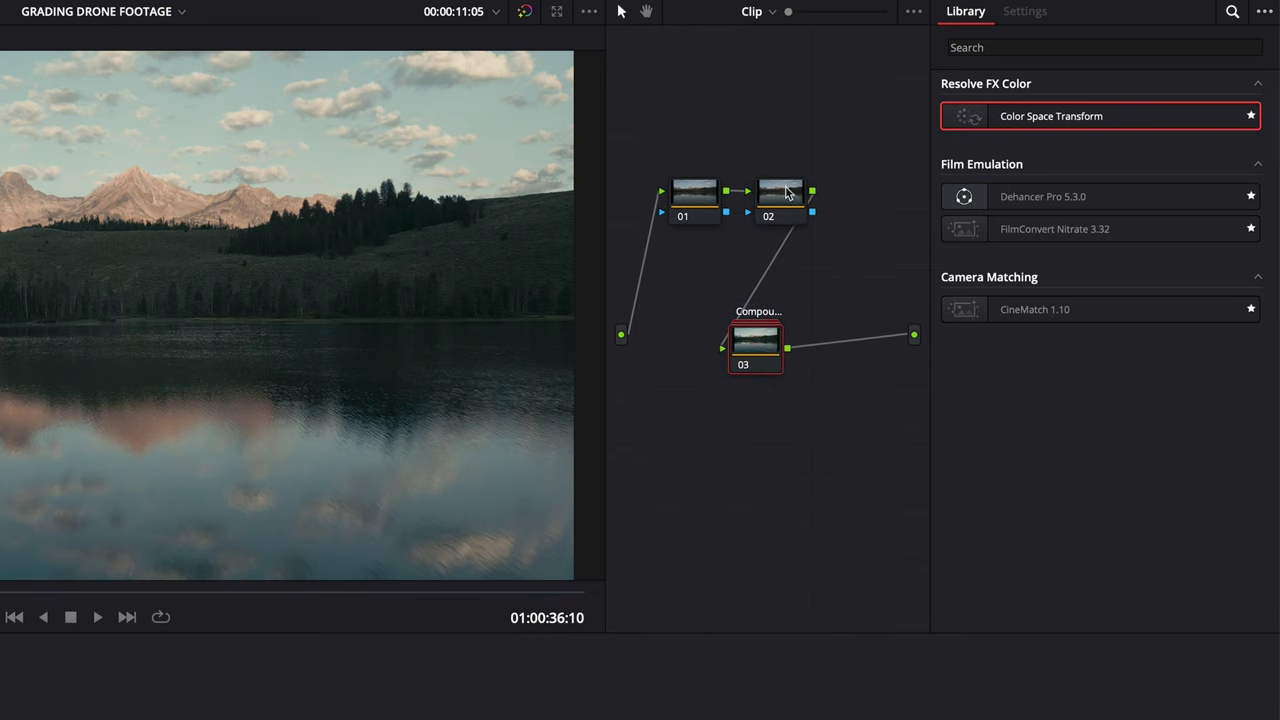
left_click_drag(760, 200, 732, 345)
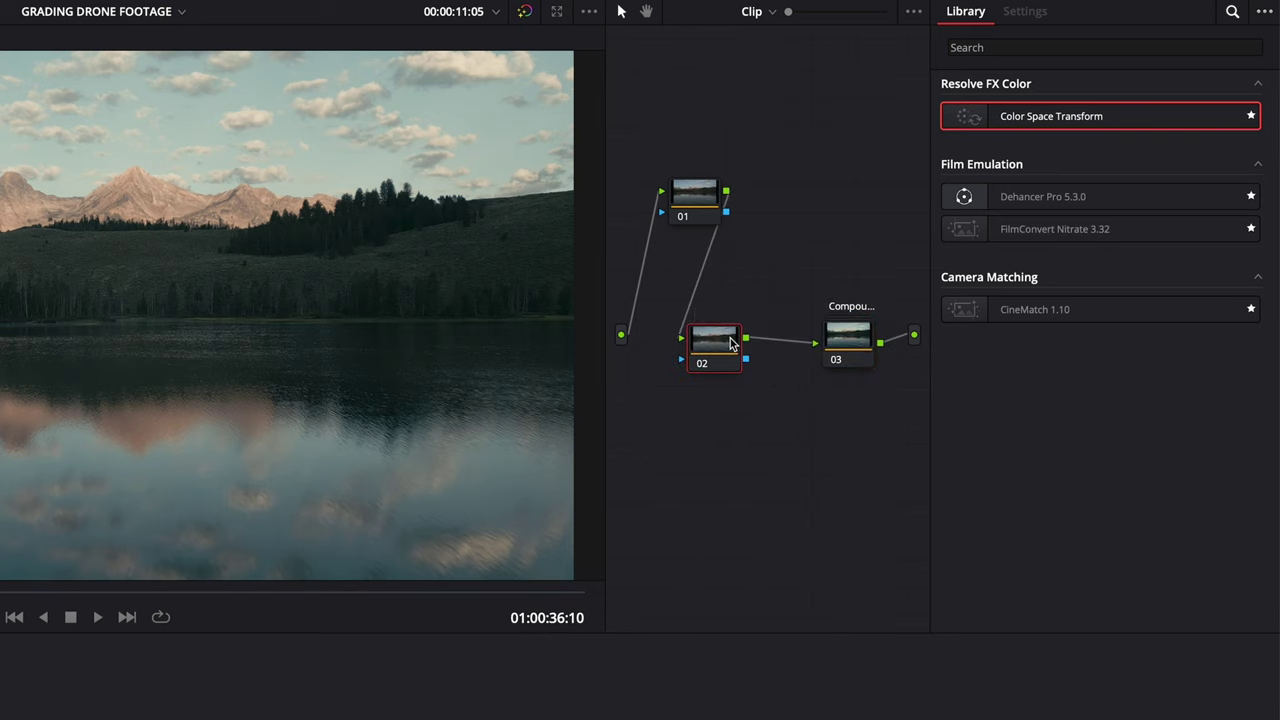
type("CST")
key("Return")
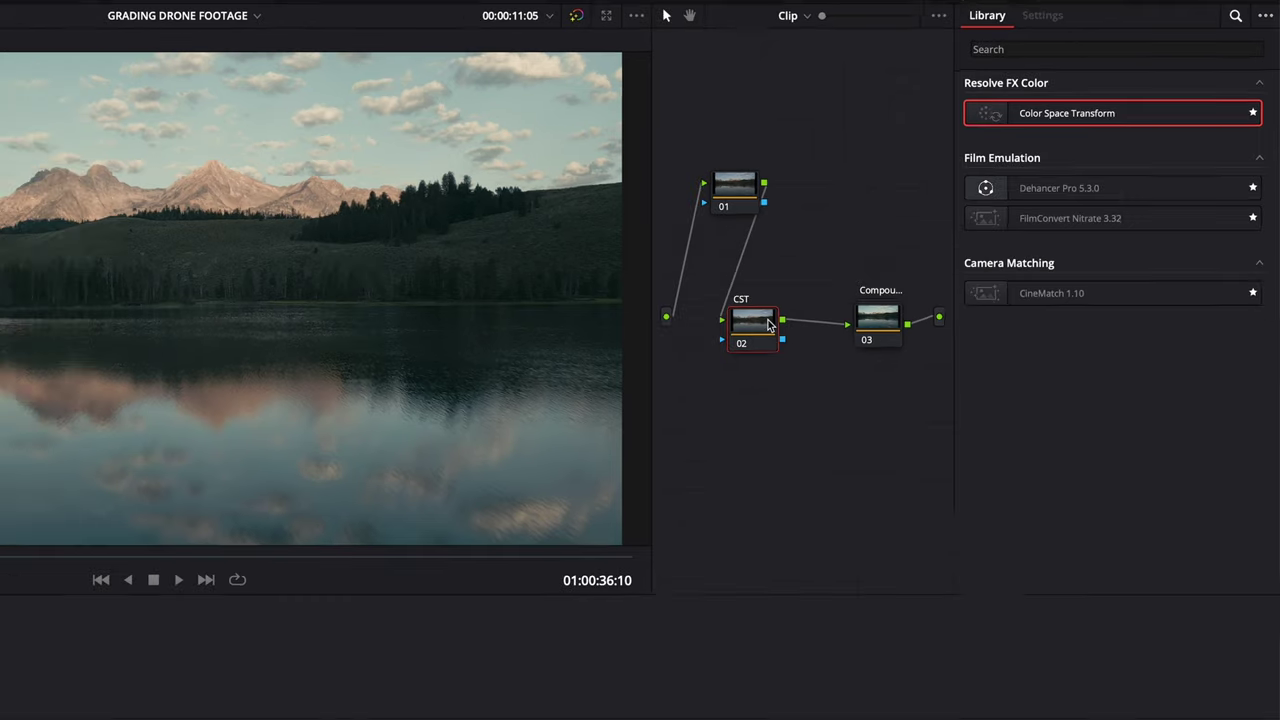
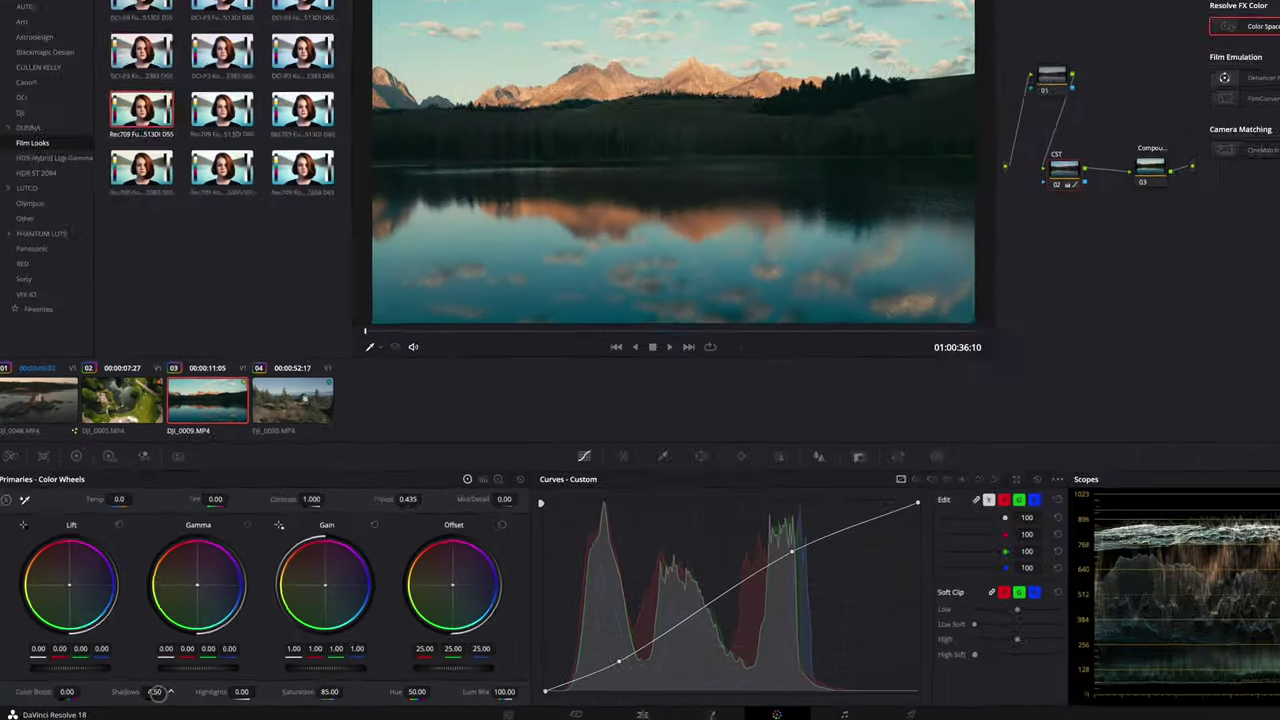
left_click_drag(209, 693, 144, 691)
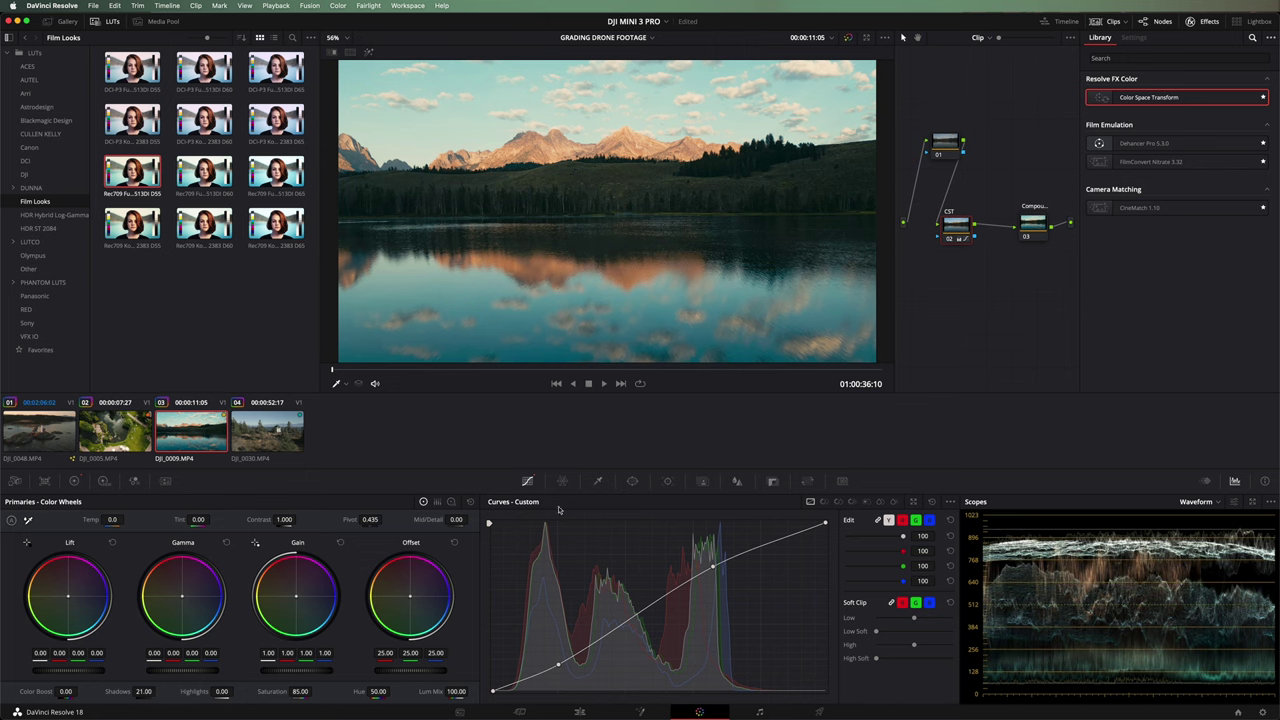
- On the first node, warm the image by shifting Offset toward orange, to 26.77 red, 24.09 green and 22.46 blue
left_click(942, 147)
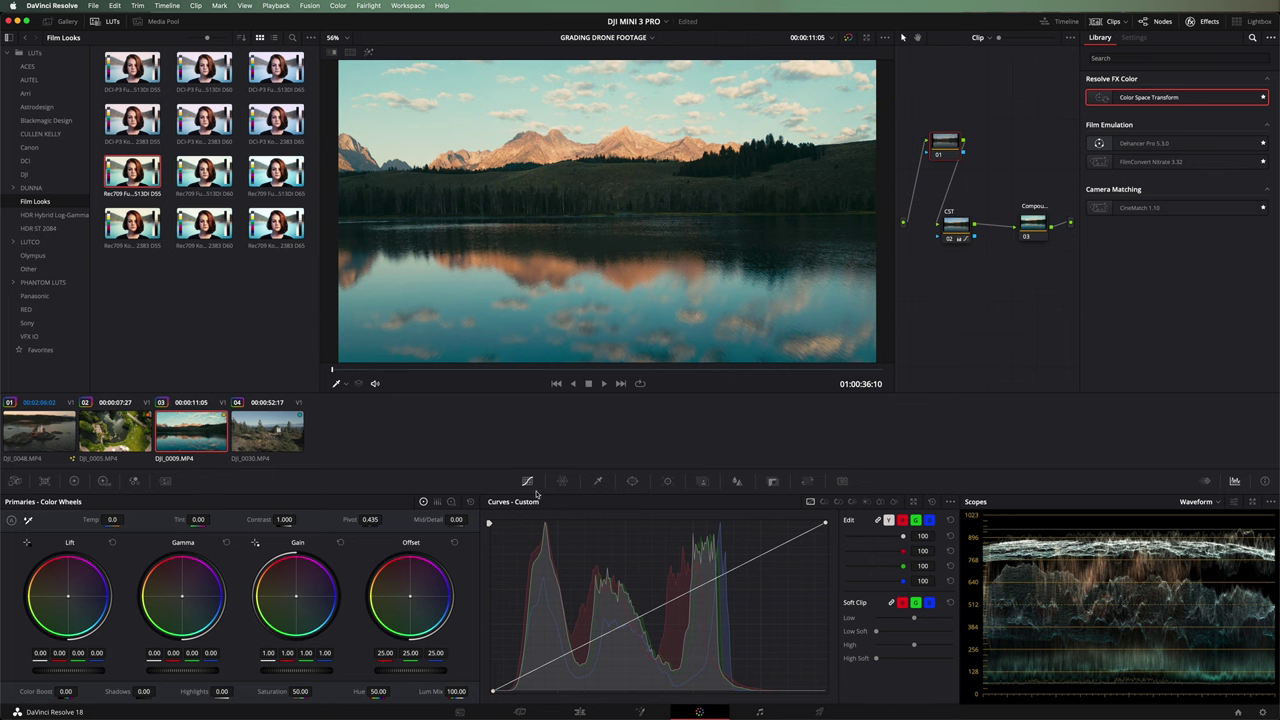
left_click(822, 504)
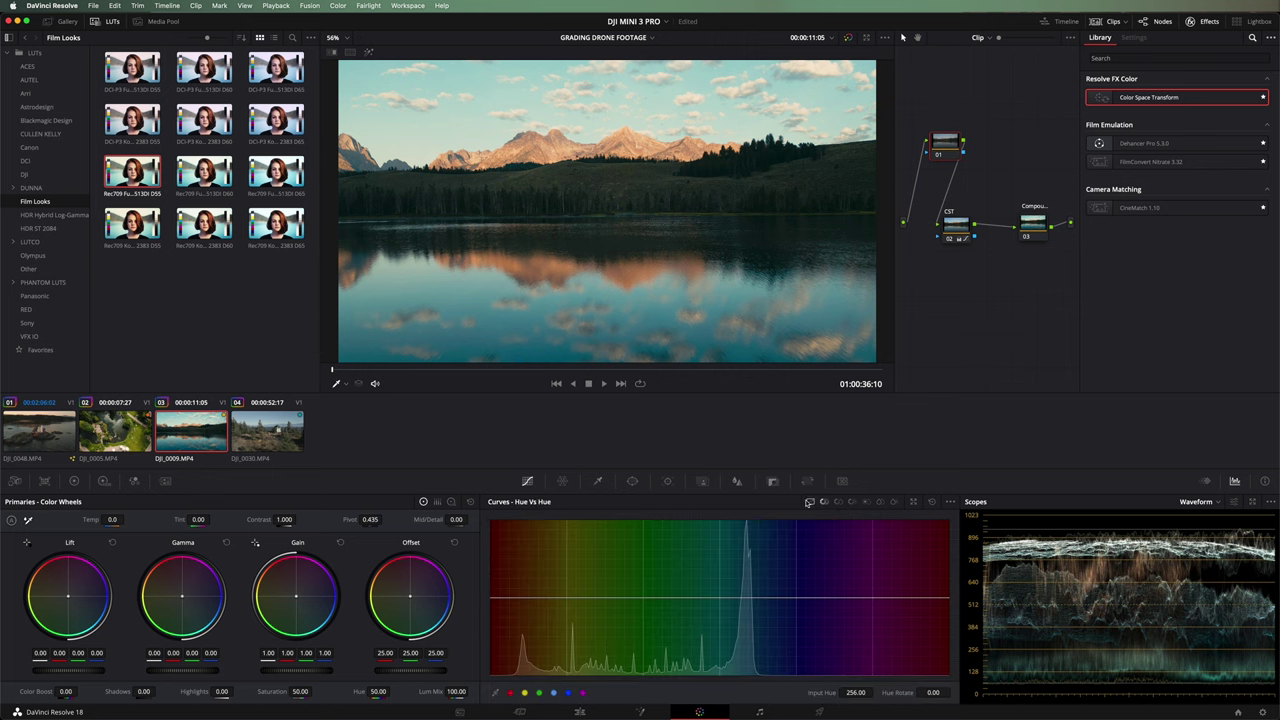
left_click(563, 483)
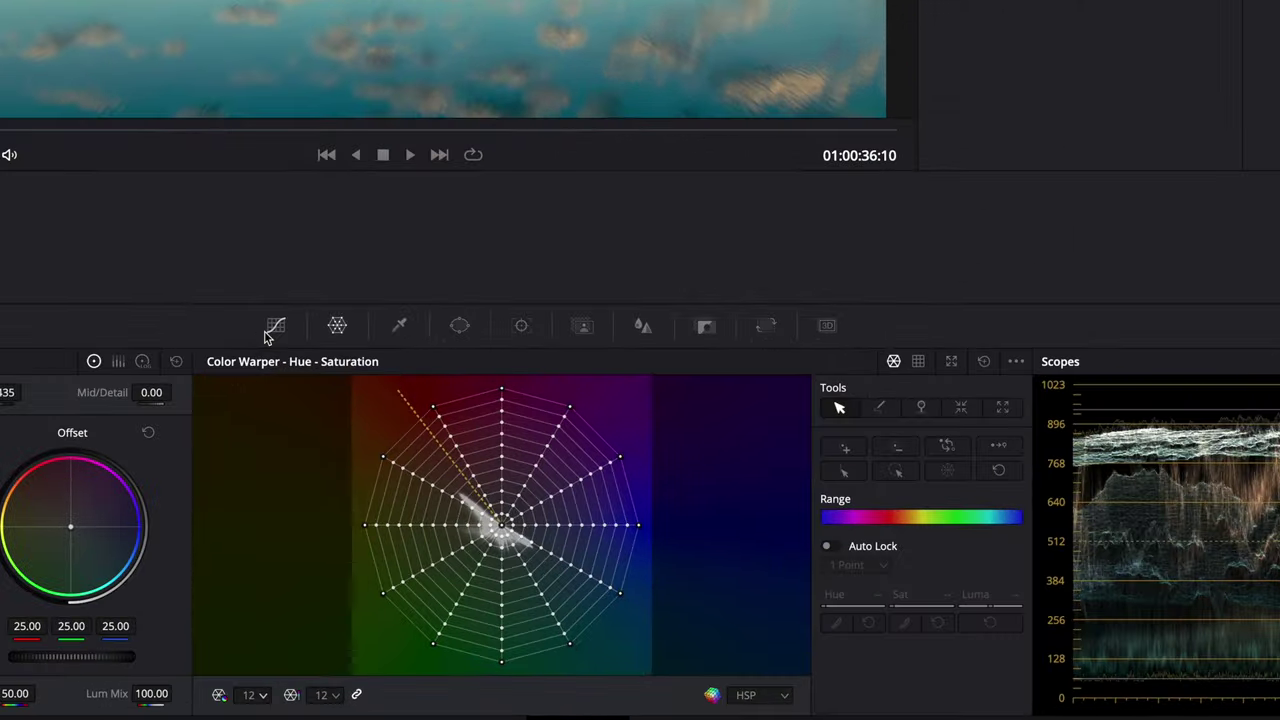
left_click(527, 483)
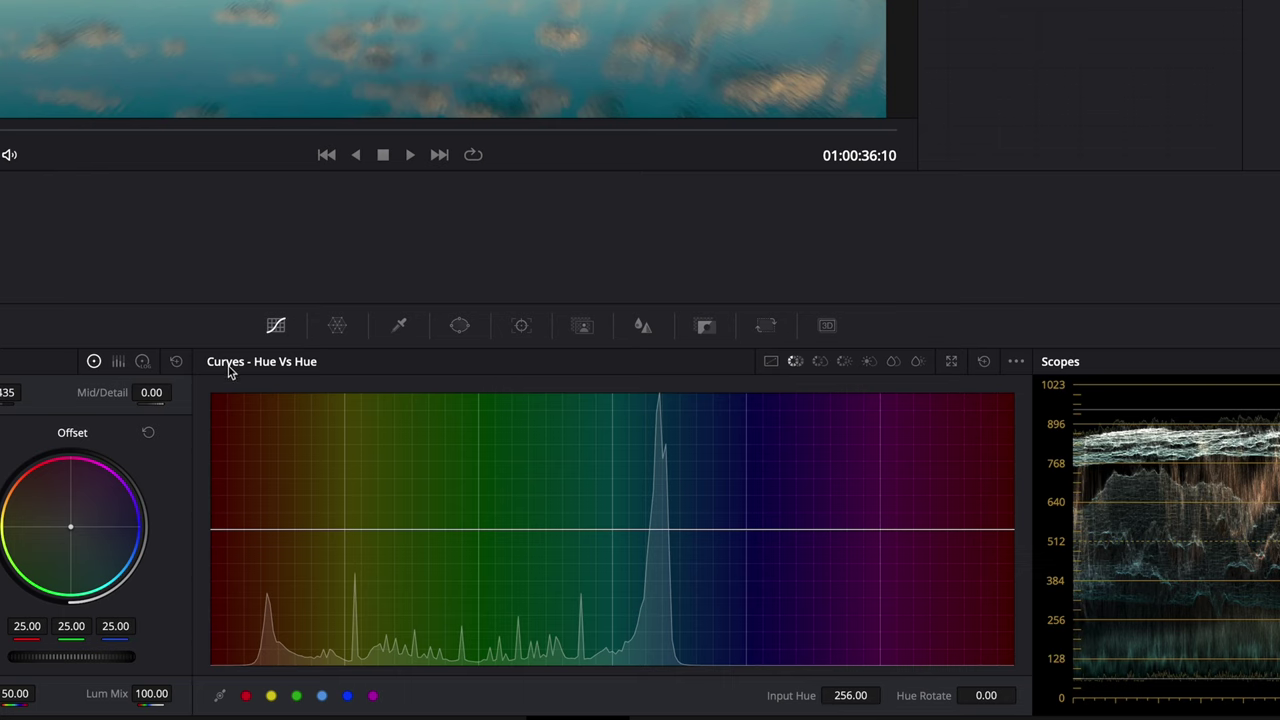
left_click(822, 365)
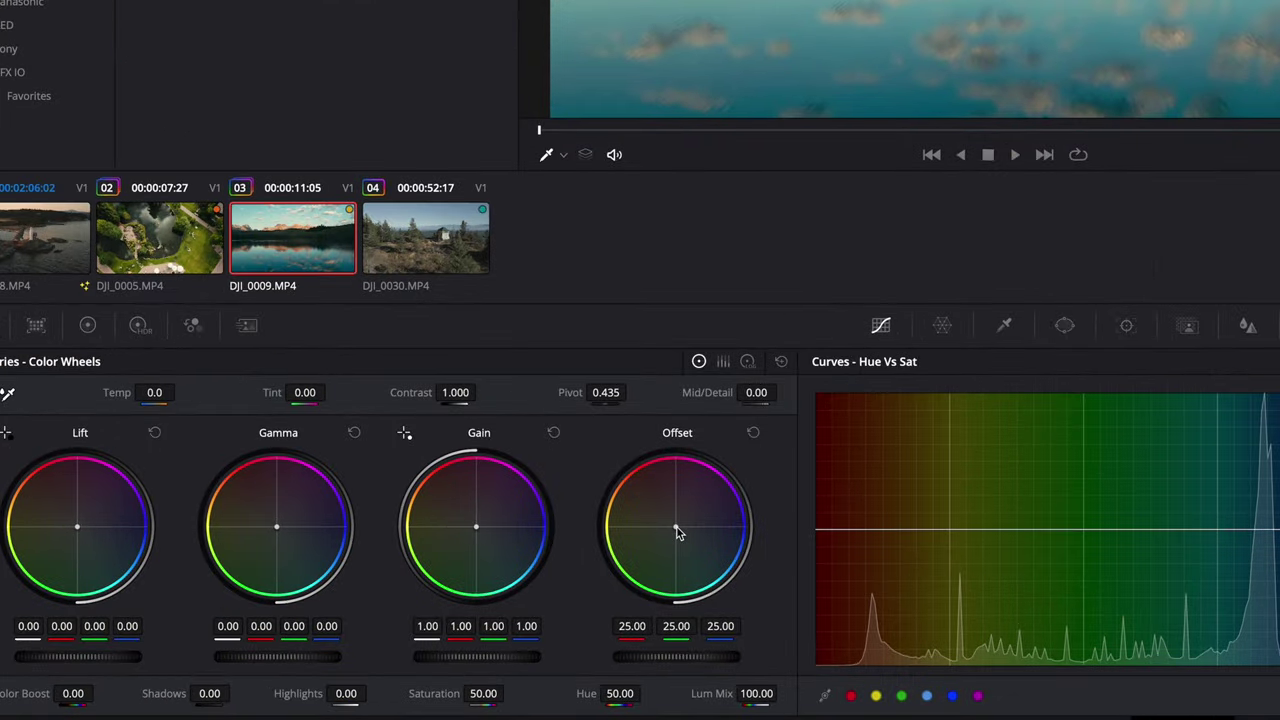
left_click_drag(412, 597, 407, 591)
left_click_drag(669, 519, 656, 494)
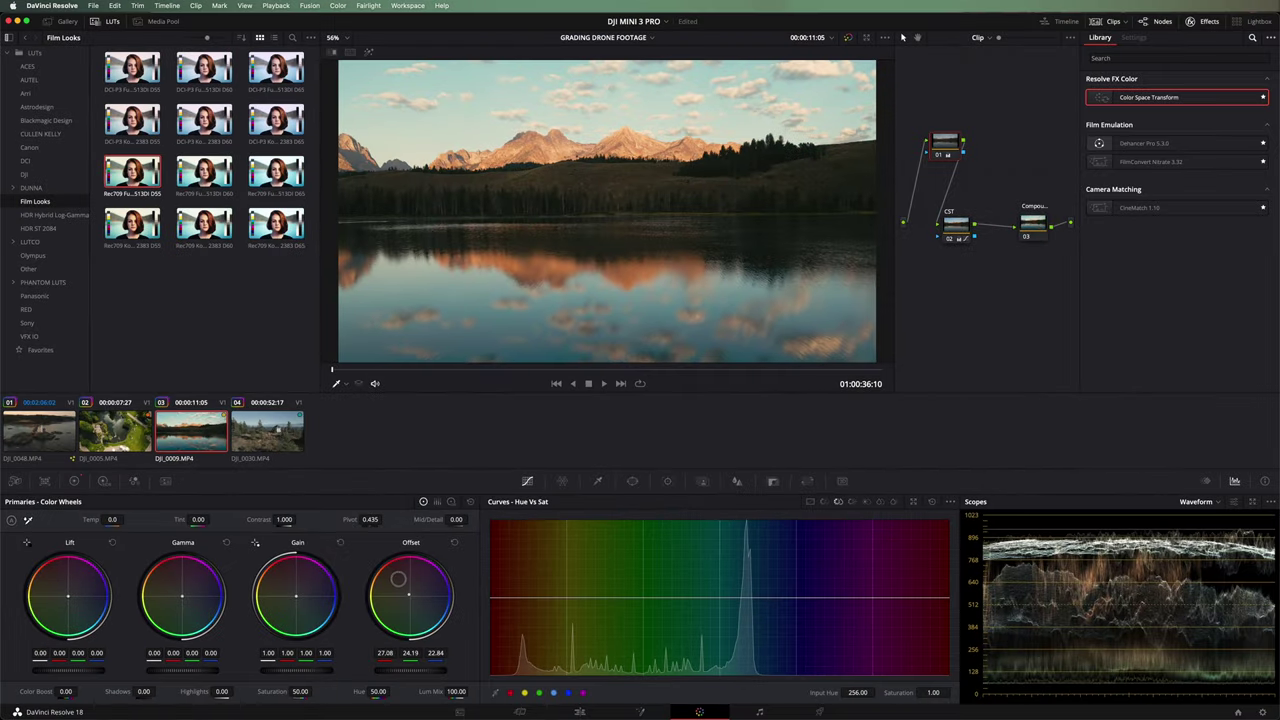
left_click_drag(397, 578, 397, 581)
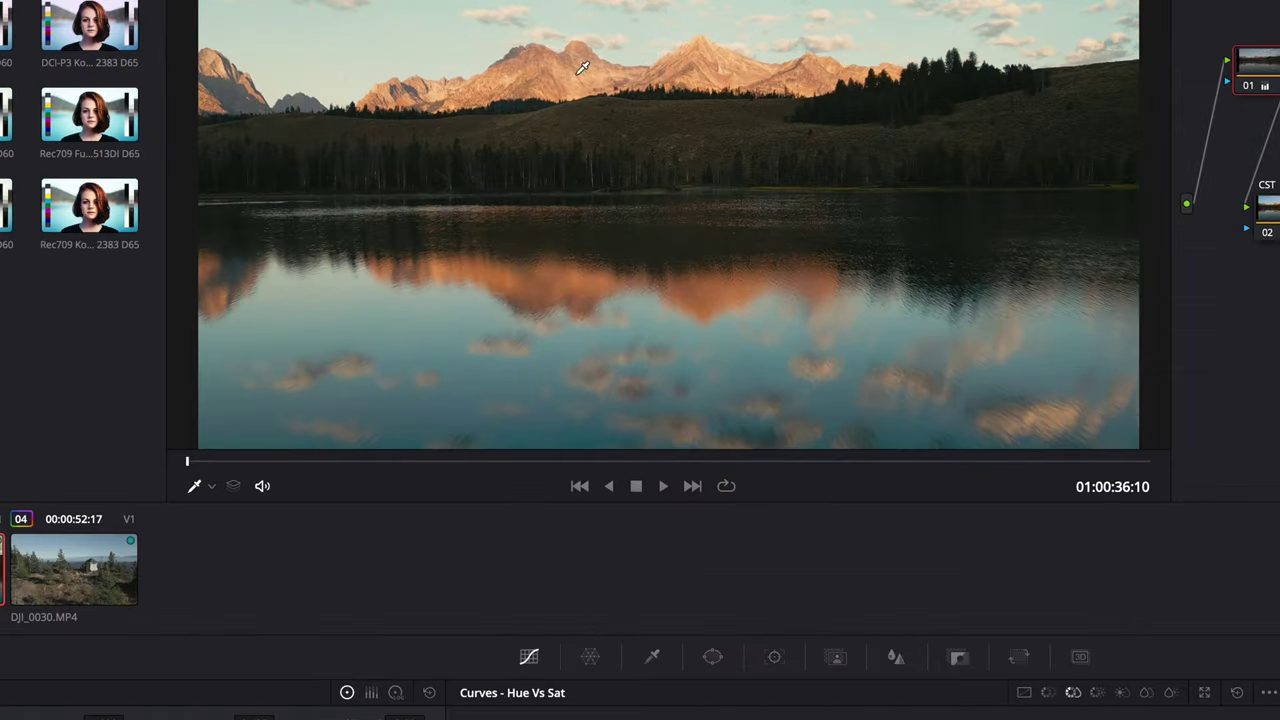
- Sample the sunlit mountain, anchor the other hues on the Hue Vs Sat curve, and raise the orange saturation to 1.17
left_click(212, 488)
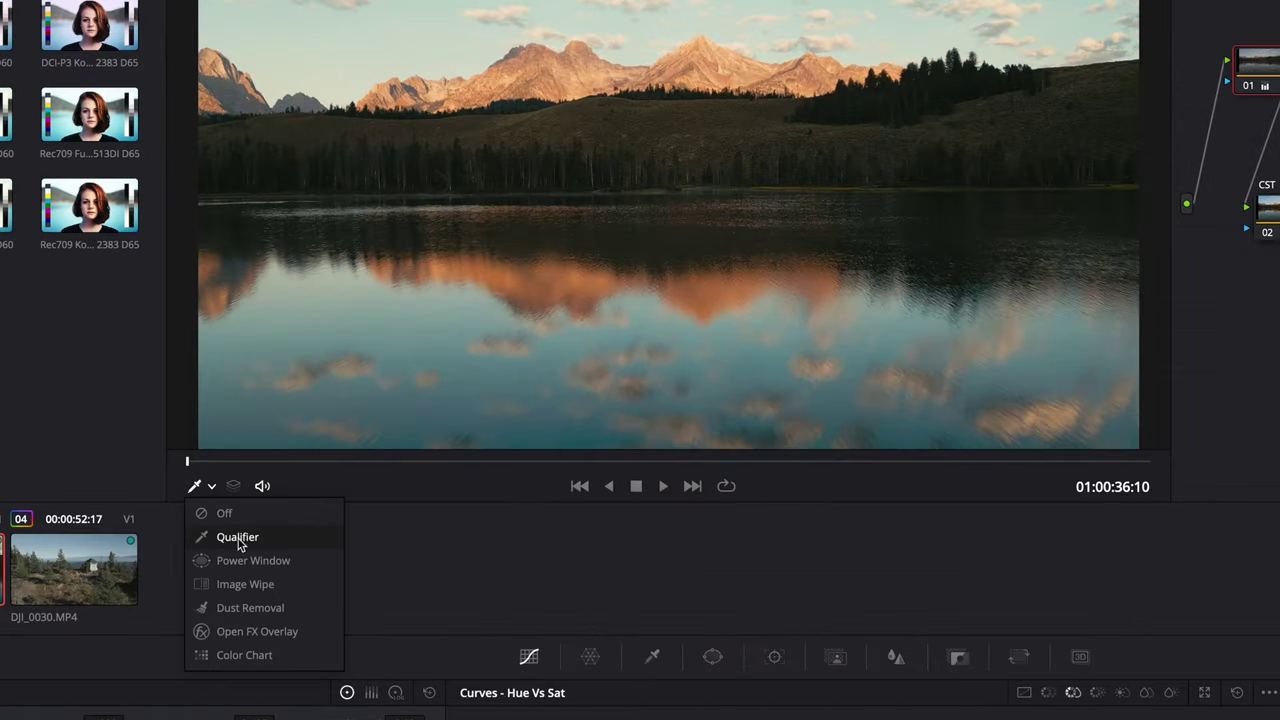
left_click(576, 62)
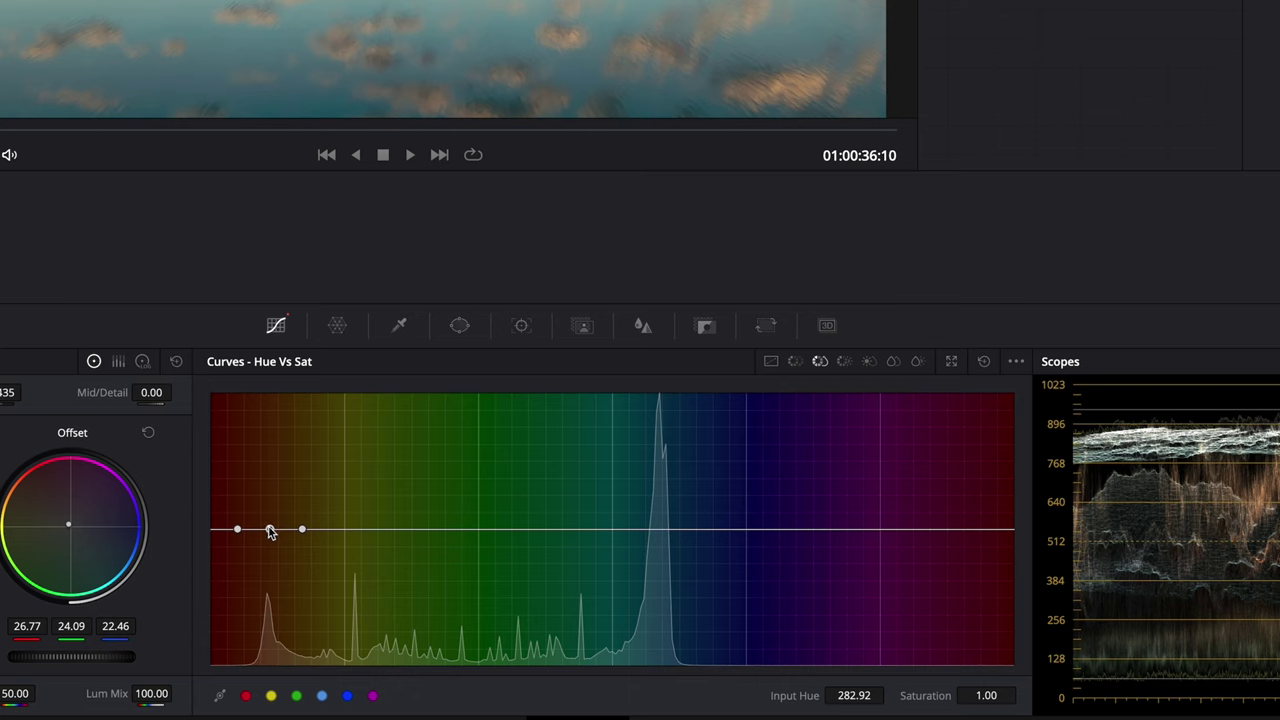
left_click_drag(270, 530, 236, 532)
left_click(247, 697)
left_click(322, 697)
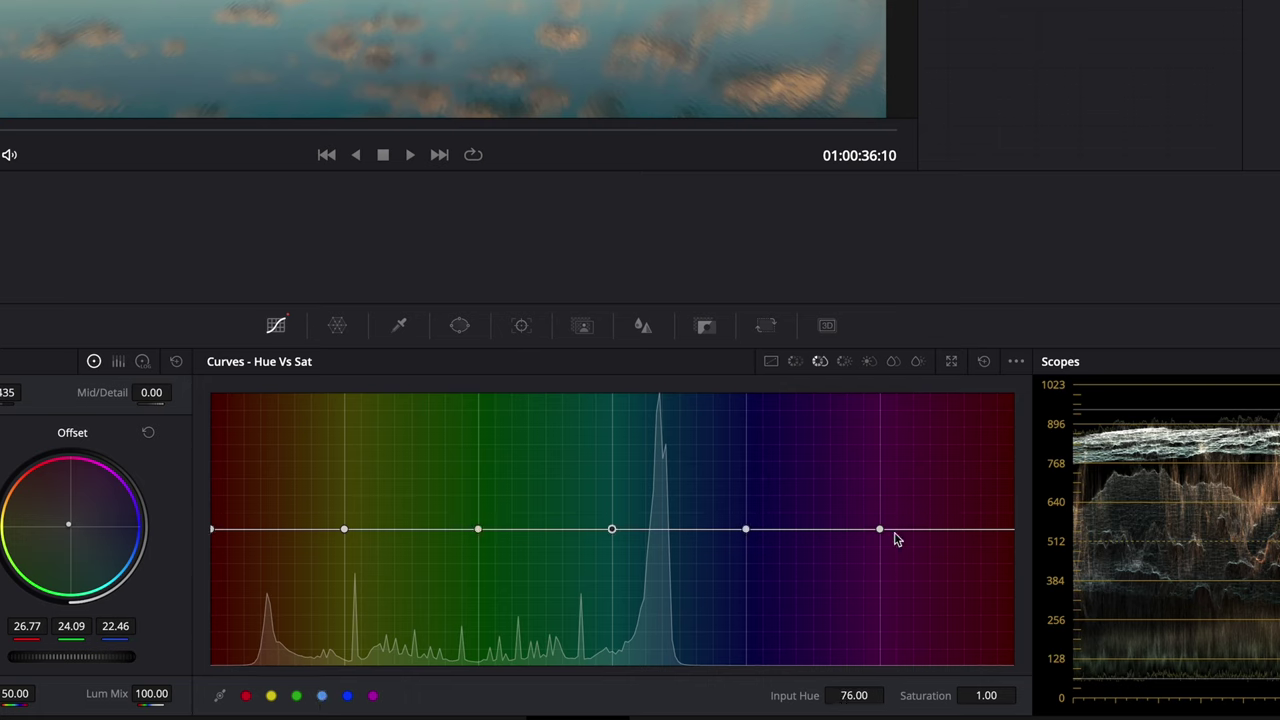
left_click_drag(266, 530, 266, 522)
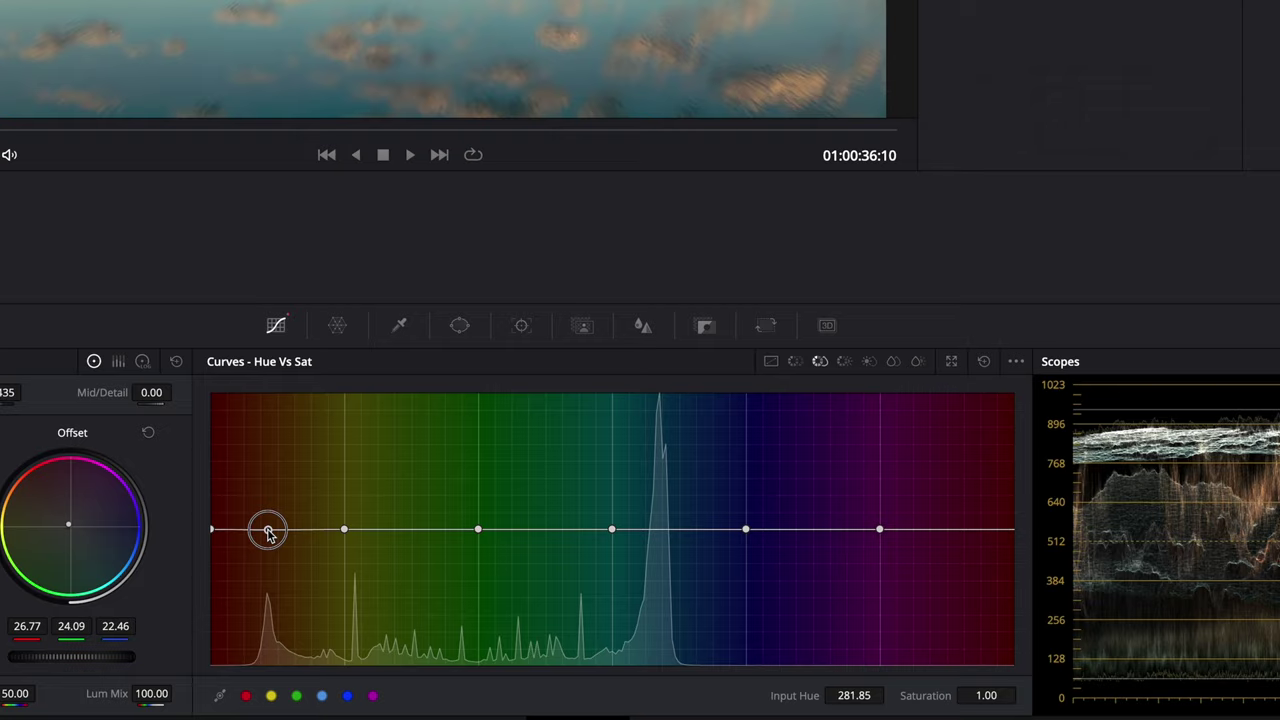
left_click_drag(522, 593, 523, 584)
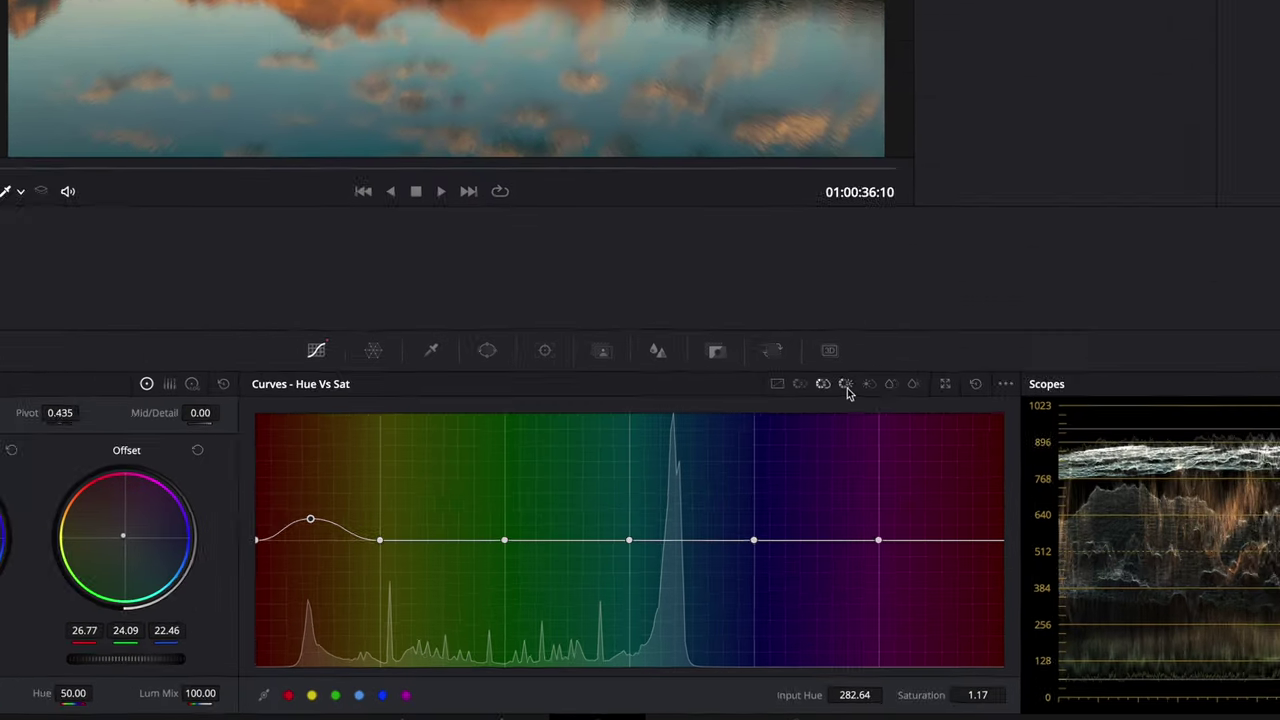
- Anchor the hues on the Hue Vs Lum curve and lower the mountain's orange to a Lum Gain of 0.92
left_click(853, 503)
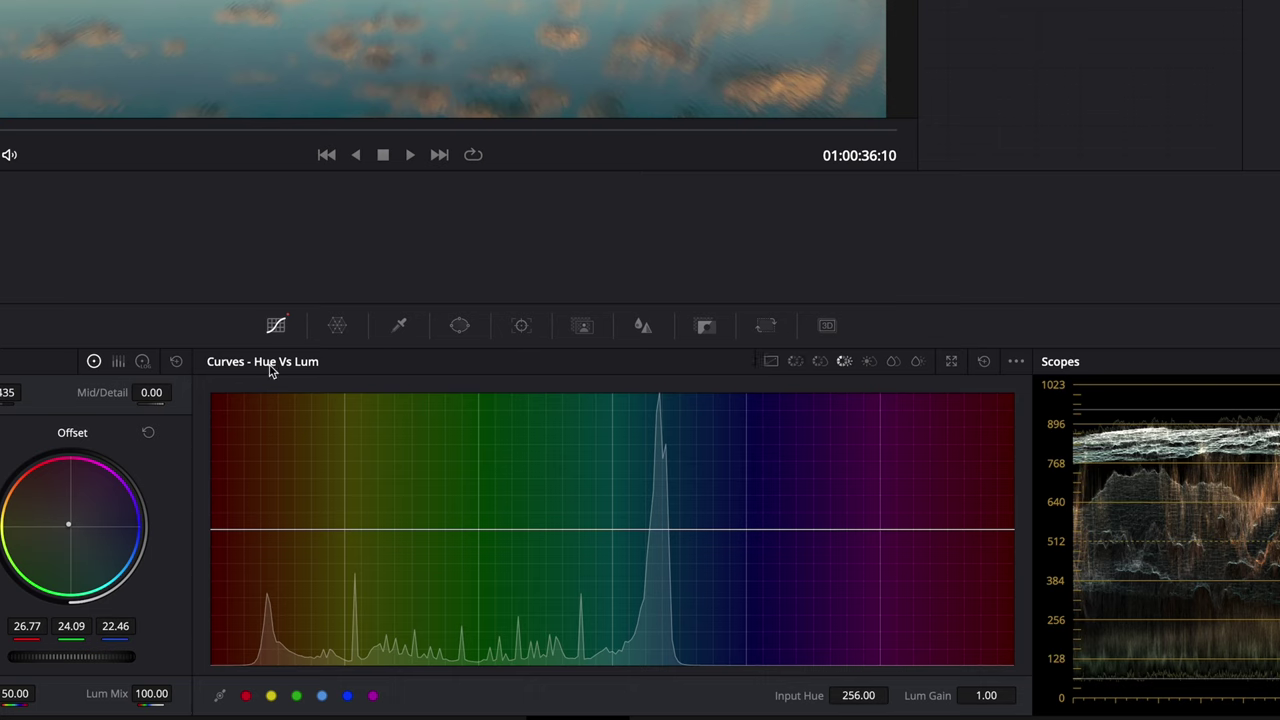
left_click(245, 699)
left_click(322, 699)
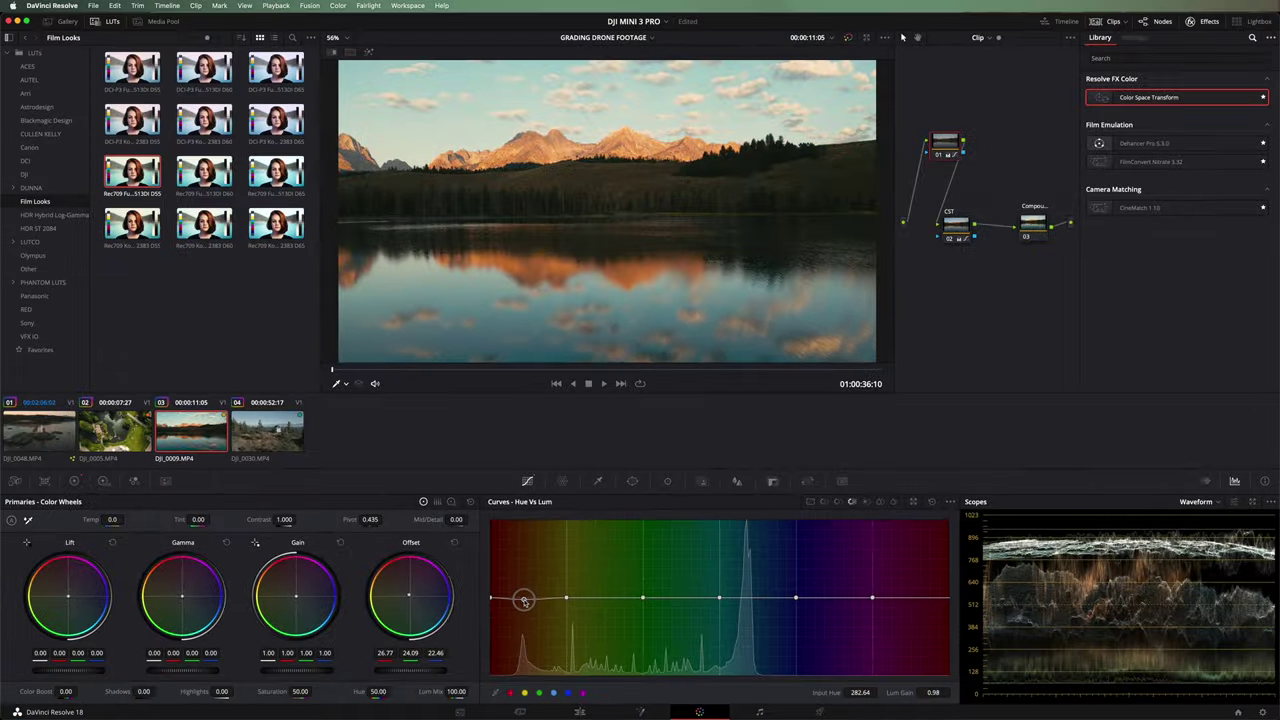
left_click_drag(270, 535, 270, 546)
left_click_drag(523, 609, 522, 604)
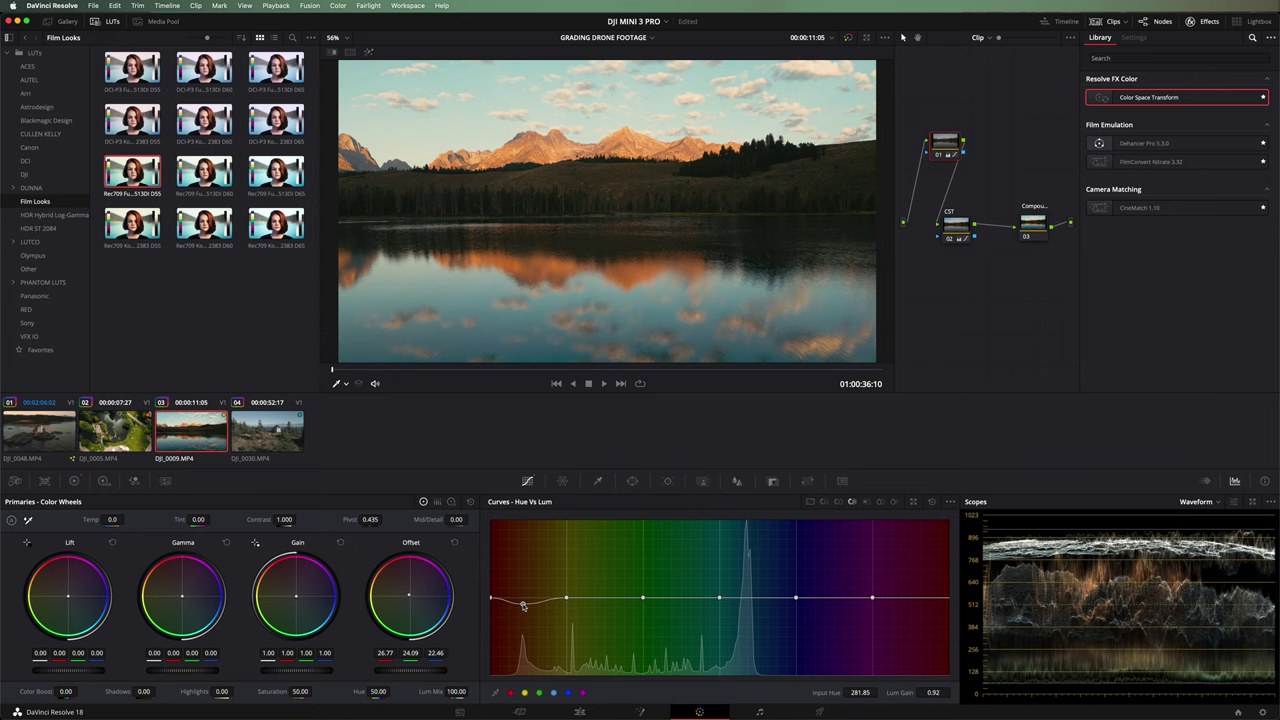
- On the Hue Vs Hue curve, anchor the neighbouring hues and shift the sky and water cyan to a Hue Rotate of 9.78
left_click(824, 502)
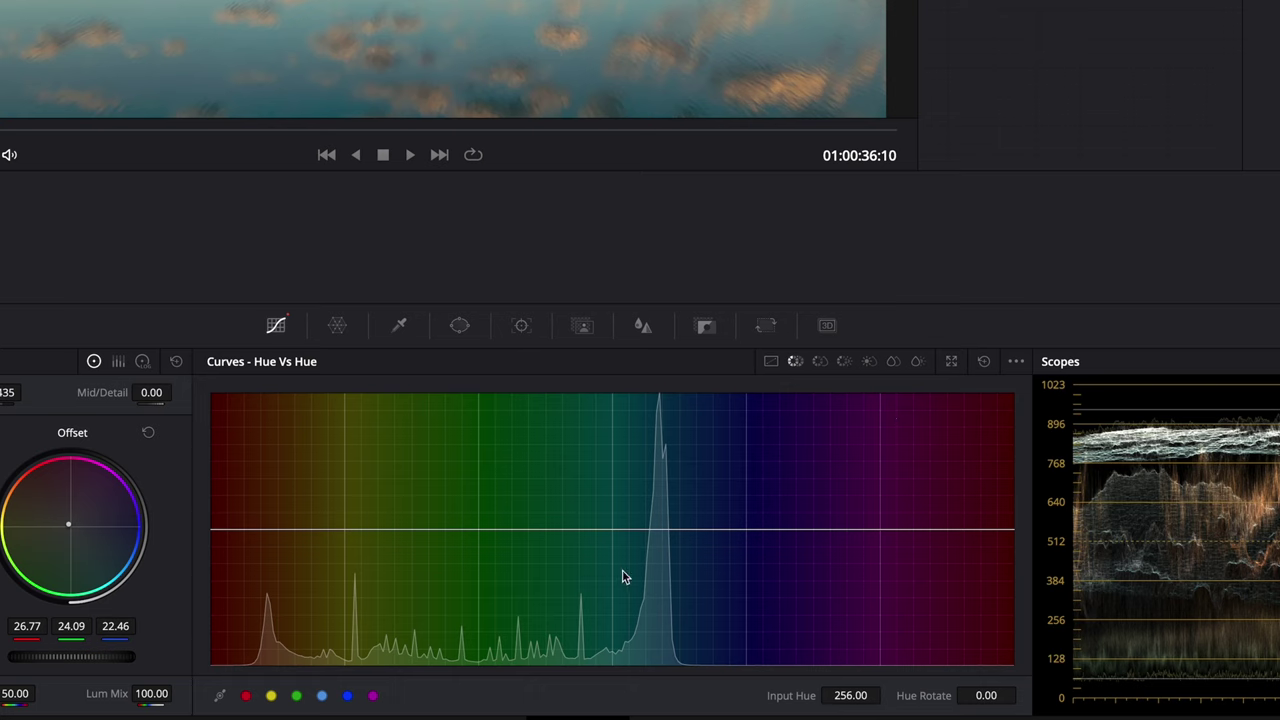
left_click(347, 696)
left_click(296, 695)
left_click(611, 530)
left_click_drag(745, 529, 663, 506)
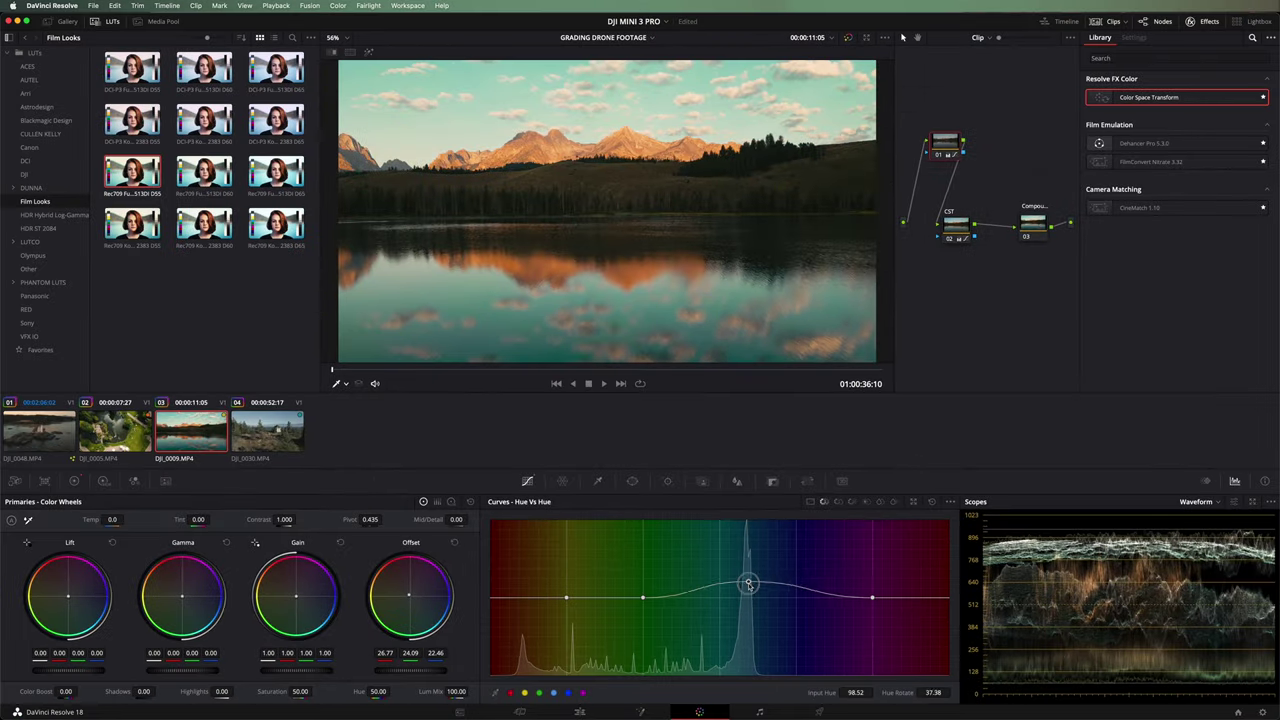
mouse_move(747, 583)
left_mouse_down()
mouse_move(746, 602)
mouse_move(749, 520)
mouse_move(749, 624)
mouse_move(747, 595)
left_mouse_up()
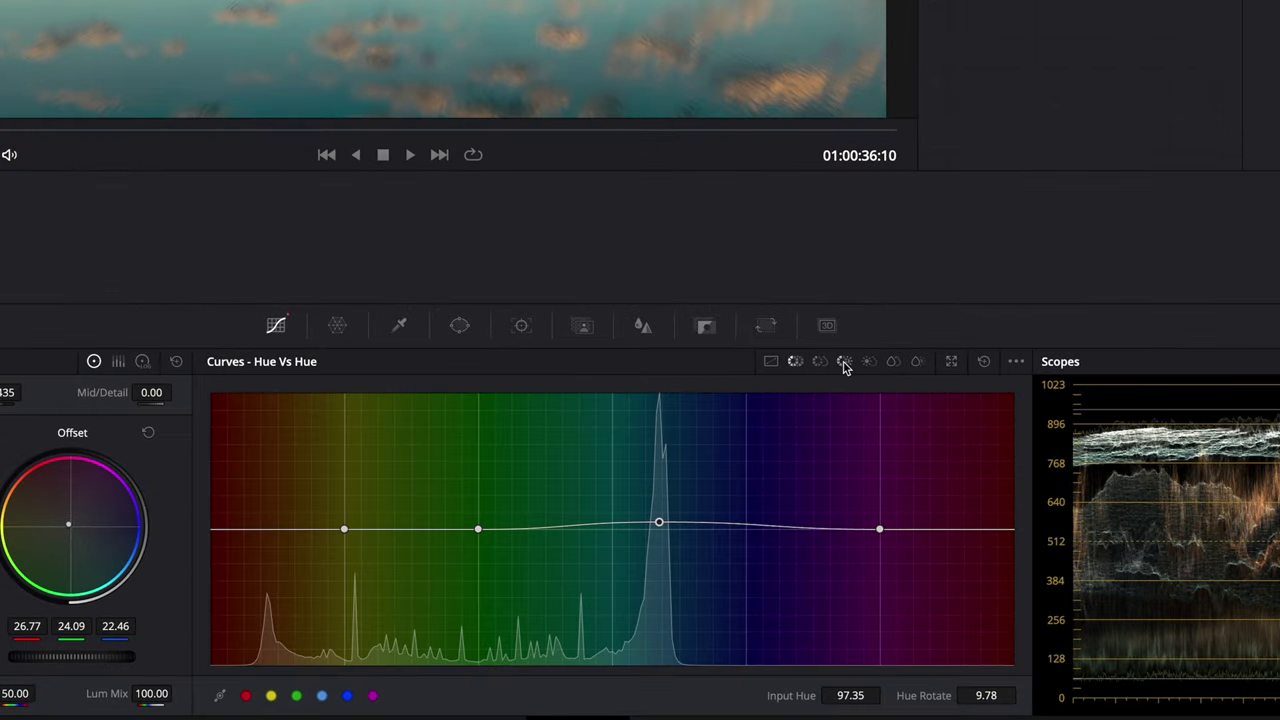
- On the Hue Vs Lum curve, lower the sky and water cyan to a Lum Gain of 0.91 and remove the neighbouring blue point
left_click(845, 363)
left_click_drag(613, 530, 746, 606)
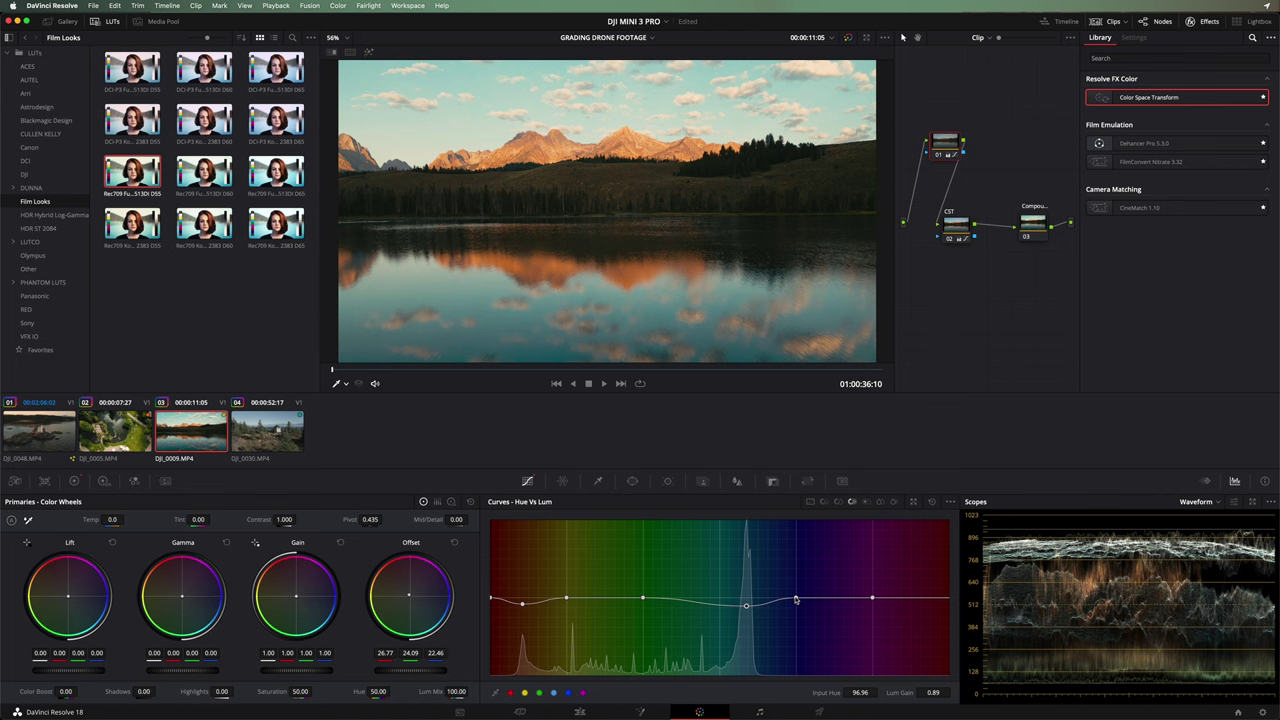
right_click(796, 599)
key("space")
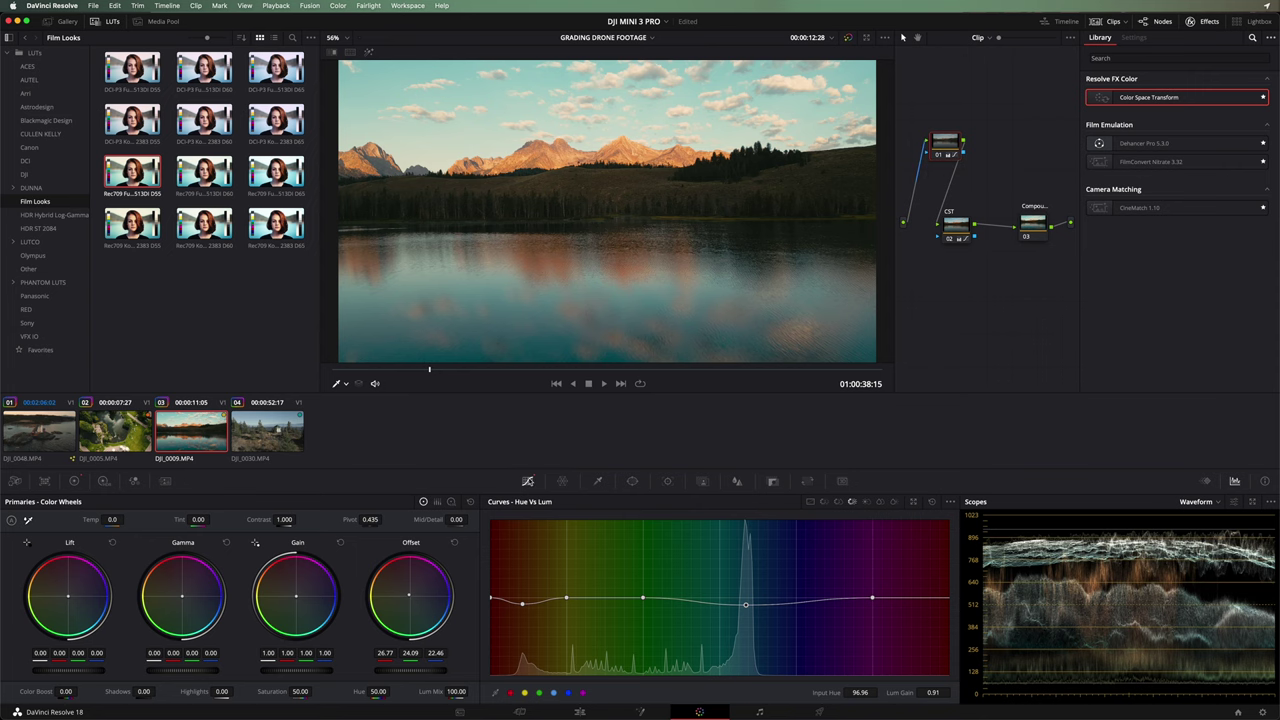
- Add a highlight and a shadow point to the Custom curve and shape them into a very slight contrast curve
left_click(810, 504)
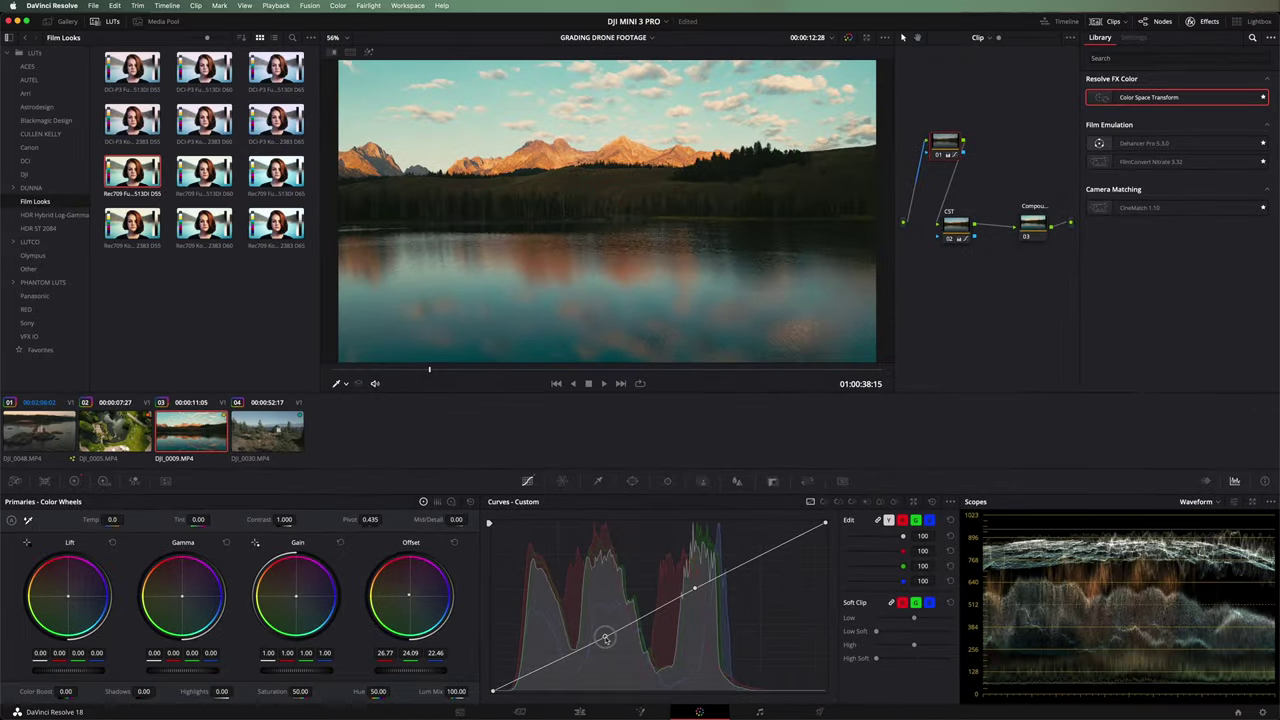
left_click_drag(605, 638, 607, 641)
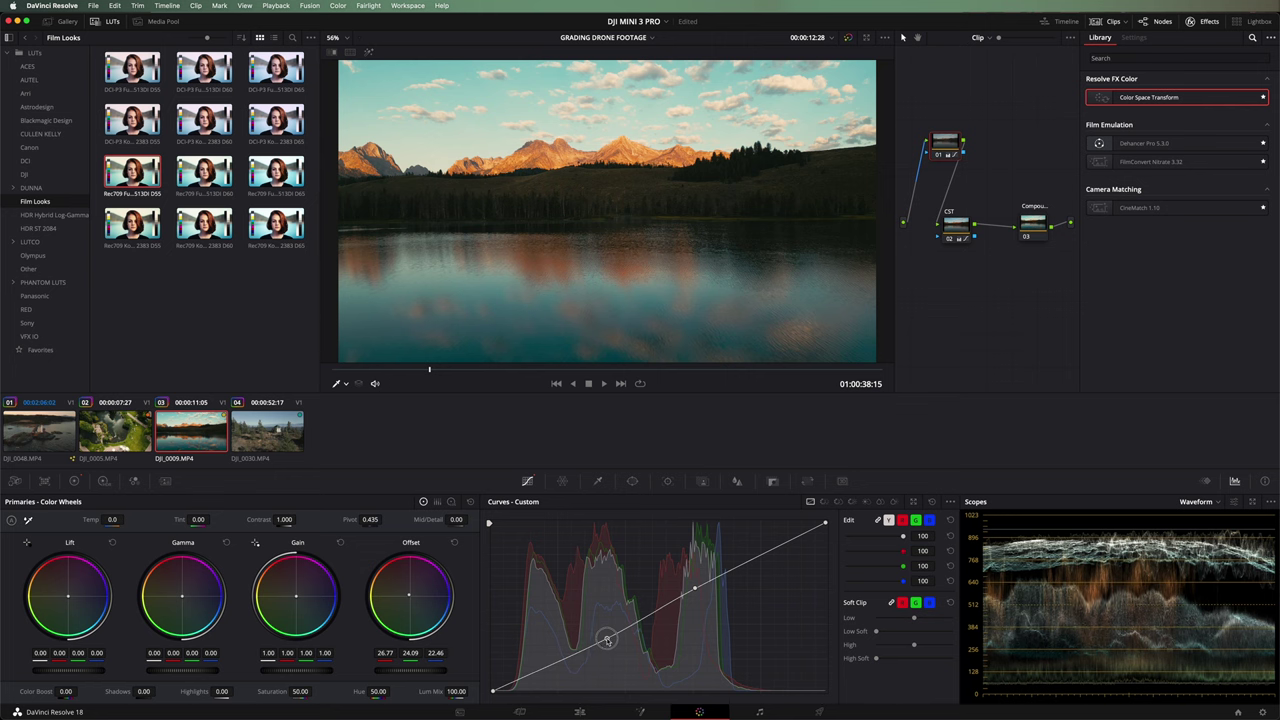
left_click_drag(693, 588, 691, 589)
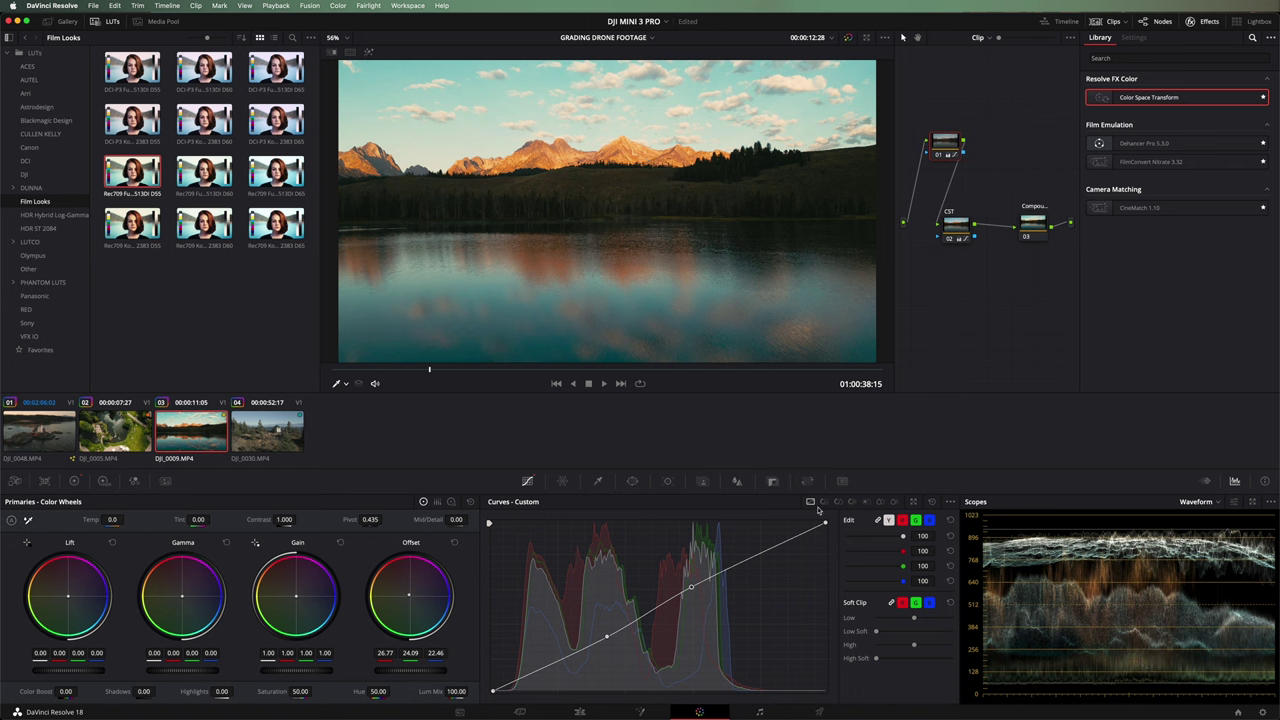
- Reduce the orange point on the Hue Vs Sat curve to a saturation of 1.02 and play the lake clip
left_click(823, 502)
left_click(840, 504)
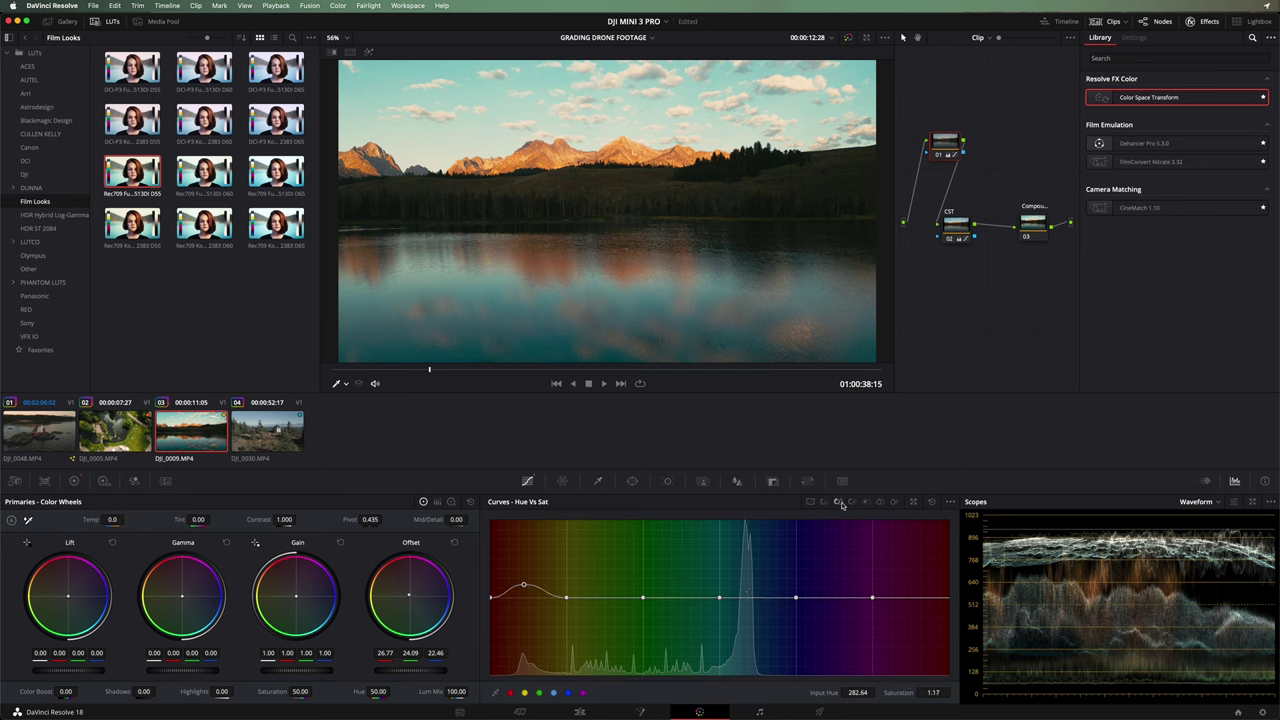
left_click_drag(523, 584, 526, 594)
left_click_drag(527, 595, 525, 597)
key("Home")
key("space")
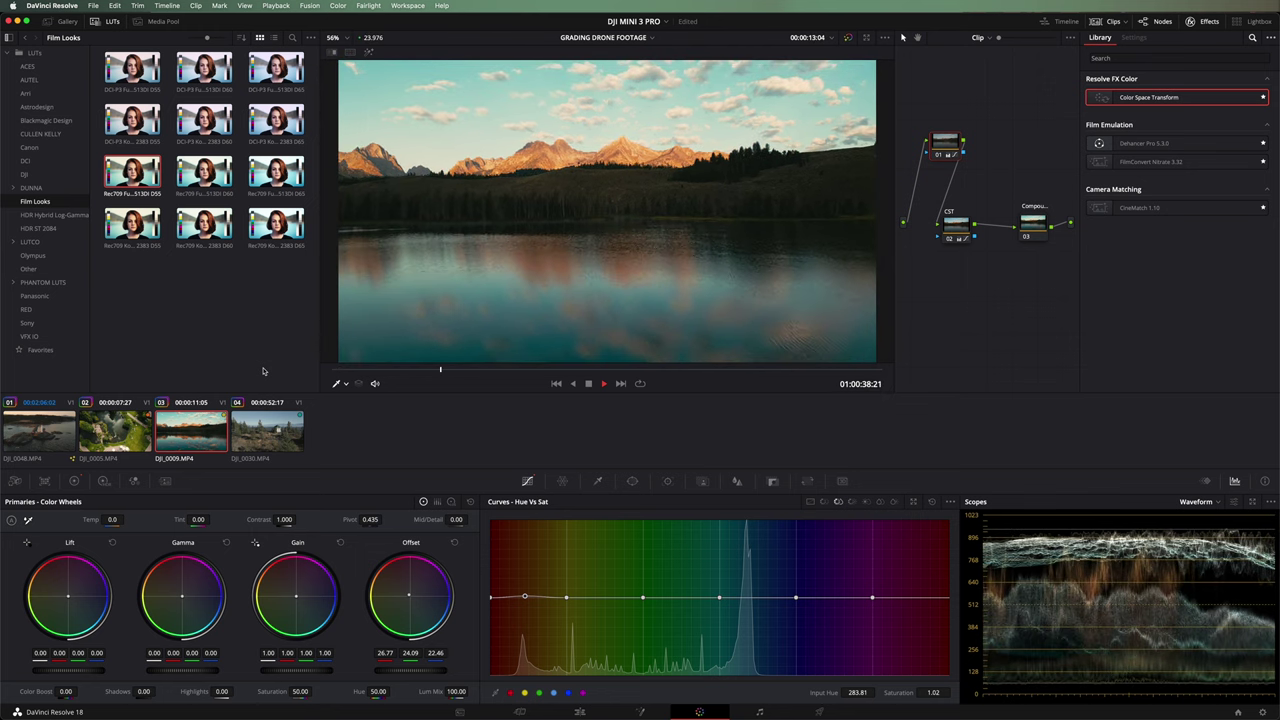
key("space")
- Compare the lake clip with all nodes bypassed and with only the first node bypassed
key("shift+d")
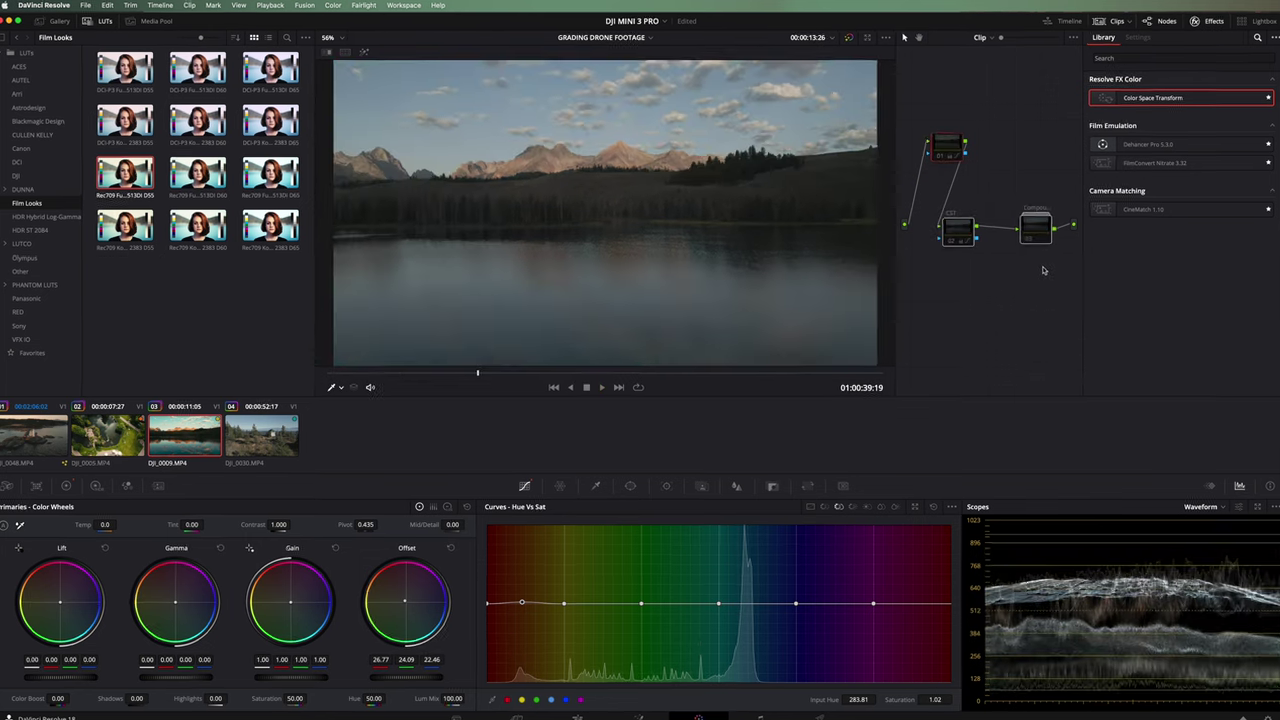
left_click(1230, 356)
key("shift+d")
left_click(1085, 362)
key("ctrl+d")
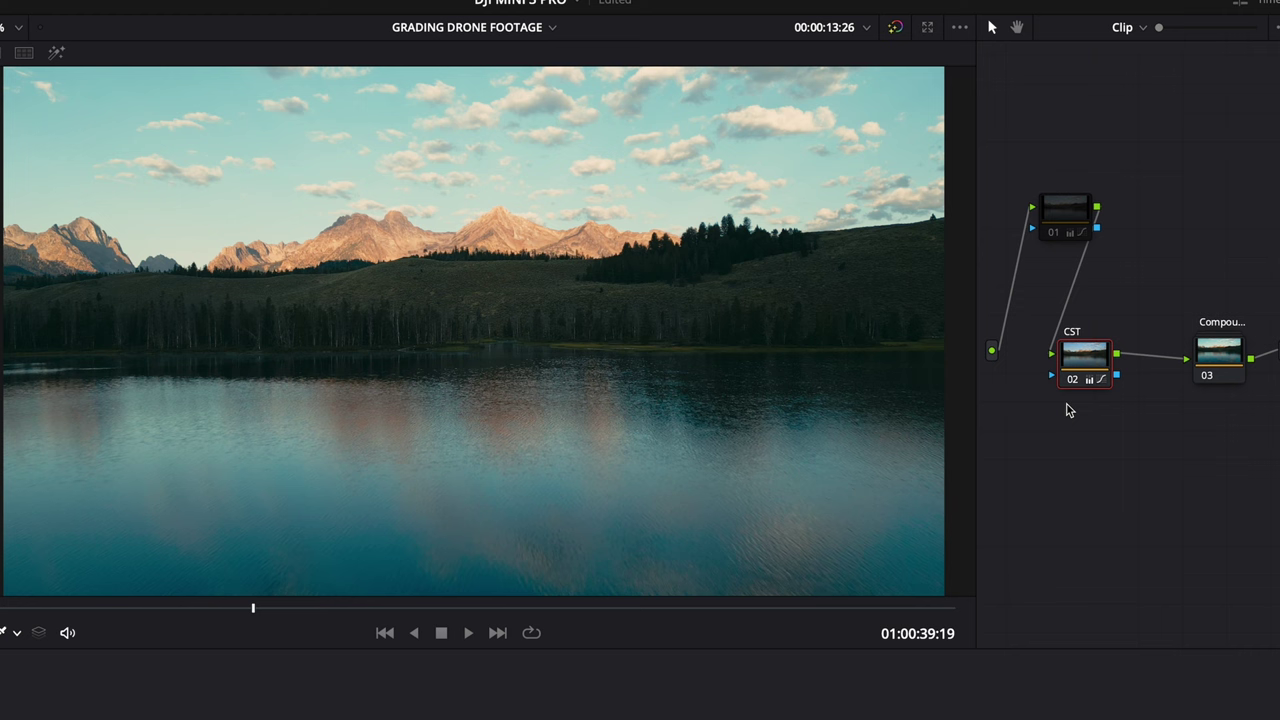
left_click(1068, 210)
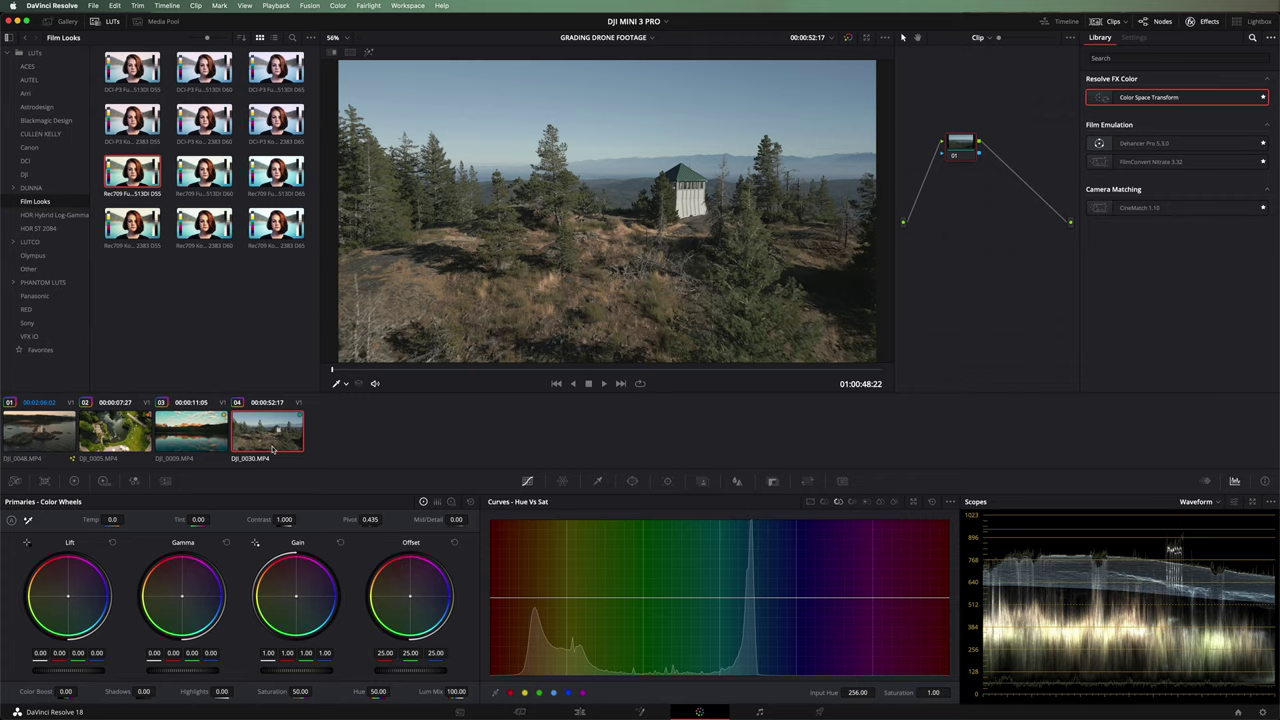
- Play through the ungraded forest lookout clip DJI_0030
key("space")
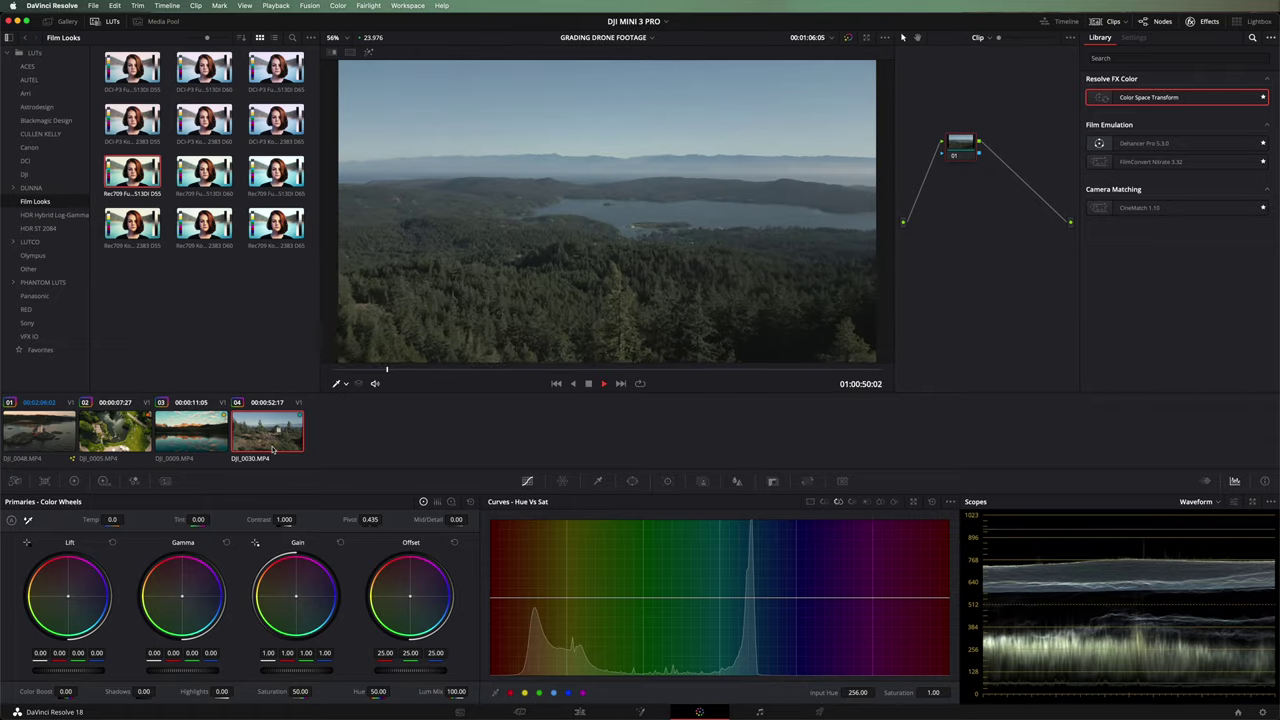
key("space")
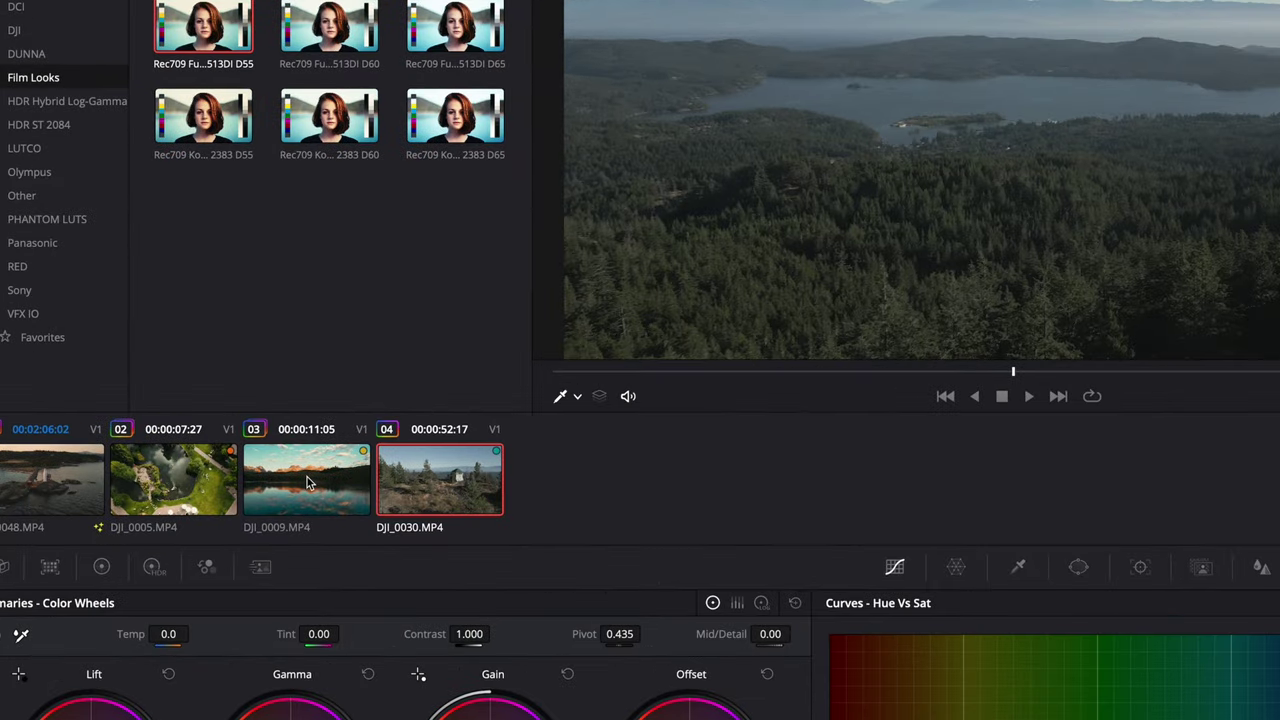
- Append the grade of the lake clip DJI_0009 to DJI_0030 and return to the start of the clip
right_click(307, 477)
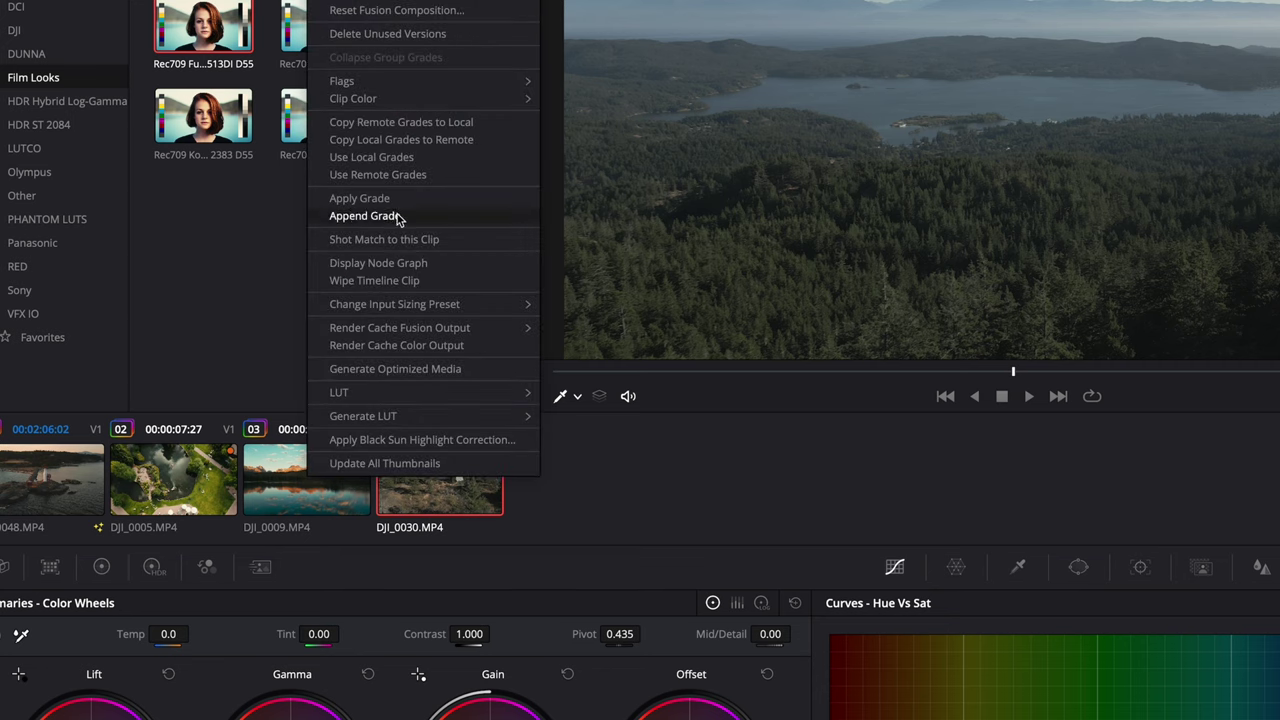
left_click(365, 216)
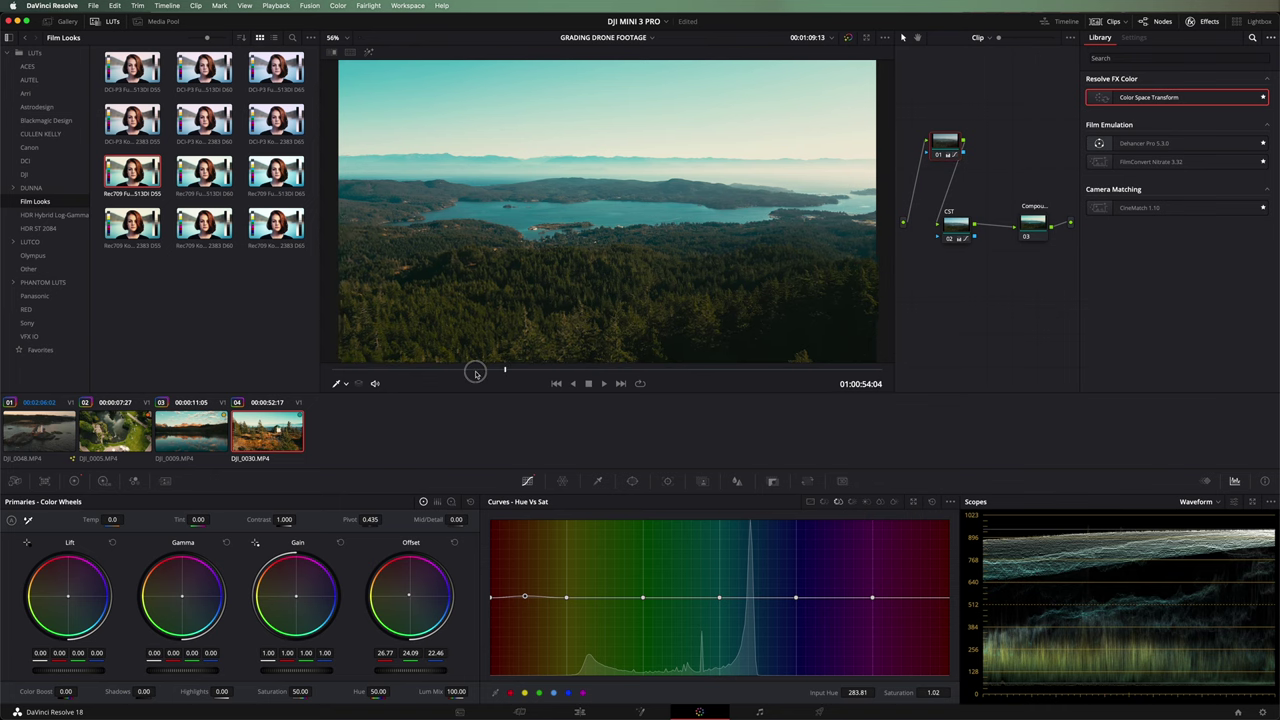
left_click_drag(524, 373, 306, 369)
- Reduce the saturation of the CST node to 60 and play the forest clip
left_click(955, 232)
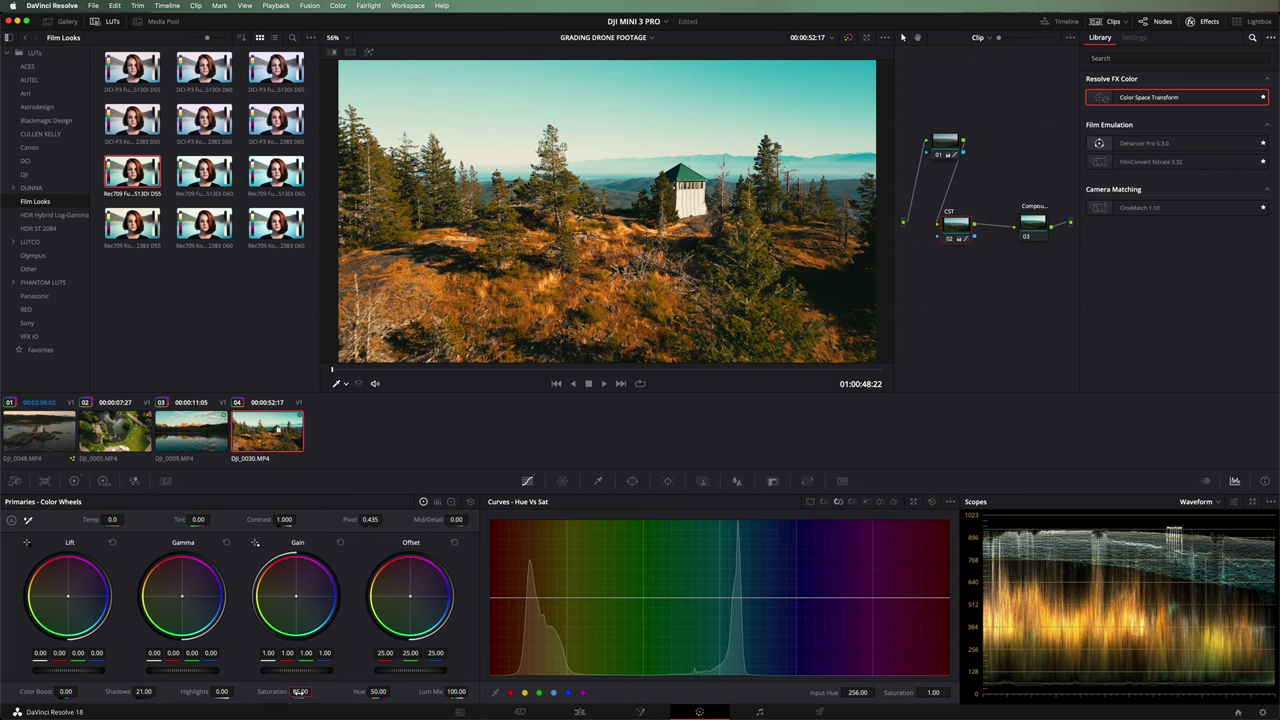
left_click_drag(300, 691, 296, 691)
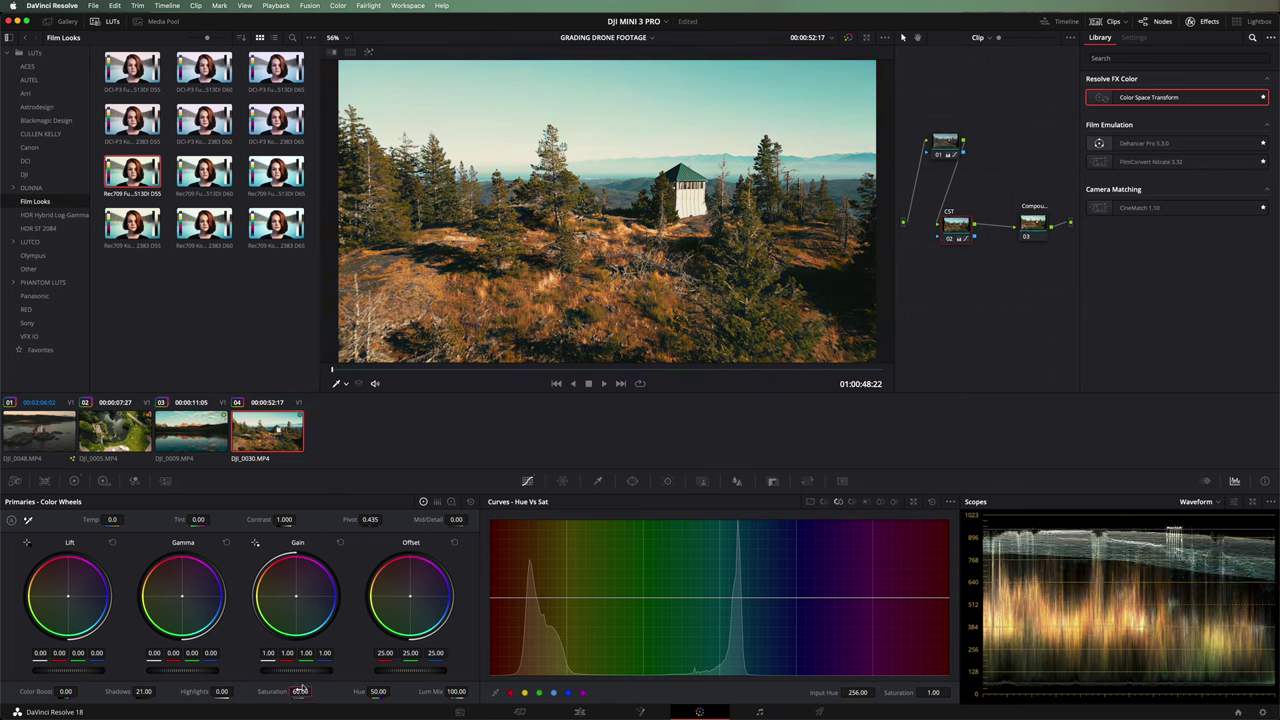
key("space")
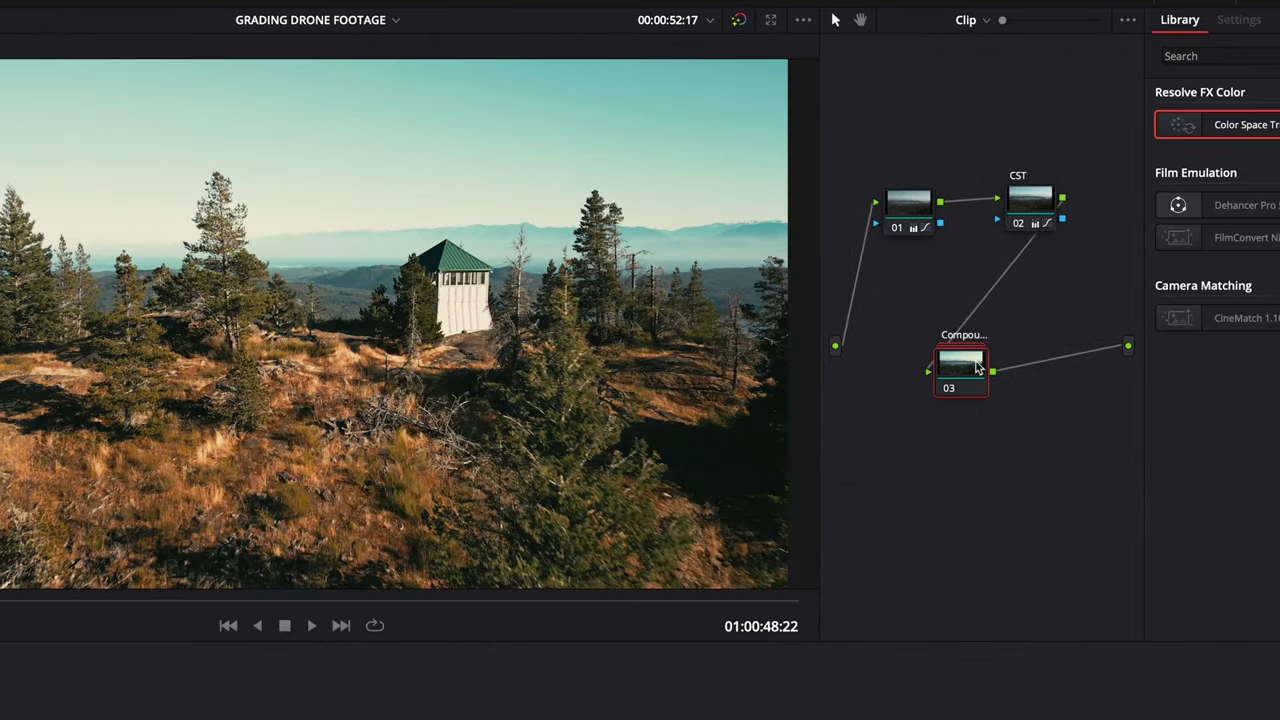
- Decompose compound node 03 and apply the Rec709 Kodak 2383 D55 film look LUT to node 04
right_click(969, 369)
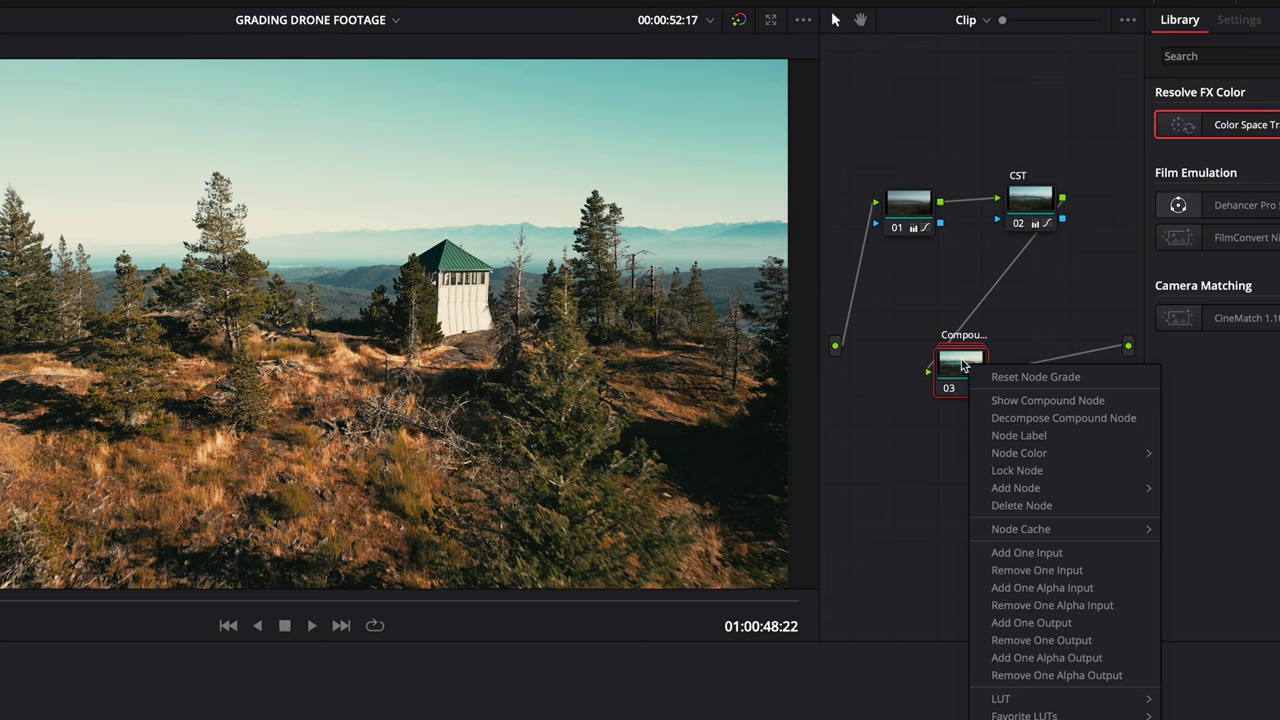
left_click(1061, 418)
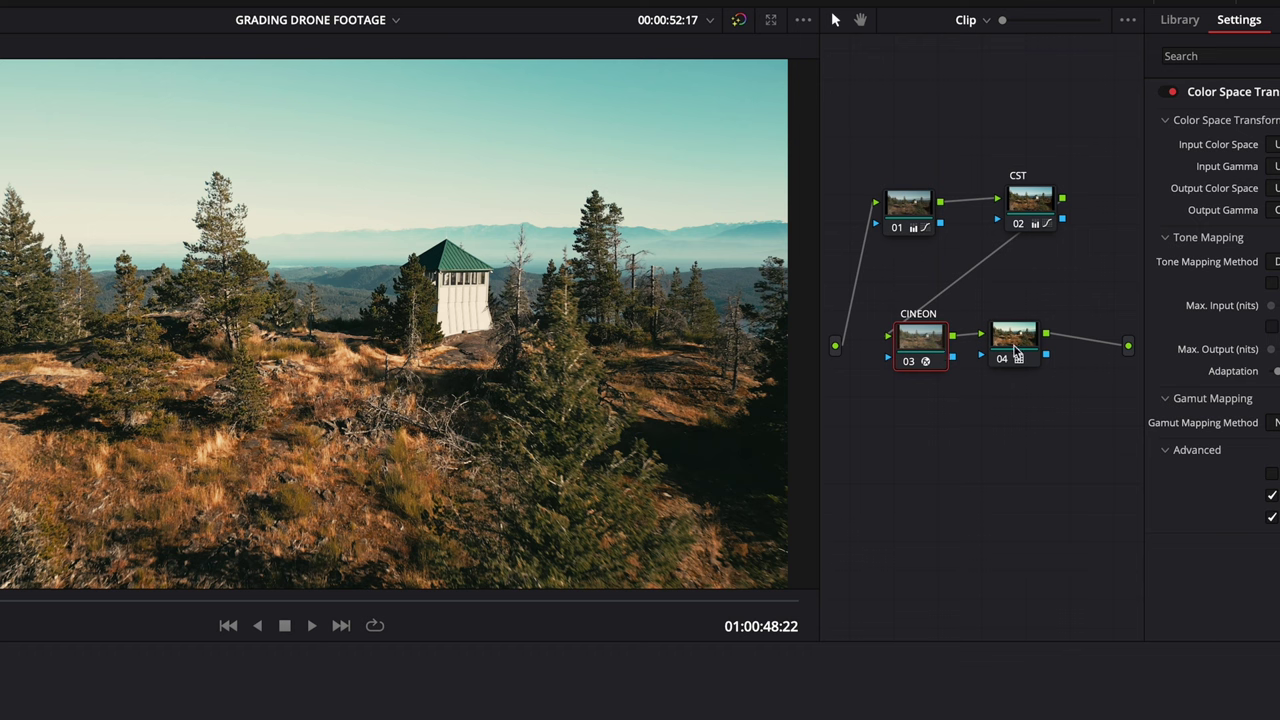
mouse_move(1025, 348)
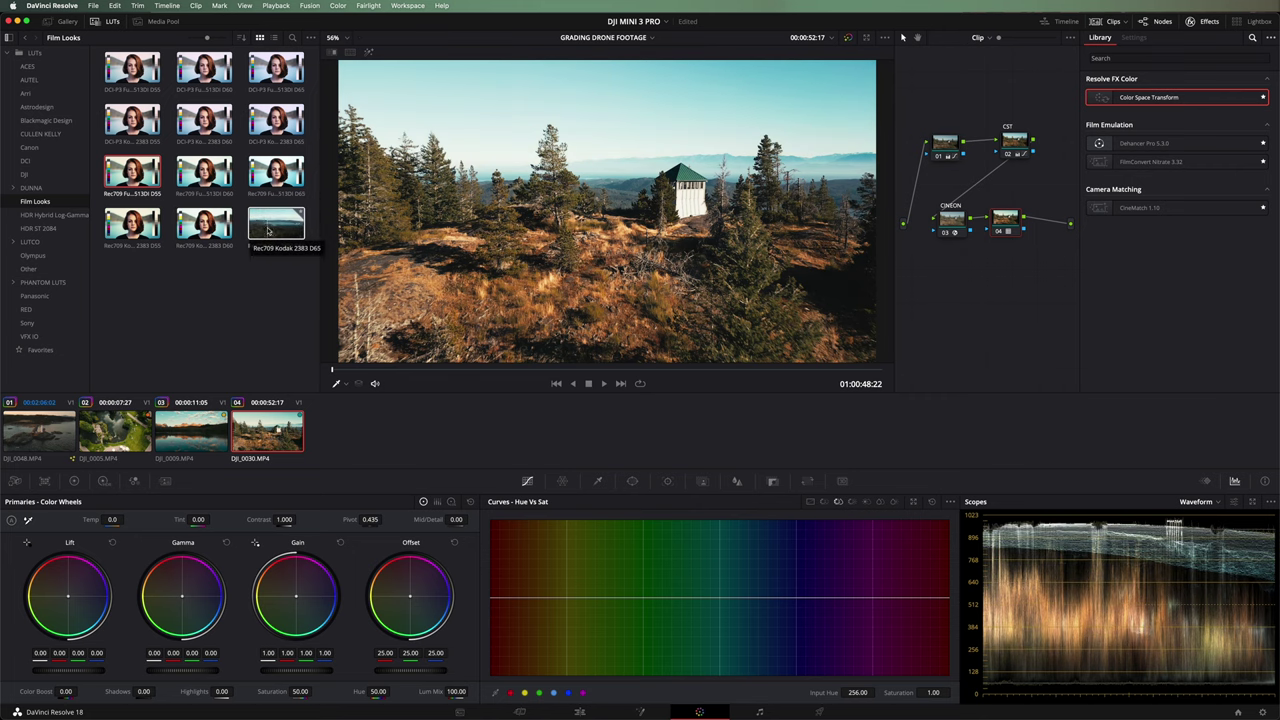
left_click(127, 228)
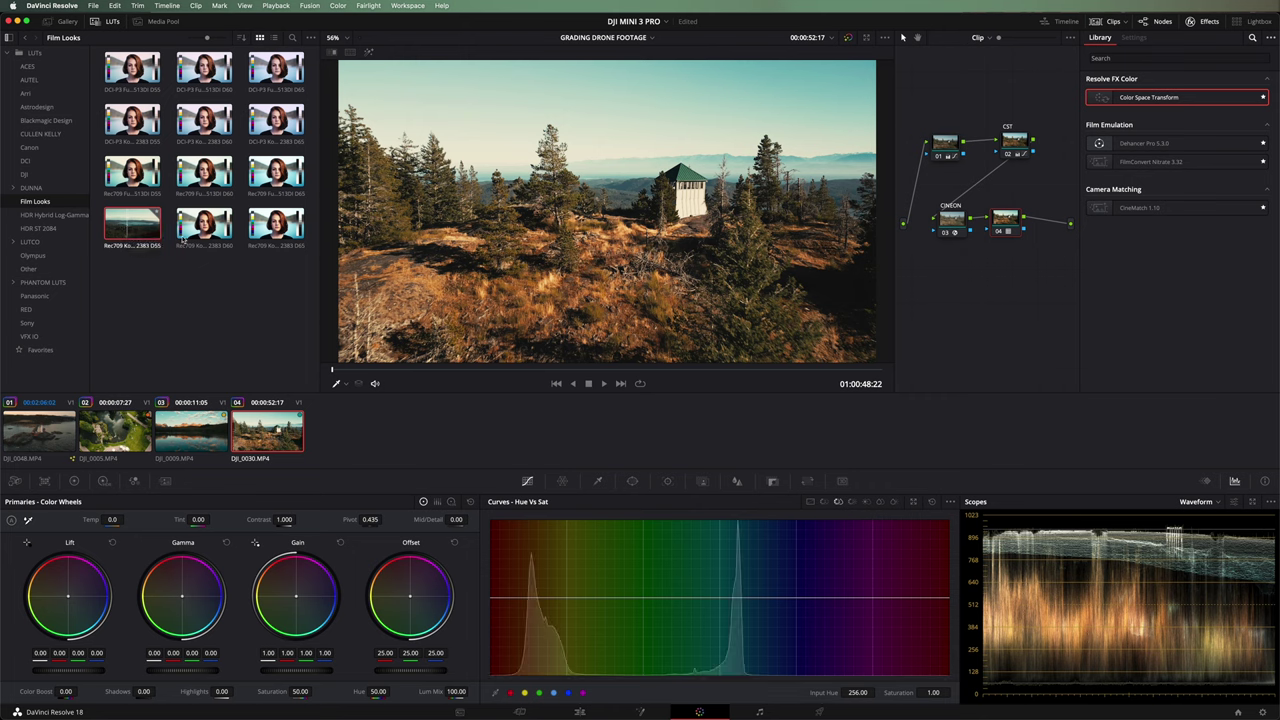
- Combine the CINEON node and the LUT node back into one compound node and play the clip
right_click(1008, 214)
left_click(1033, 404)
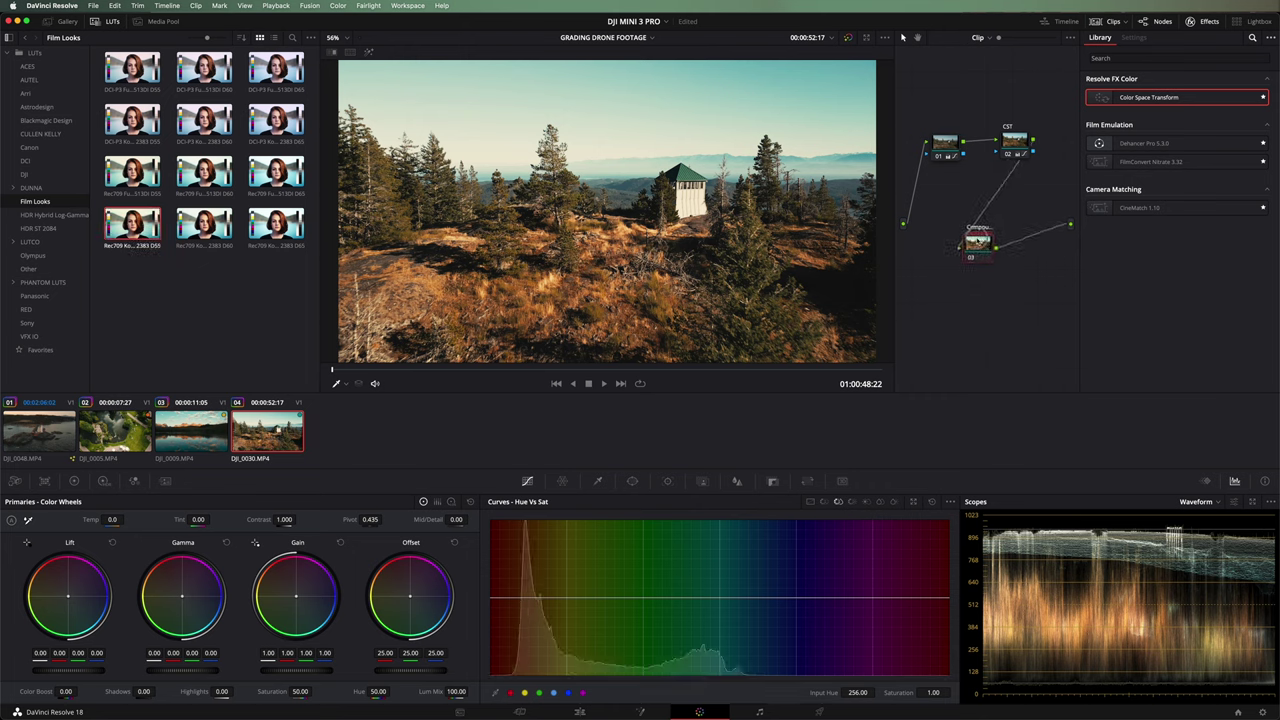
key("space")
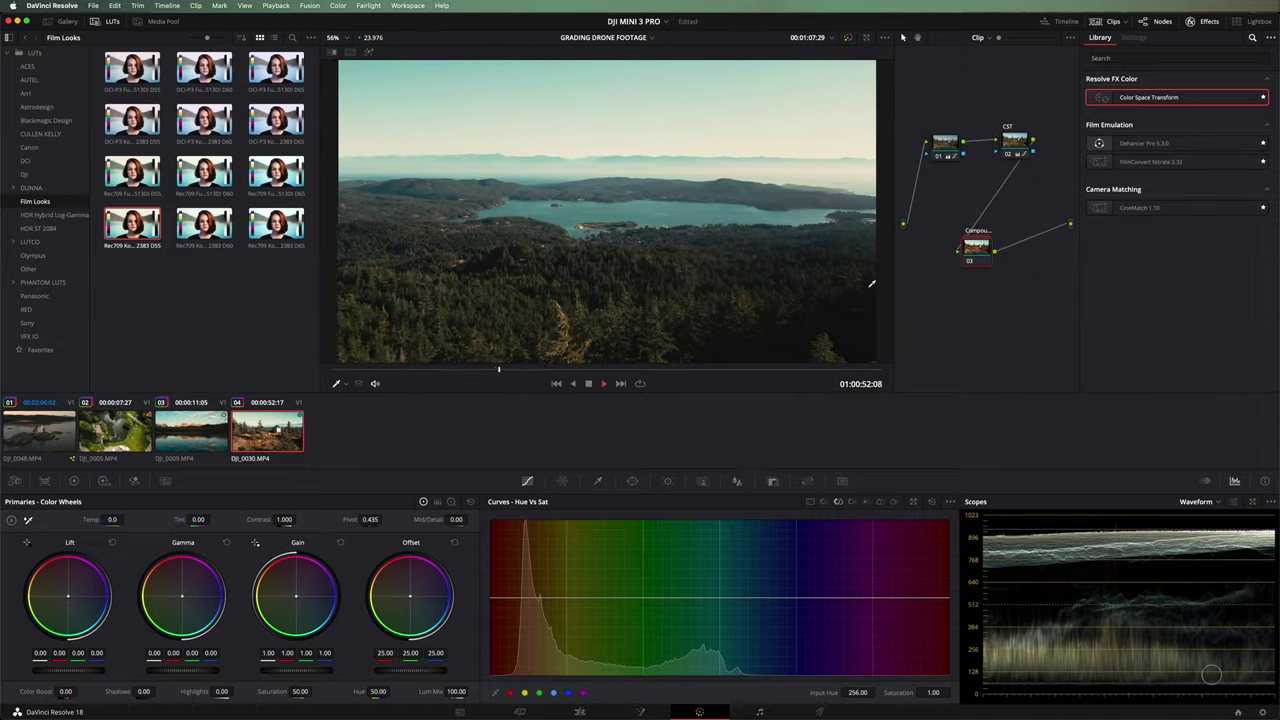
key("space")
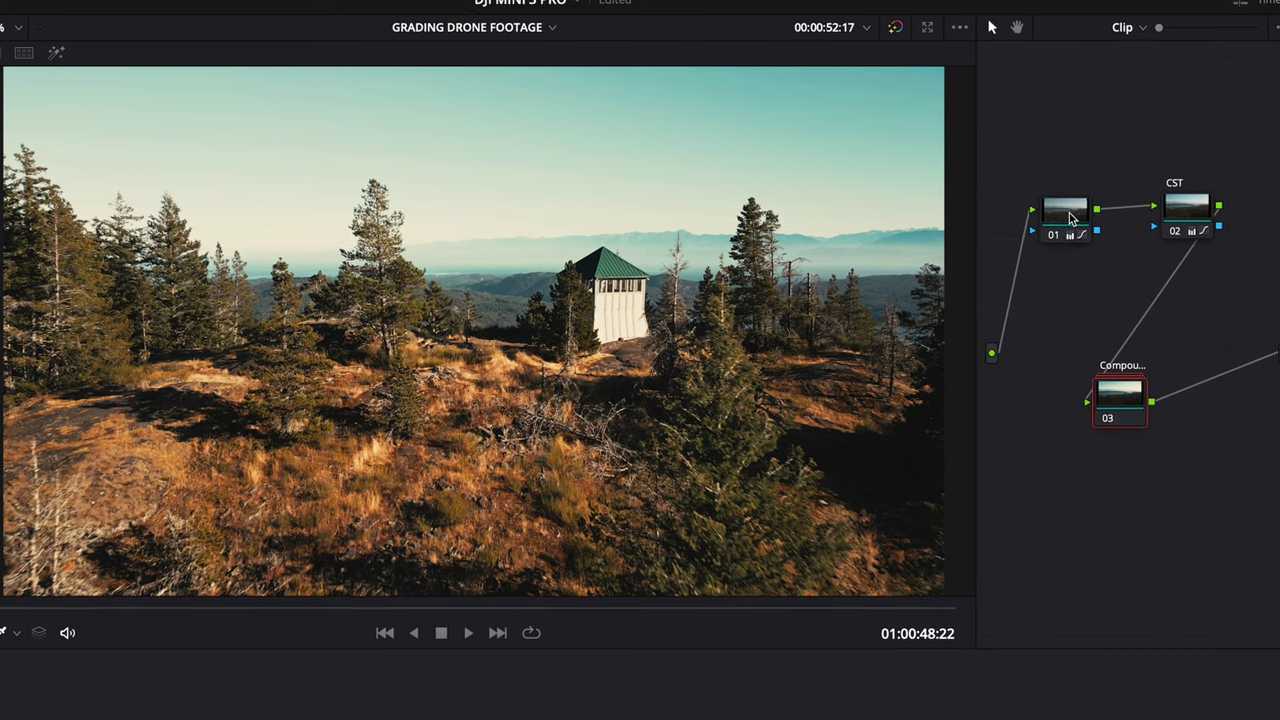
- Compare the forest clip with node 01, the compound node and the CST node bypassed one by one, and re-enable all nodes
key("ctrl+d")
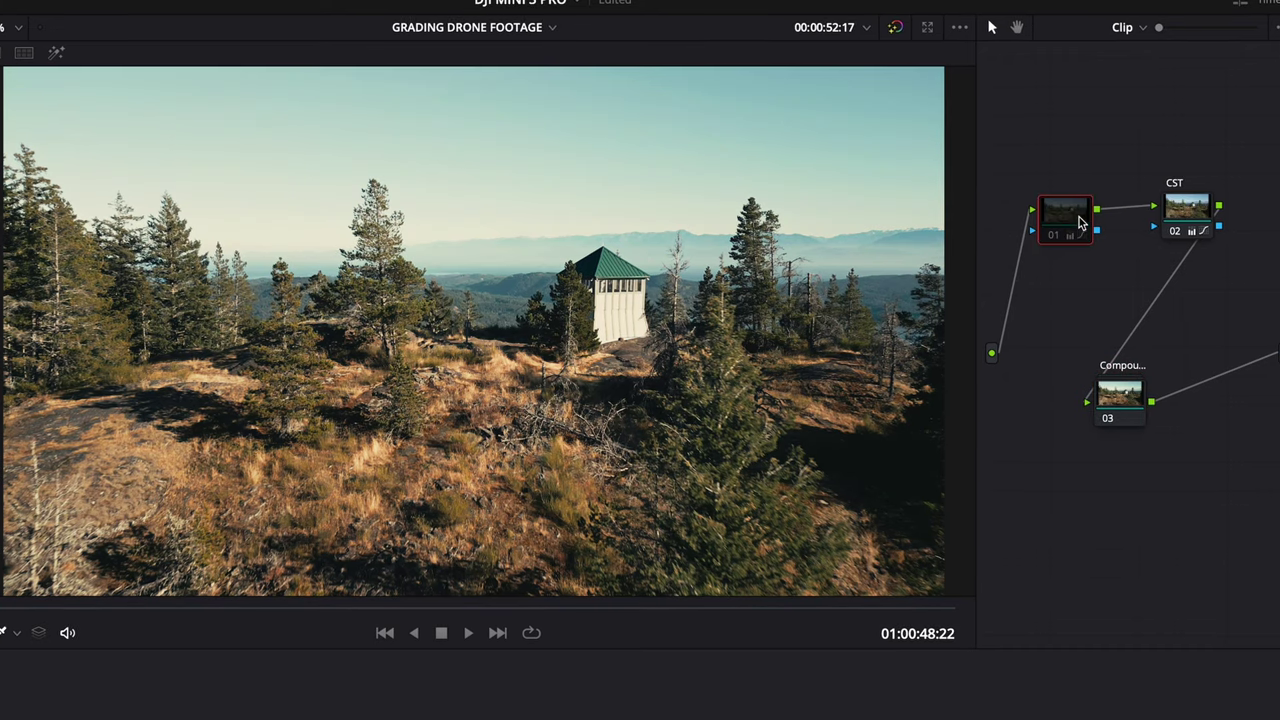
left_click(1190, 222)
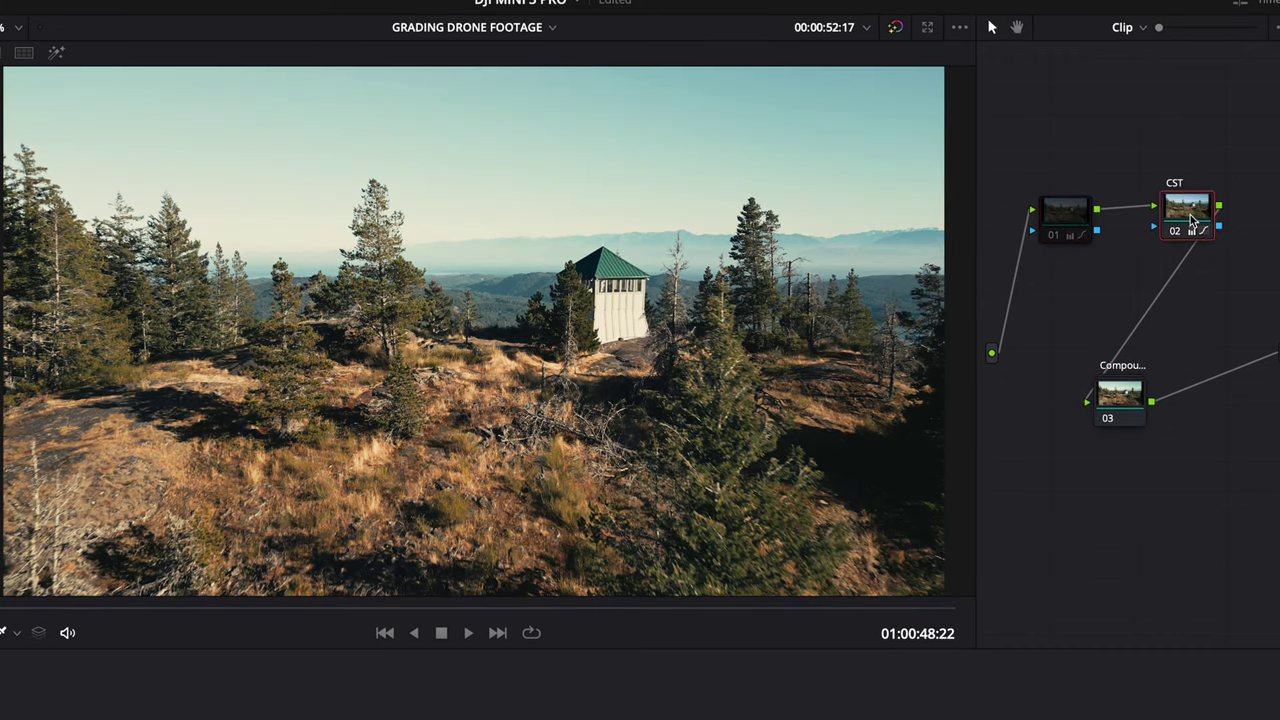
left_click(1131, 397)
key("ctrl+d")
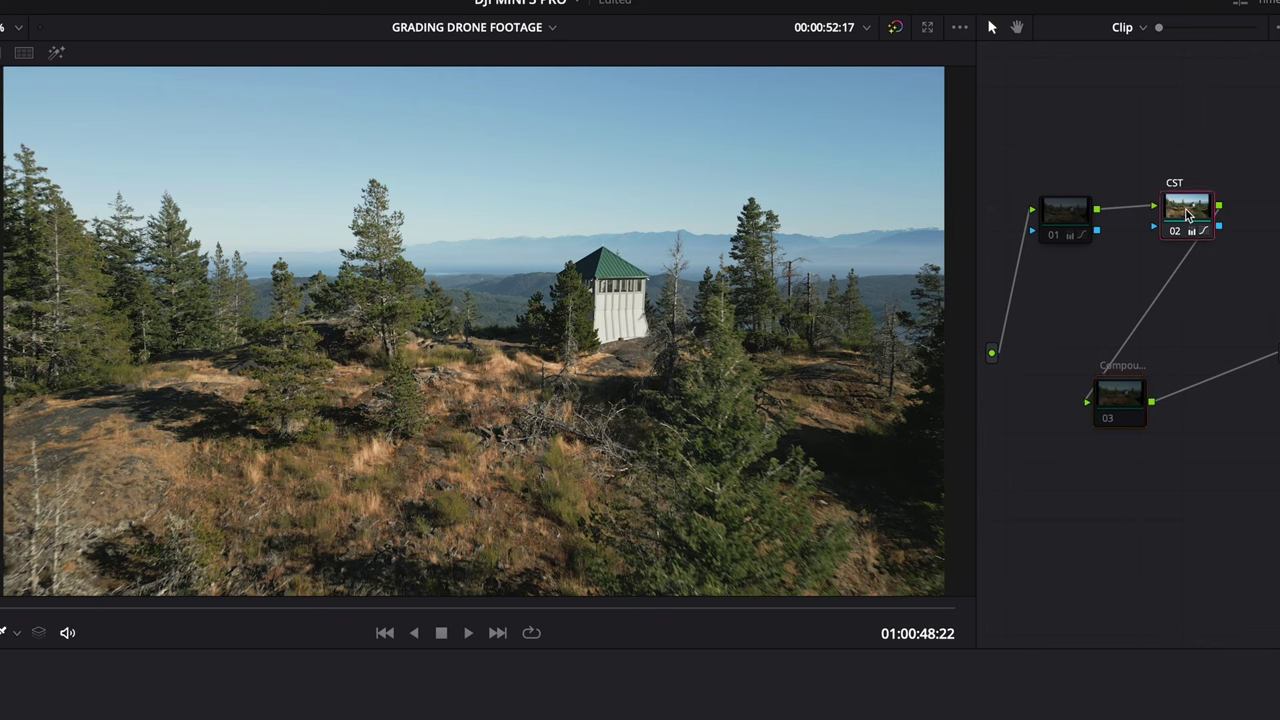
key("ctrl+d")
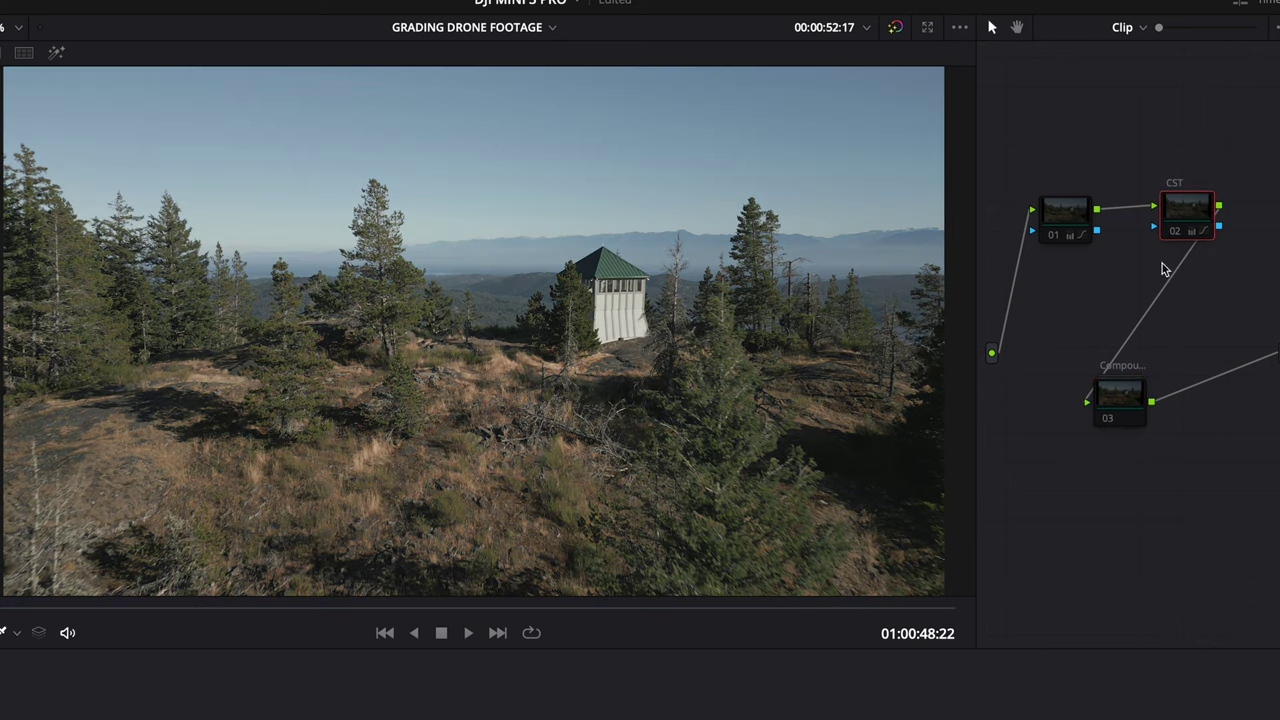
key("alt+d")
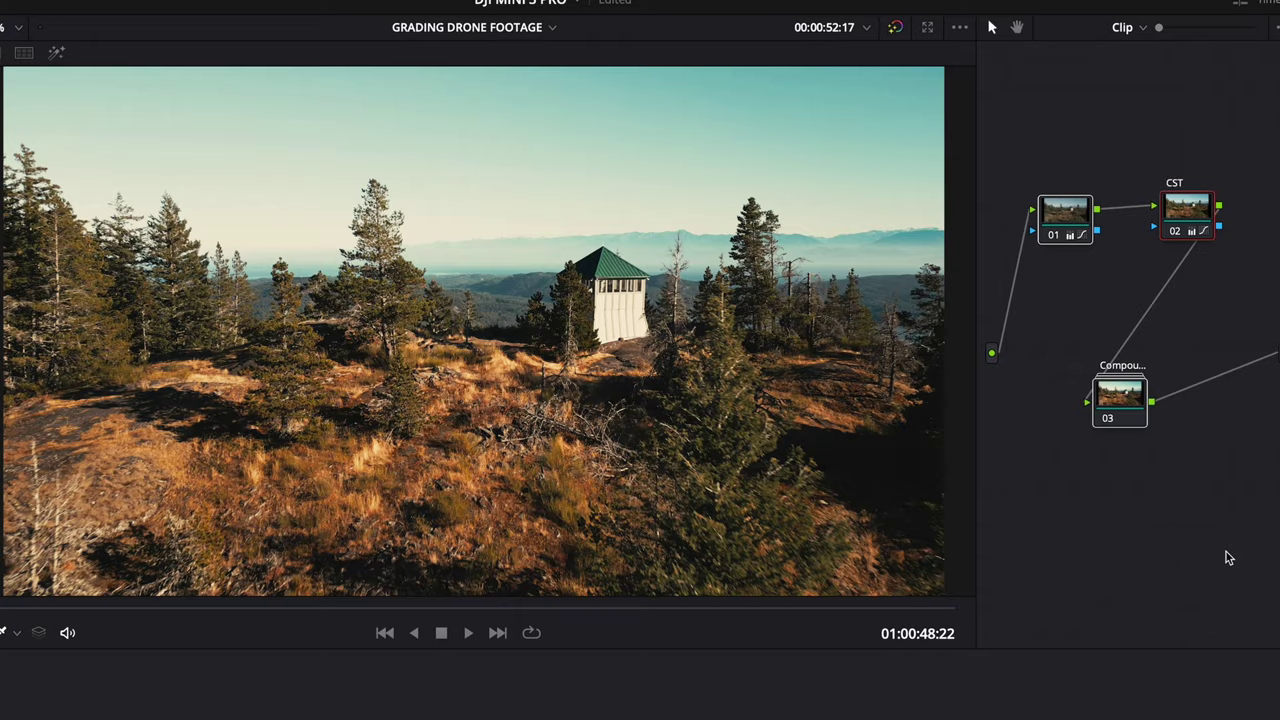